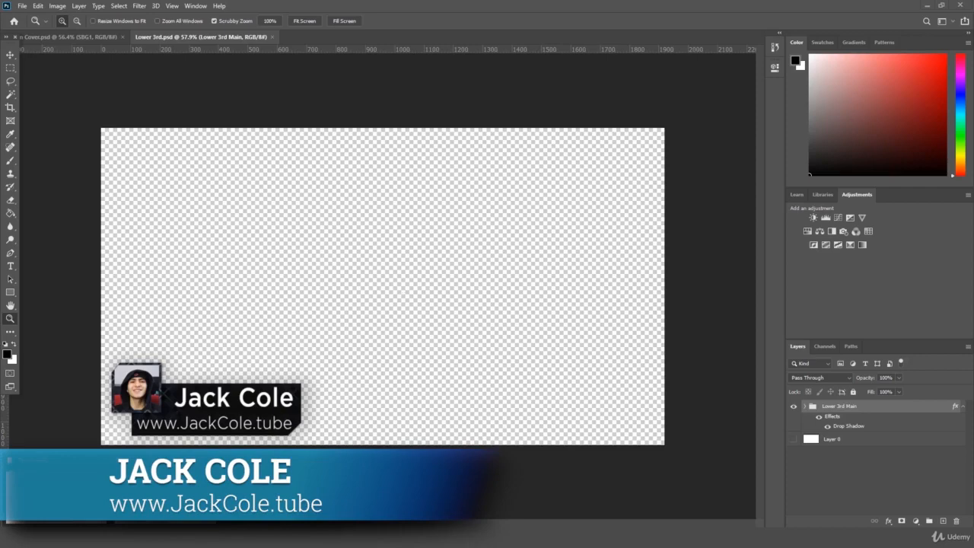
# Switch to the Thumbnail folder in File Explorer and resize its window to a tall, narrow shape that shows the Yellow 2 image.
pyautogui.click(57, 496)
pyautogui.moveTo(456, 2); pyautogui.dragTo(516, 86)
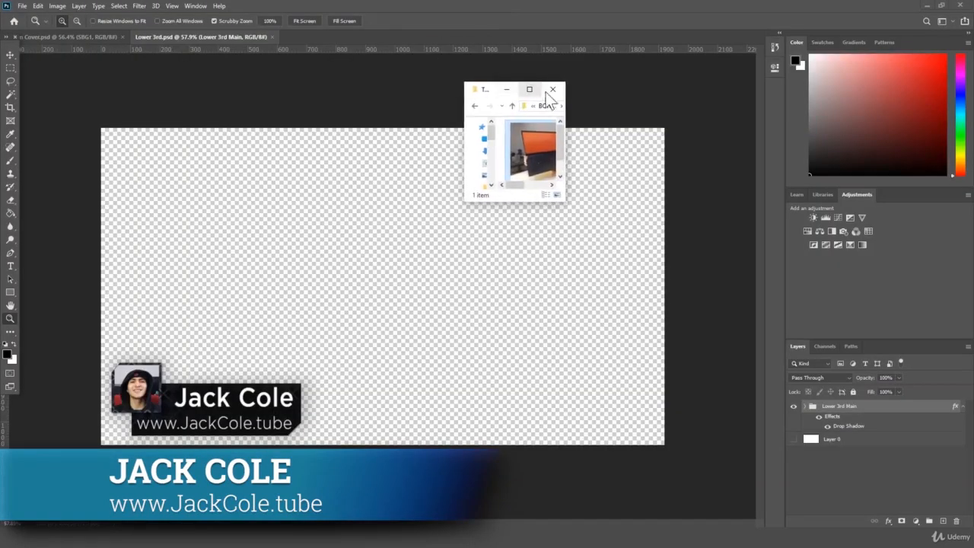
pyautogui.moveTo(563, 199); pyautogui.dragTo(806, 525)
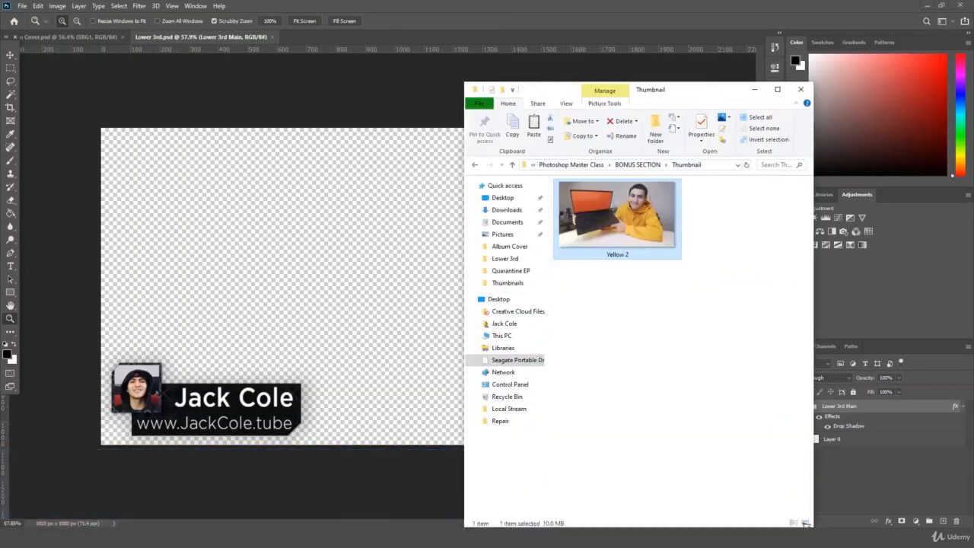
pyautogui.moveTo(714, 82); pyautogui.dragTo(715, 1)
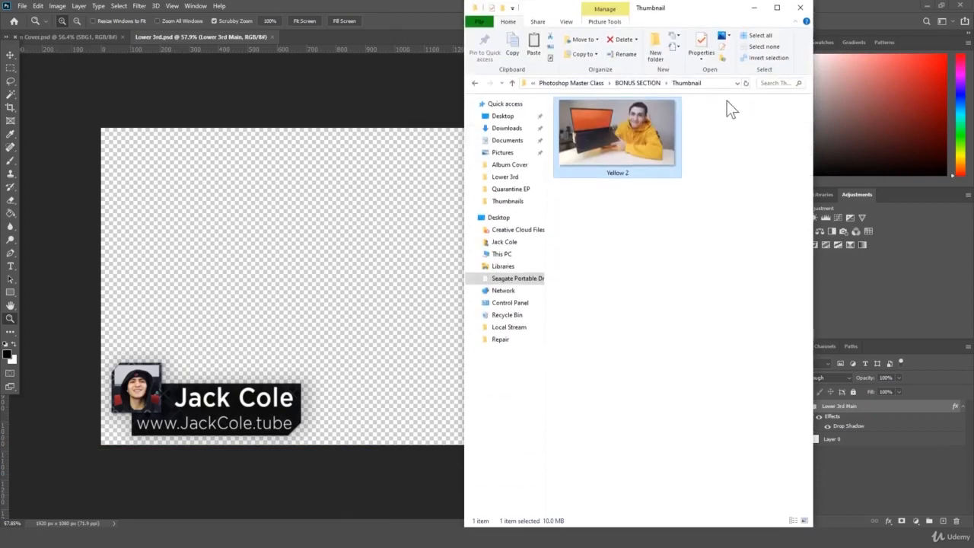
pyautogui.click(731, 122)
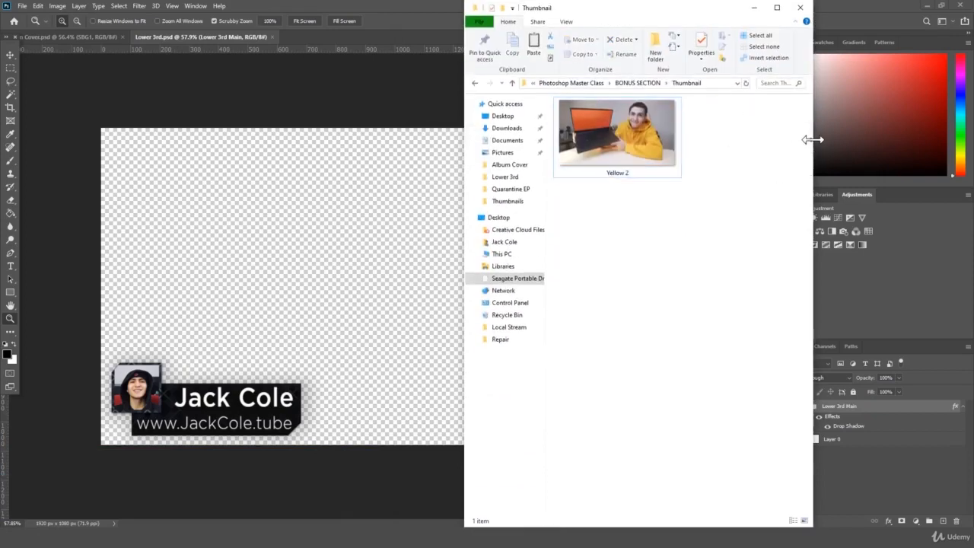
pyautogui.moveTo(811, 139); pyautogui.dragTo(751, 147)
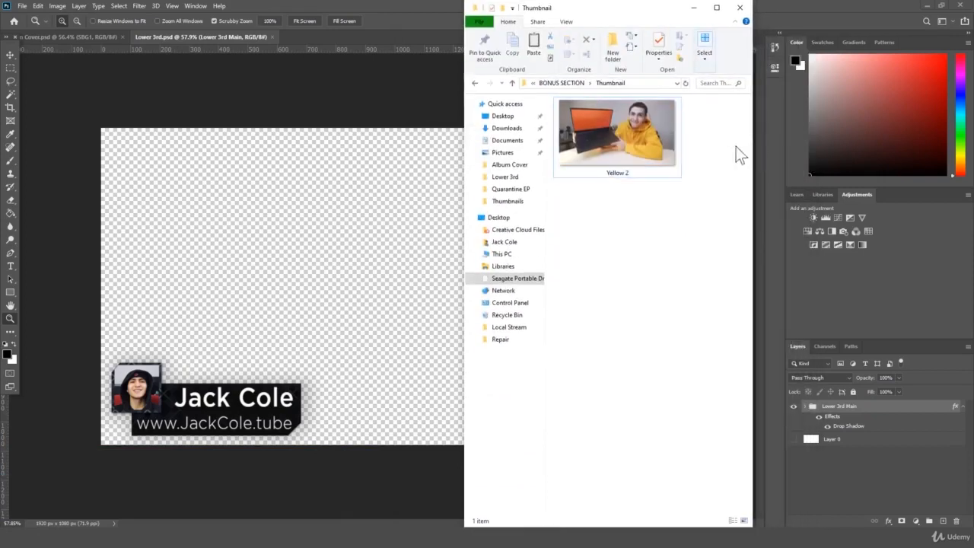
pyautogui.moveTo(712, 252); pyautogui.dragTo(549, 82)
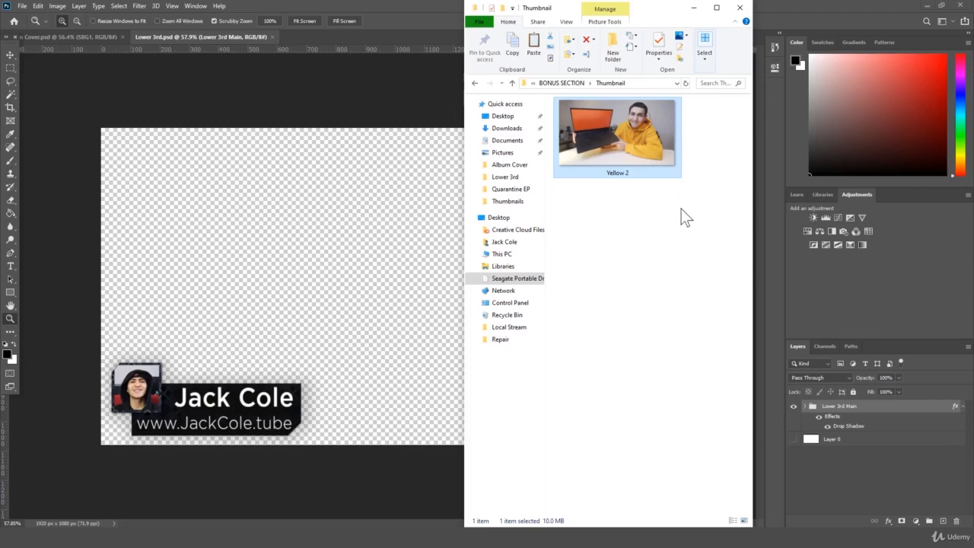
pyautogui.click(406, 72)
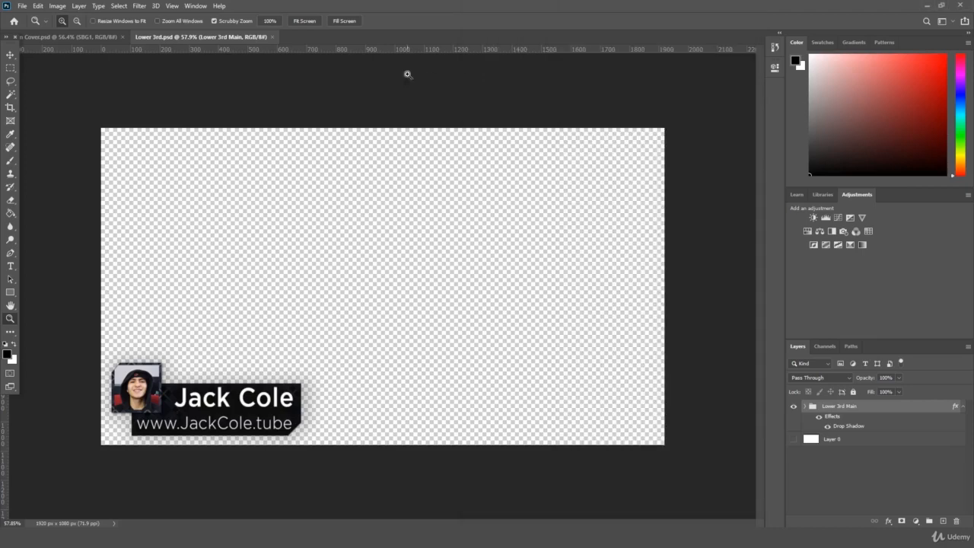
# Create a new 1920 x 1080 px RGB document at 72 pixels/inch.
pyautogui.click(37, 6)
pyautogui.click(23, 17)
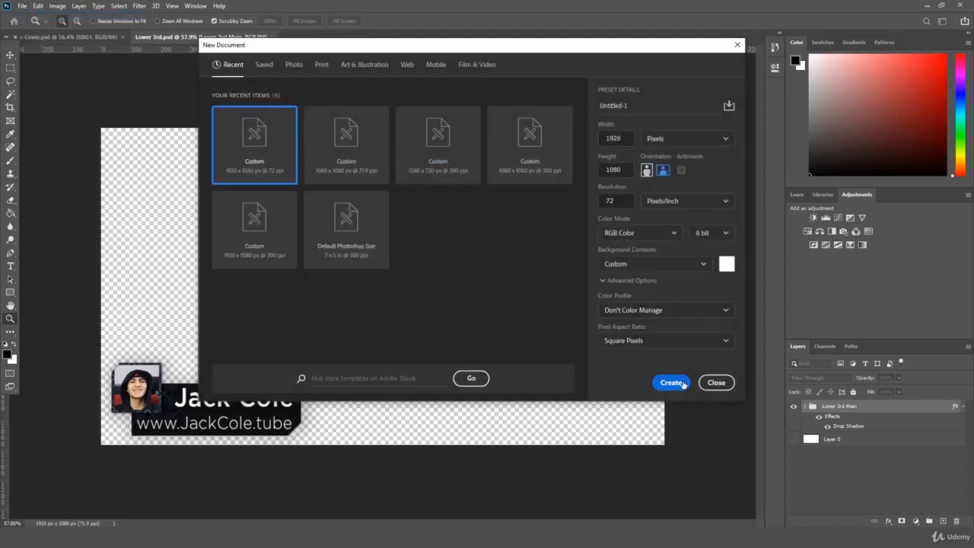
pyautogui.click(672, 382)
# Place the Yellow 2 image from the Thumbnail folder into the new document at its fitted size.
pyautogui.moveTo(54, 543)
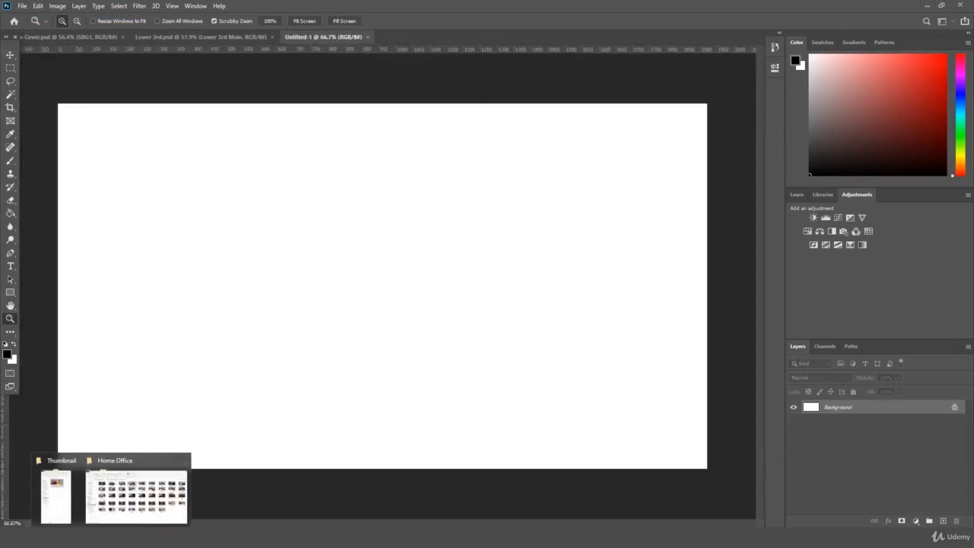
pyautogui.click(58, 498)
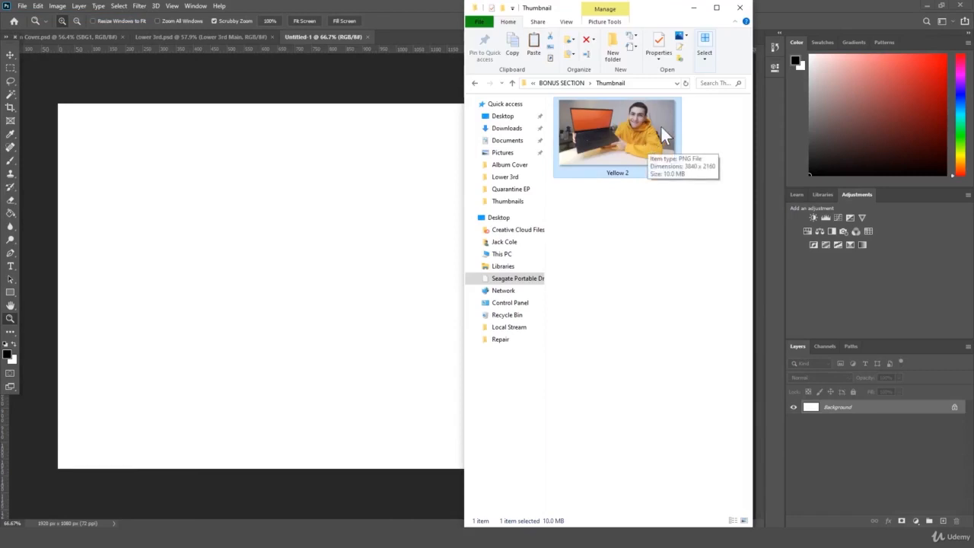
pyautogui.moveTo(660, 125); pyautogui.dragTo(339, 236)
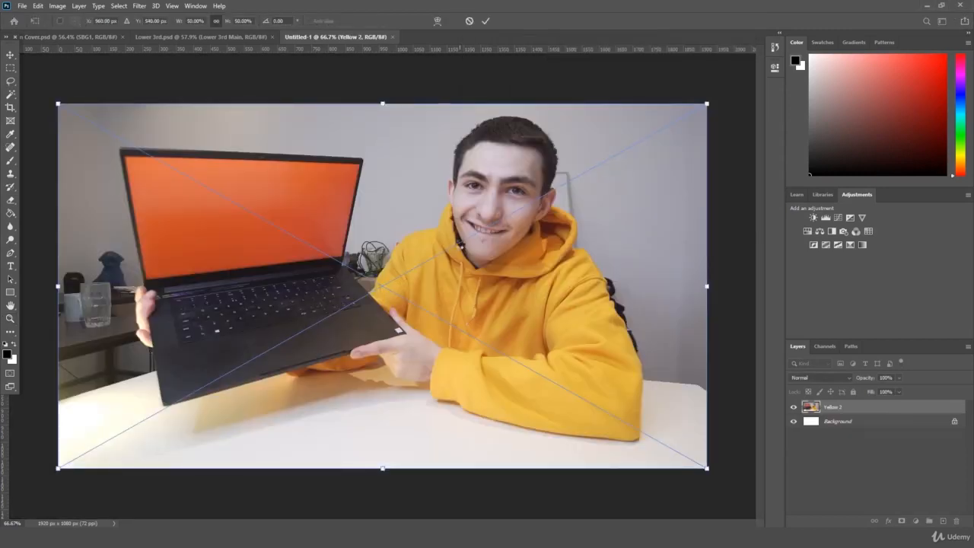
pyautogui.press('Return')
# Add a Brightness/Contrast adjustment layer above the photo with brightness -10 and contrast 34.
pyautogui.moveTo(544, 253)
pyautogui.mouseDown()
pyautogui.moveTo(529, 259)
pyautogui.moveTo(548, 261)
pyautogui.moveTo(527, 258)
pyautogui.moveTo(546, 259)
pyautogui.moveTo(529, 259)
pyautogui.moveTo(546, 260)
pyautogui.moveTo(537, 262)
pyautogui.mouseUp()
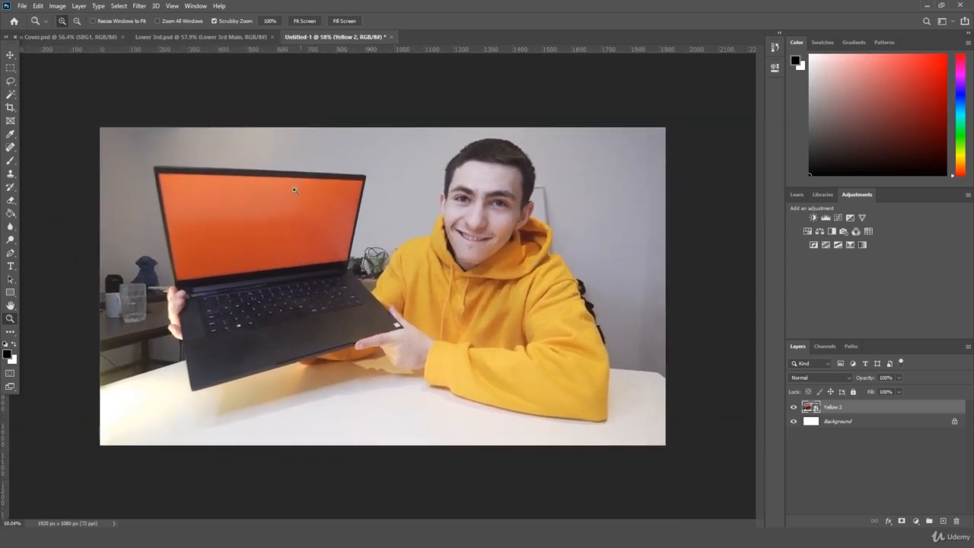
pyautogui.moveTo(266, 181); pyautogui.dragTo(279, 176)
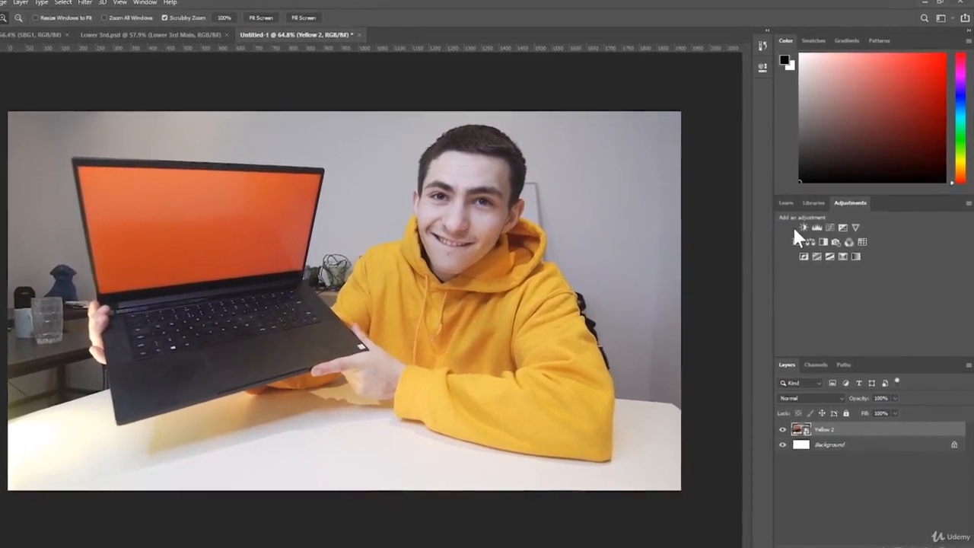
pyautogui.click(806, 226)
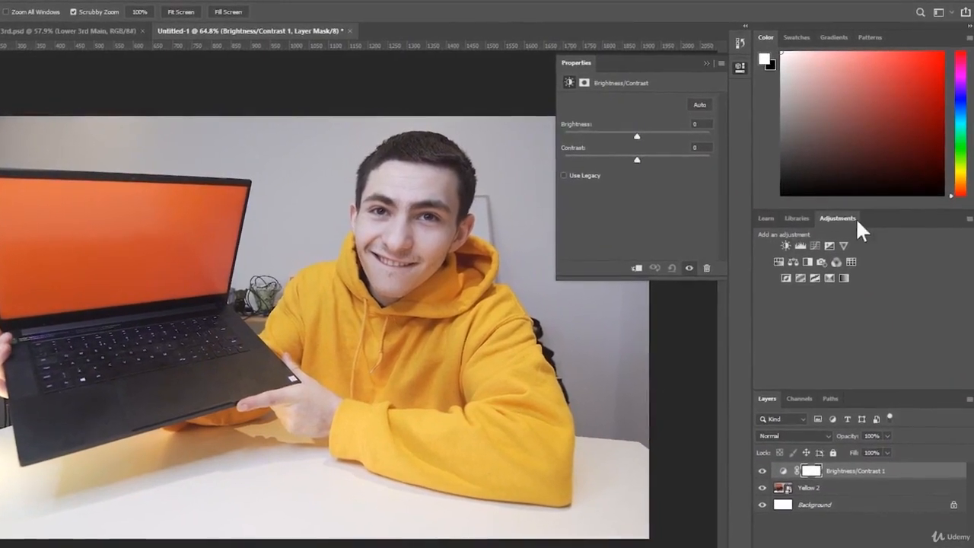
pyautogui.moveTo(641, 159); pyautogui.dragTo(615, 138)
pyautogui.scroll(-2, 445, 254)
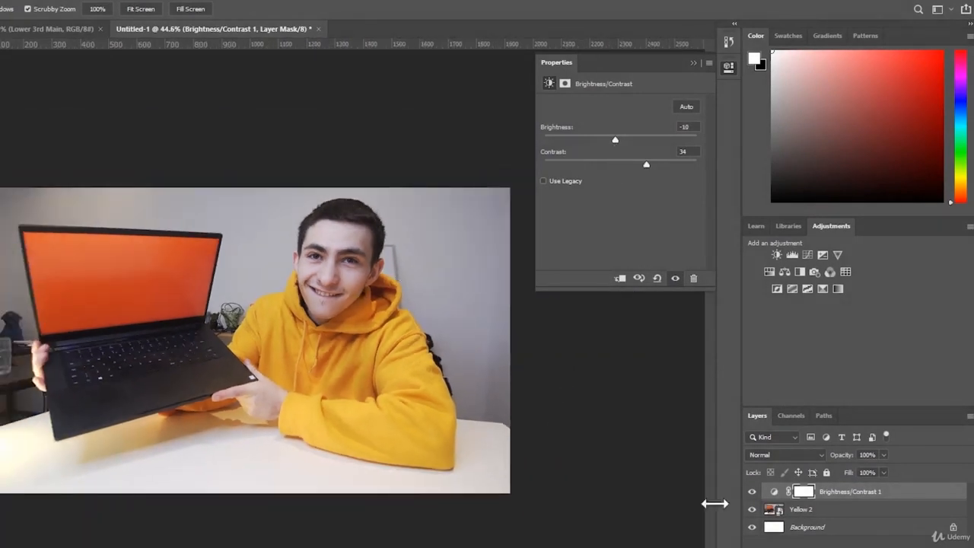
# Toggle the Brightness/Contrast layer's visibility to compare the photo before and after, and close its properties.
pyautogui.click(753, 493)
pyautogui.click(753, 492)
pyautogui.click(753, 492)
pyautogui.click(753, 492)
pyautogui.click(753, 492)
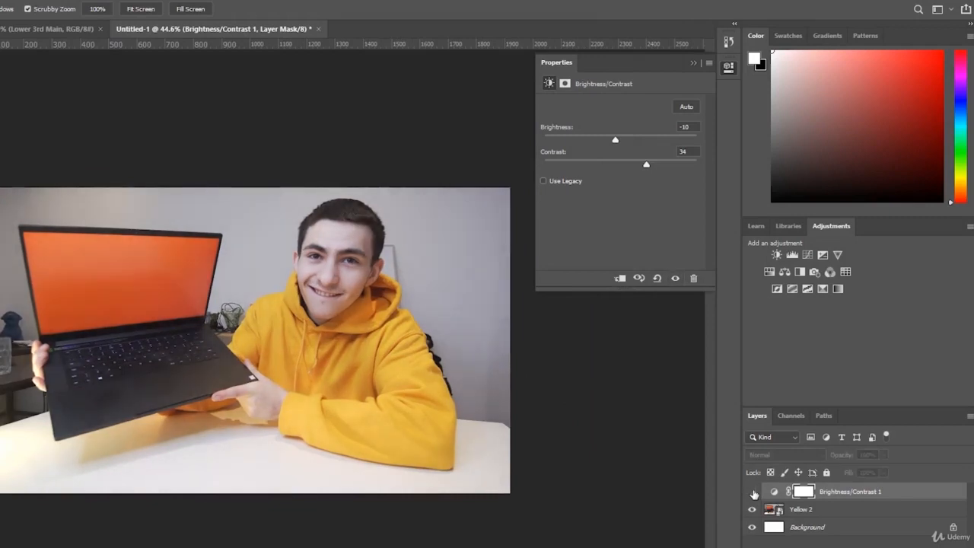
pyautogui.click(753, 492)
pyautogui.click(691, 64)
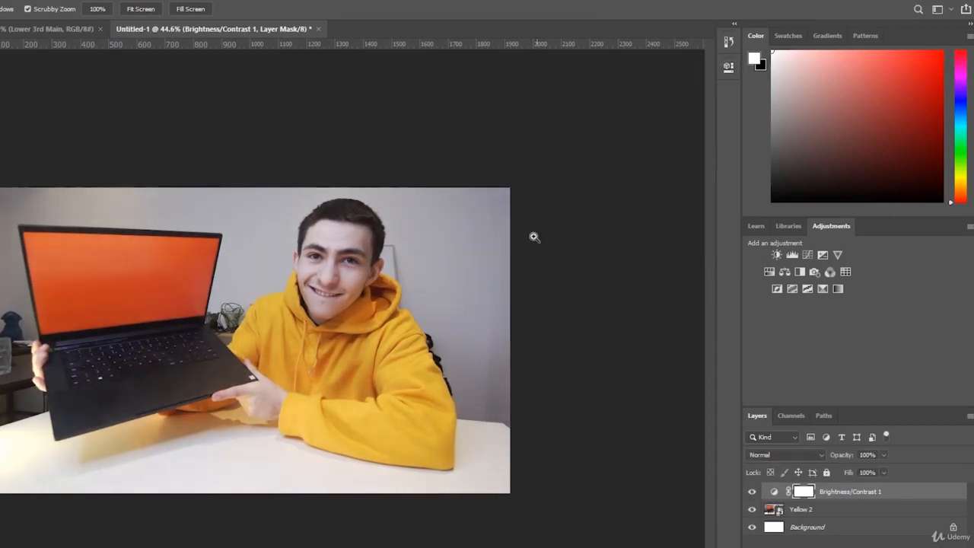
# Make the Yellow 2 layer active and frame the laptop screen close up.
pyautogui.moveTo(535, 237); pyautogui.dragTo(567, 254)
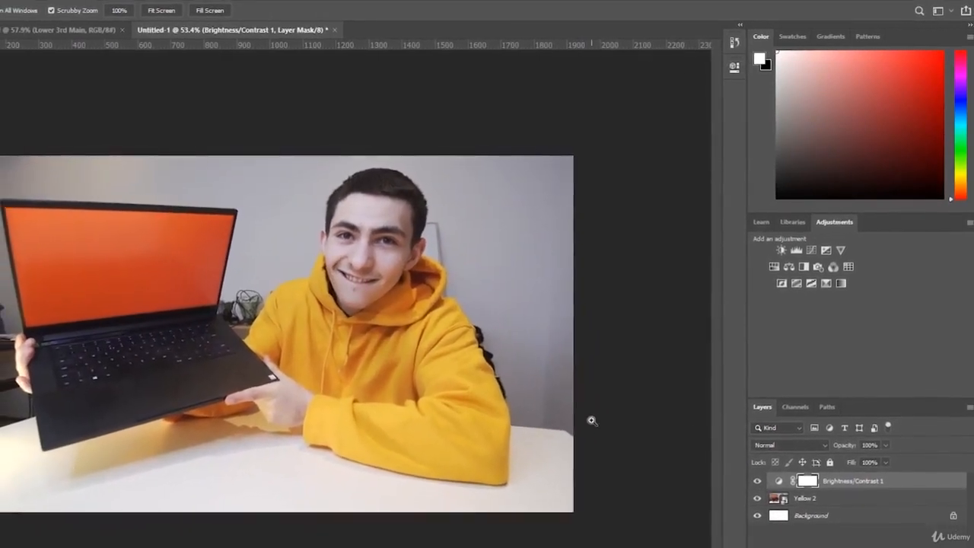
pyautogui.scroll(-1, 589, 421)
pyautogui.scroll(3, 582, 424)
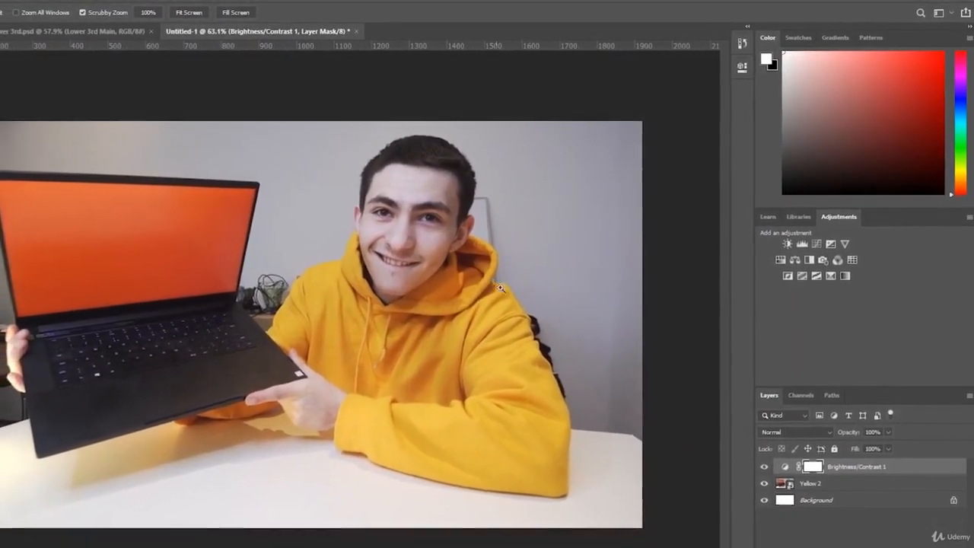
pyautogui.click(795, 487)
pyautogui.moveTo(171, 257); pyautogui.dragTo(195, 248)
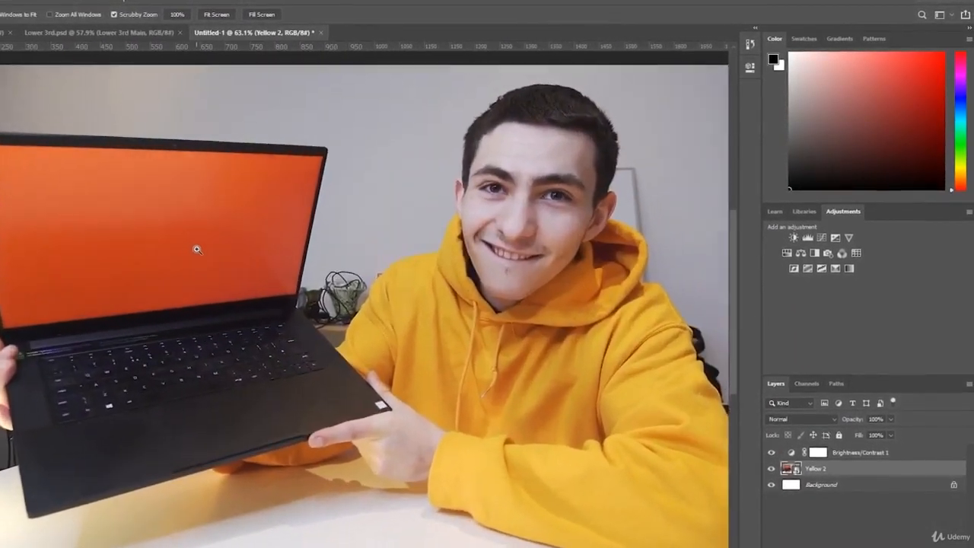
pyautogui.moveTo(4, 160); pyautogui.dragTo(57, 155)
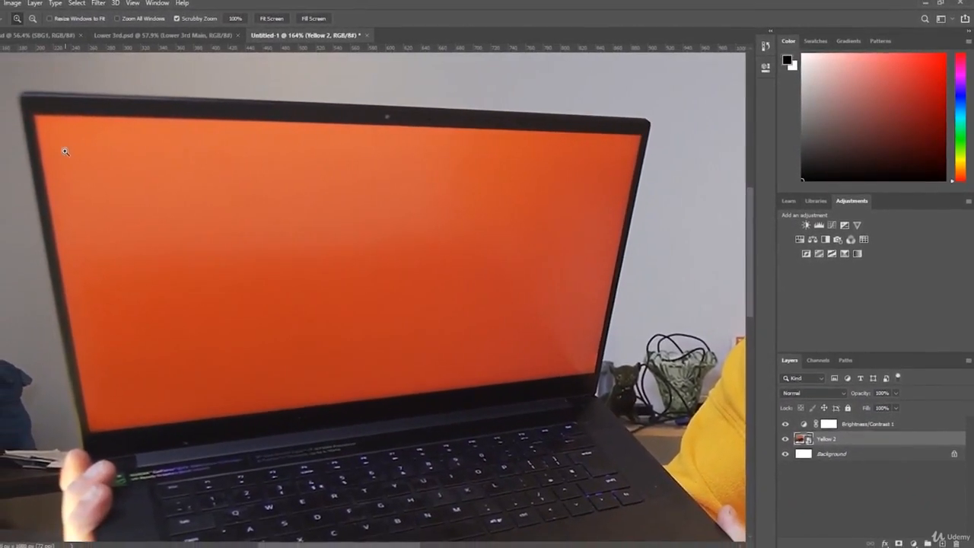
# Select the laptop's whole orange screen with the Magic Wand, adding the missed areas to the selection.
pyautogui.press('w')
pyautogui.click(230, 195)
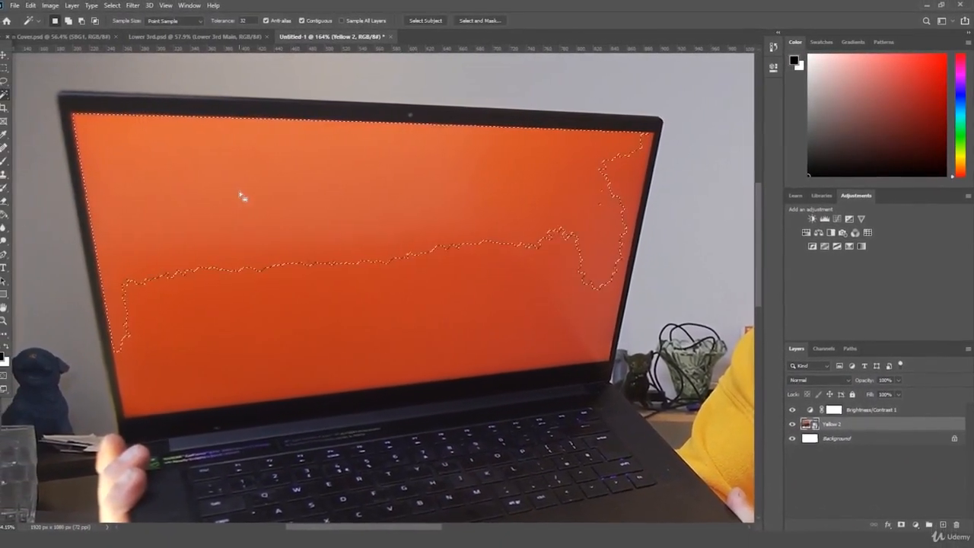
pyautogui.keyDown('shift'); pyautogui.click(292, 337); pyautogui.keyUp('shift')
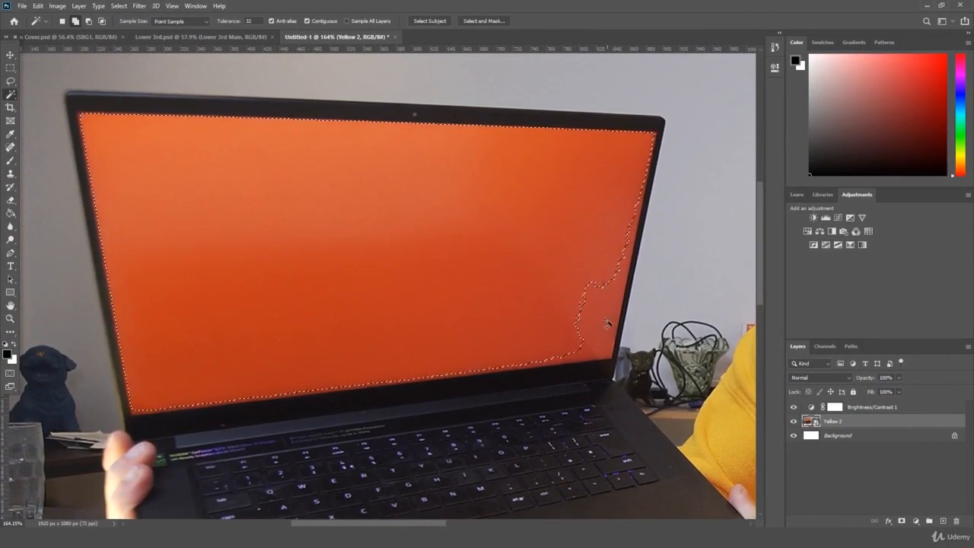
pyautogui.keyDown('shift'); pyautogui.click(607, 327); pyautogui.keyUp('shift')
pyautogui.rightClick(9, 94)
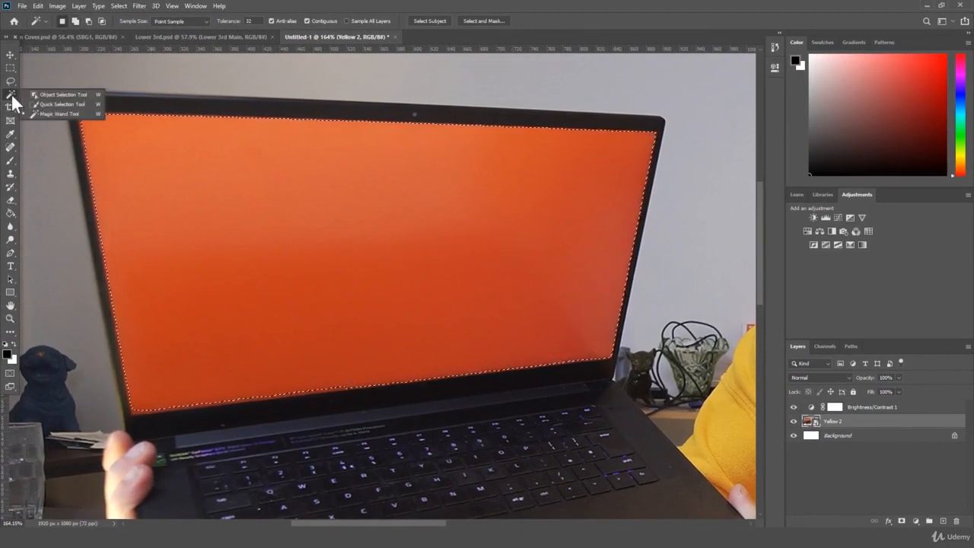
pyautogui.click(75, 113)
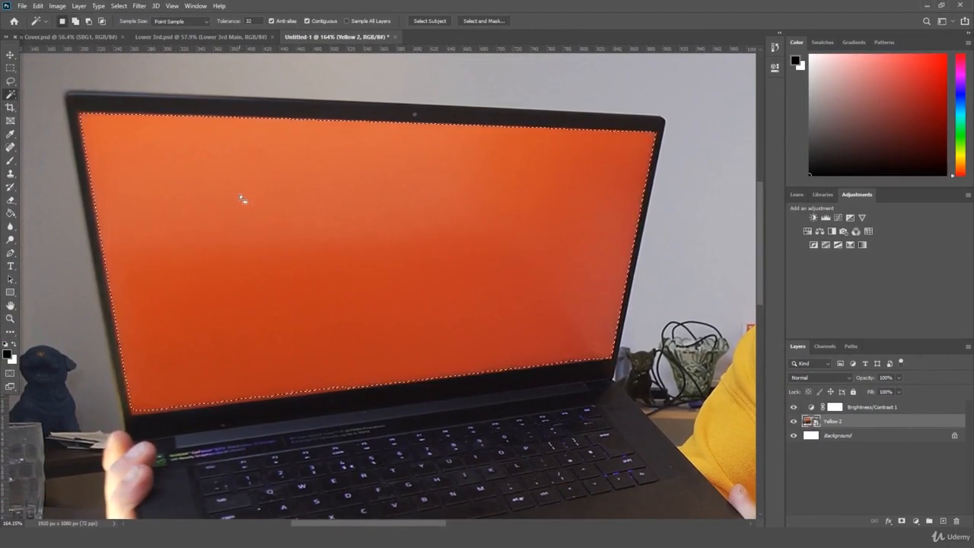
# Rasterize the Yellow 2 smart object by starting to use the Eraser on it.
pyautogui.click(9, 199)
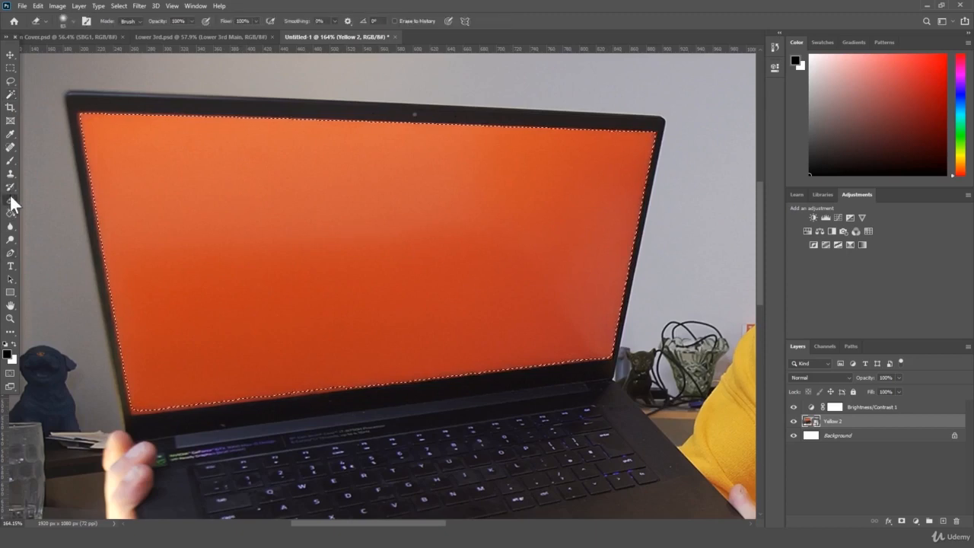
pyautogui.click(38, 193)
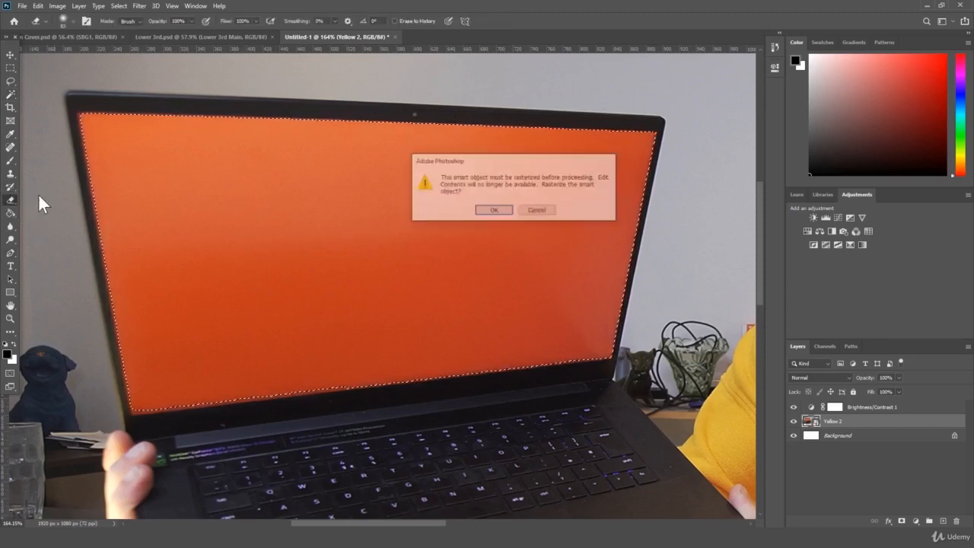
pyautogui.press('Return')
# Try deleting the selected orange area of the laptop screen, and undo the deletion and the selection.
pyautogui.press('Delete')
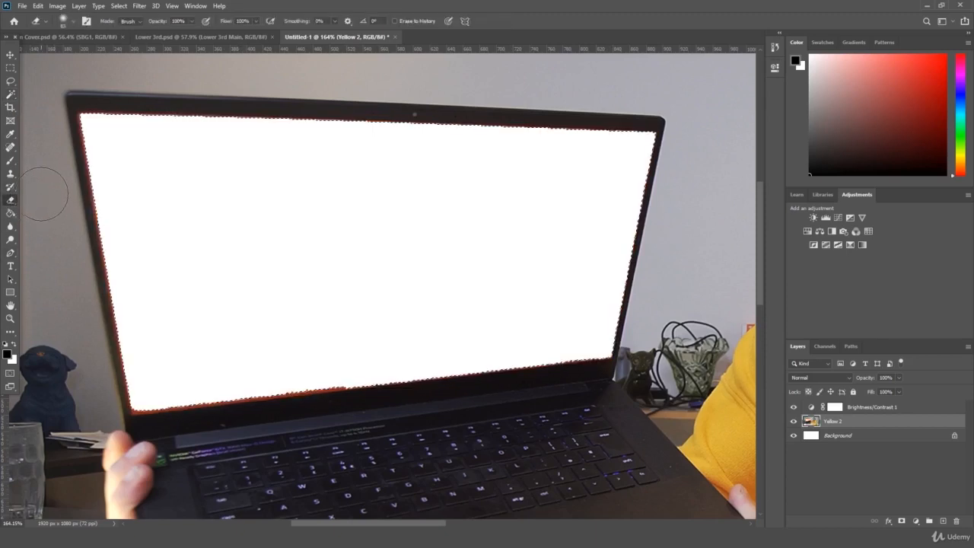
pyautogui.hotkey('ctrl', 'z')
pyautogui.press('Delete')
pyautogui.click(10, 67)
pyautogui.hotkey('ctrl', 'd')
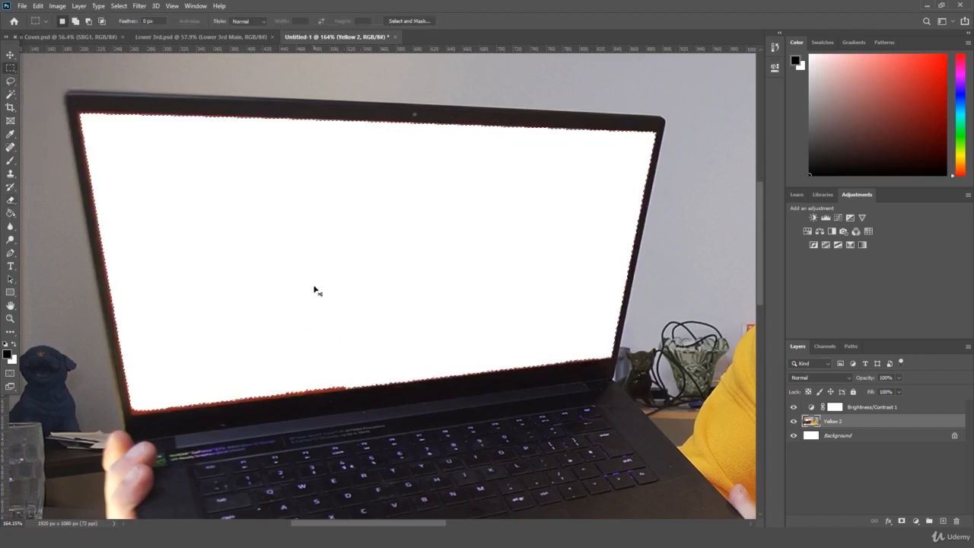
pyautogui.hotkey('ctrl', 'z')
pyautogui.hotkey('ctrl', 'z')
pyautogui.hotkey('ctrl', 'z')
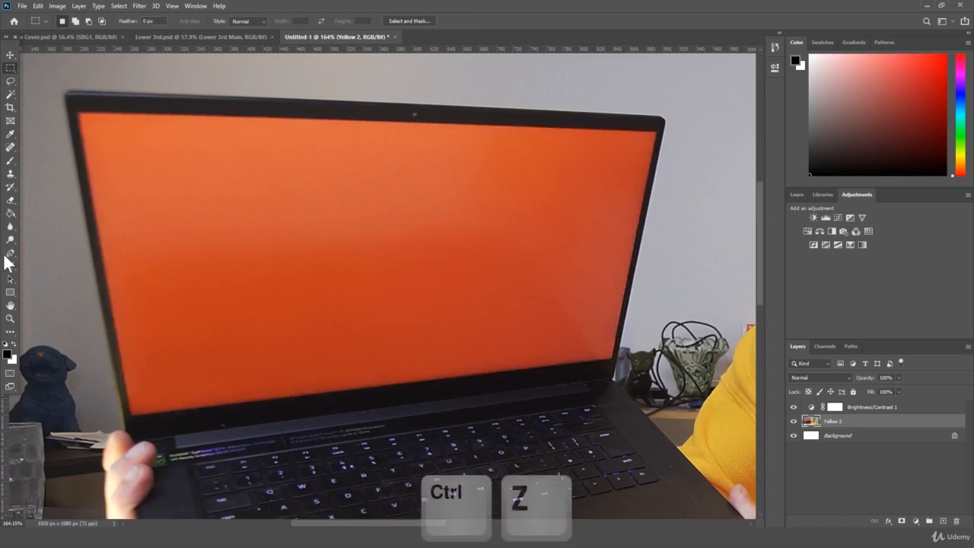
# Trace a closed path around the four corners of the laptop's orange screen with the Pen tool.
pyautogui.click(11, 255)
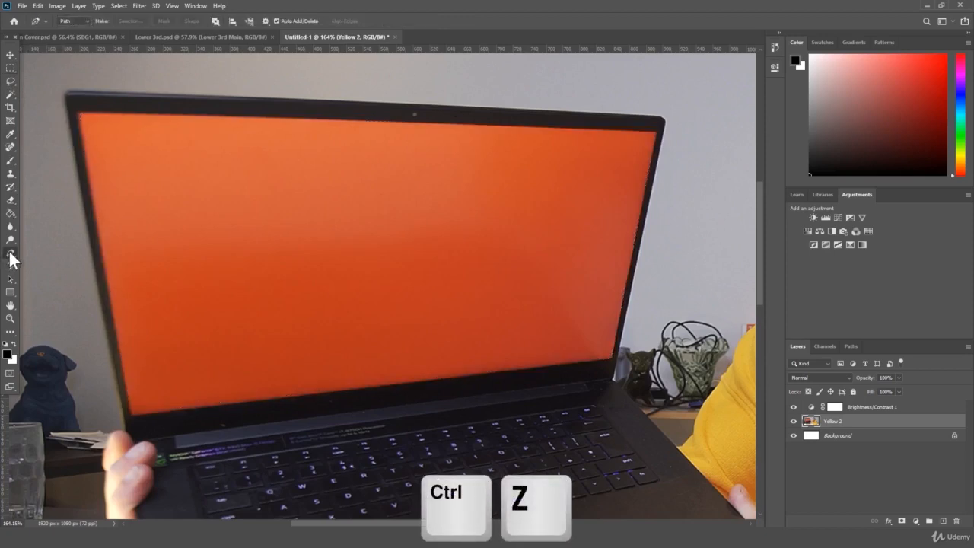
pyautogui.click(131, 417)
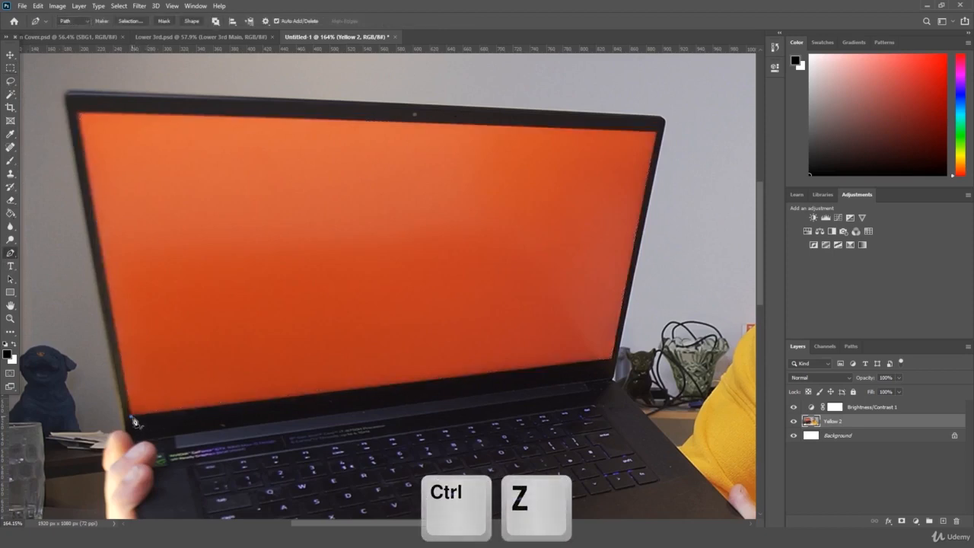
pyautogui.click(613, 359)
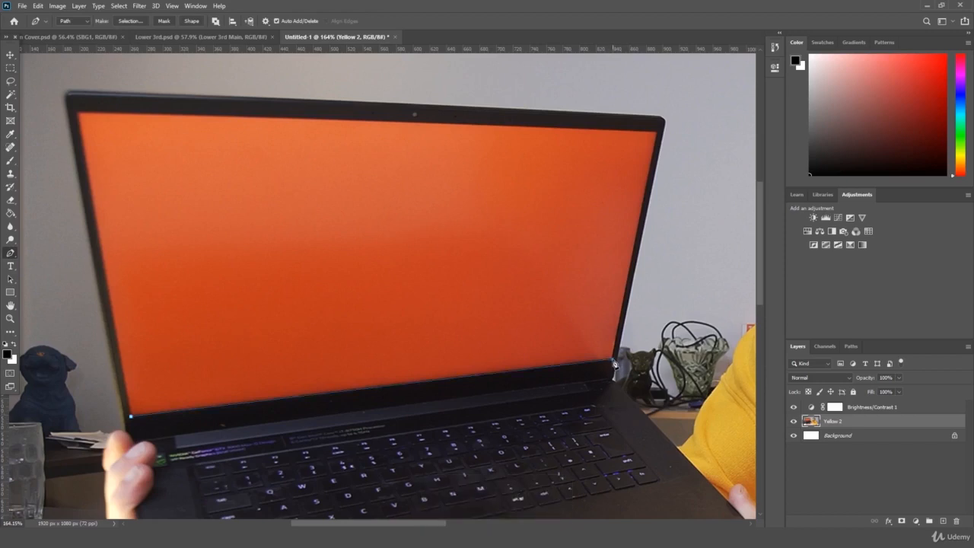
pyautogui.click(658, 132)
pyautogui.click(74, 110)
pyautogui.click(133, 417)
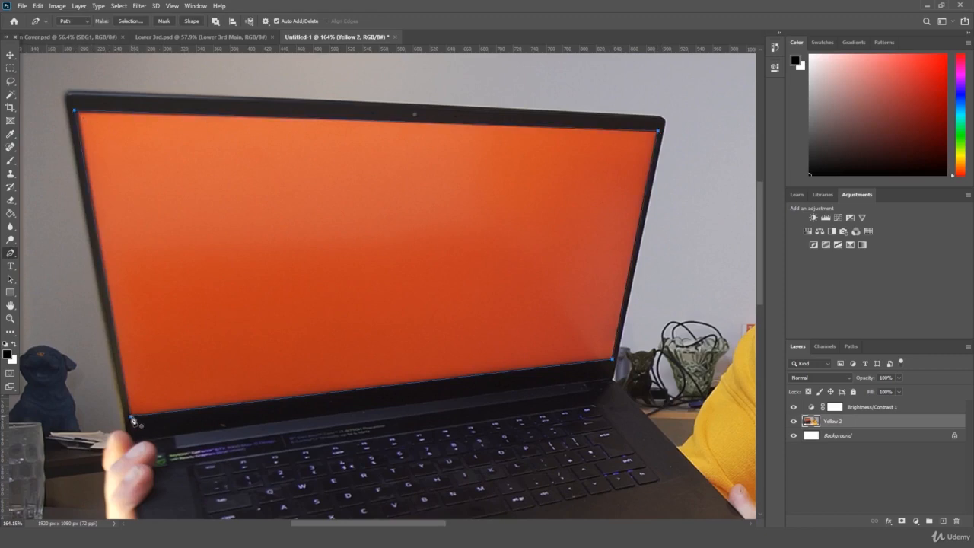
# Convert the closed path around the laptop's orange screen into a selection.
pyautogui.rightClick(200, 236)
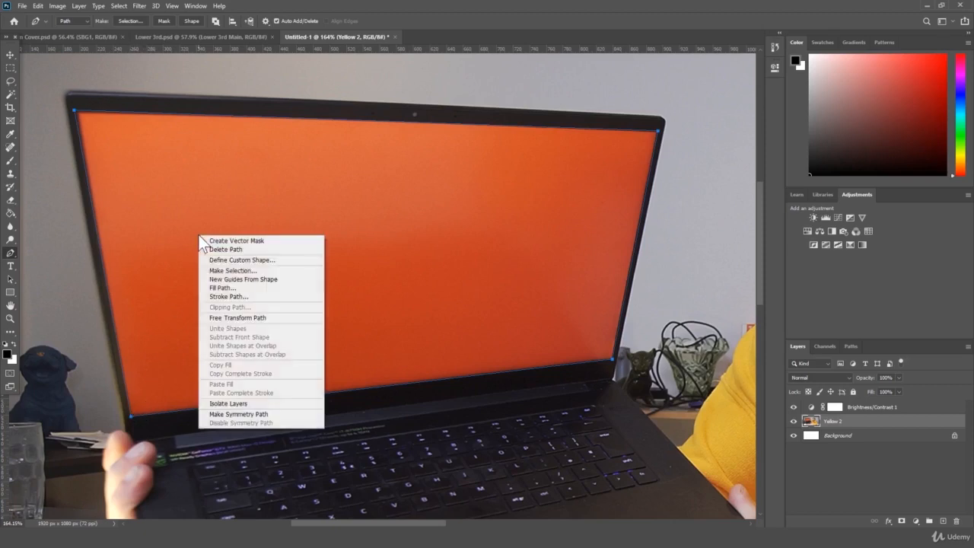
pyautogui.click(232, 271)
pyautogui.press('Return')
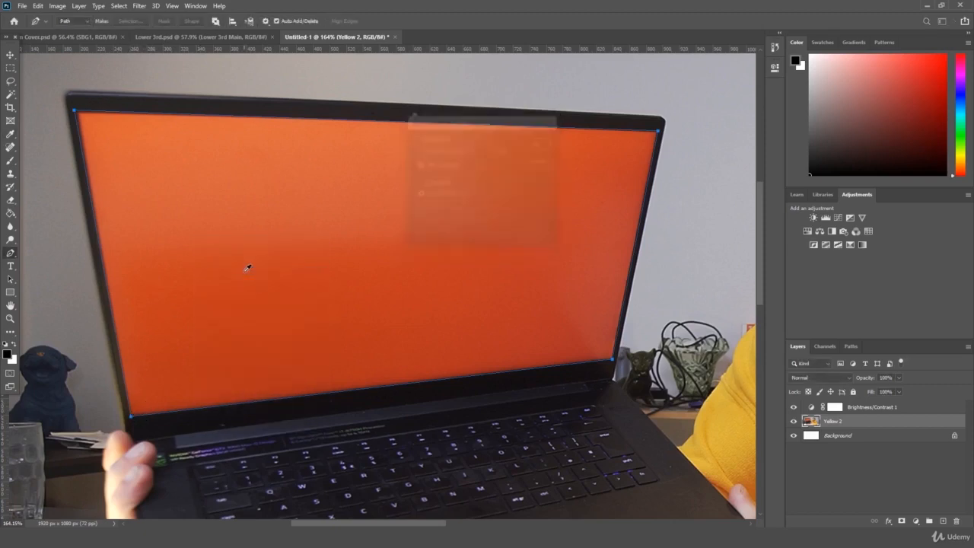
# Try deleting the selected laptop screen area and deselecting it, and undo both the deselection and the deletion.
pyautogui.press('Delete')
pyautogui.click(10, 68)
pyautogui.click(63, 66)
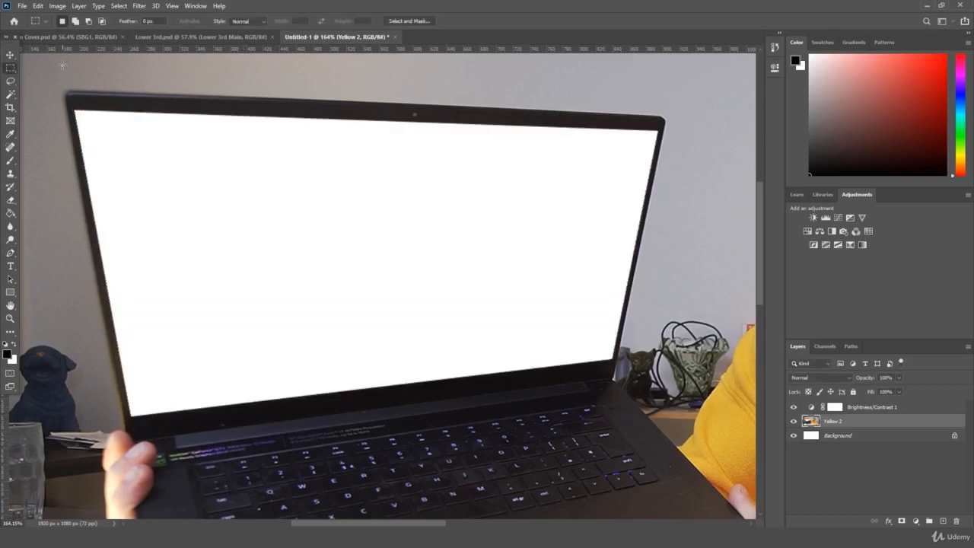
pyautogui.click(10, 318)
pyautogui.moveTo(122, 269); pyautogui.dragTo(82, 297)
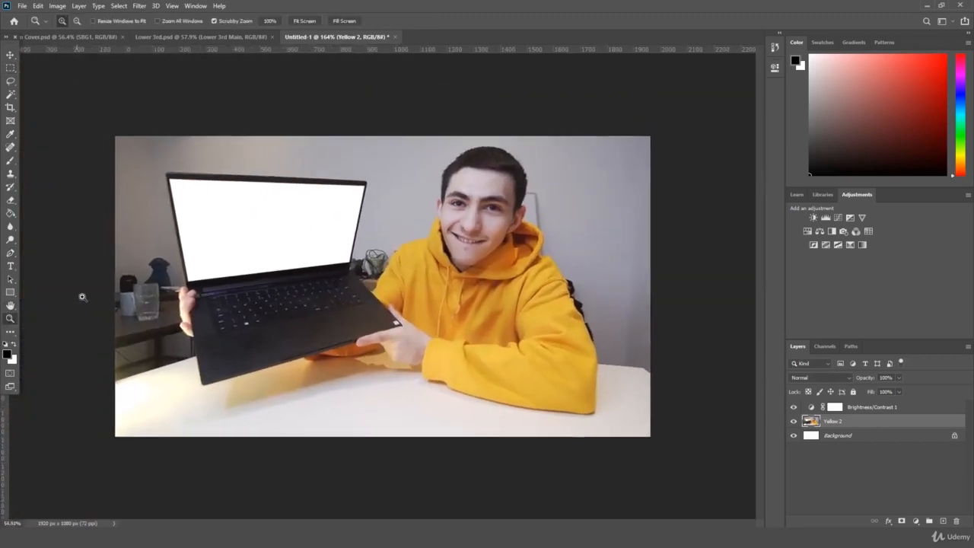
pyautogui.moveTo(96, 253); pyautogui.dragTo(108, 245)
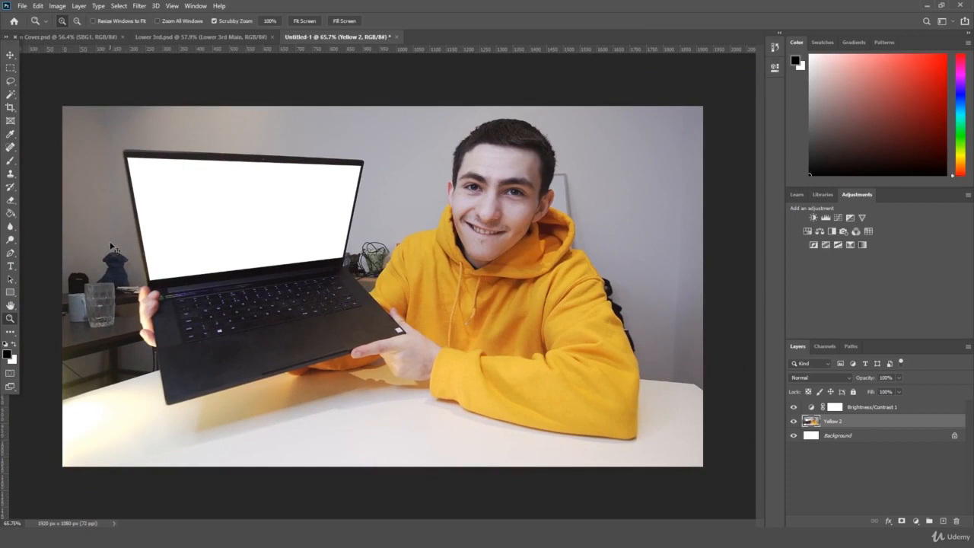
pyautogui.hotkey('ctrl', 'z')
pyautogui.hotkey('ctrl', 'z')
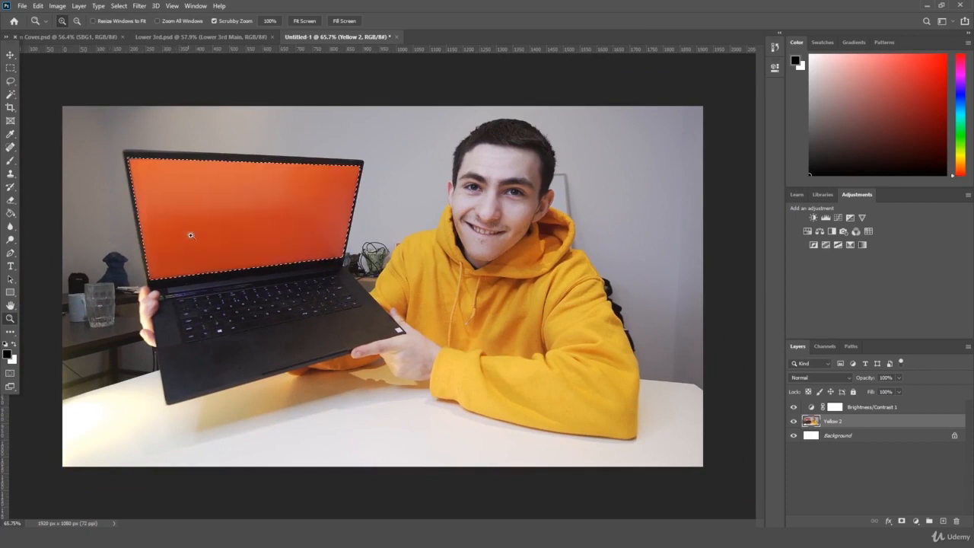
pyautogui.hotkey('ctrl', 'z')
# Apply a Gaussian Blur with a radius of 100 pixels to the selected laptop screen and clear the selection.
pyautogui.click(139, 5)
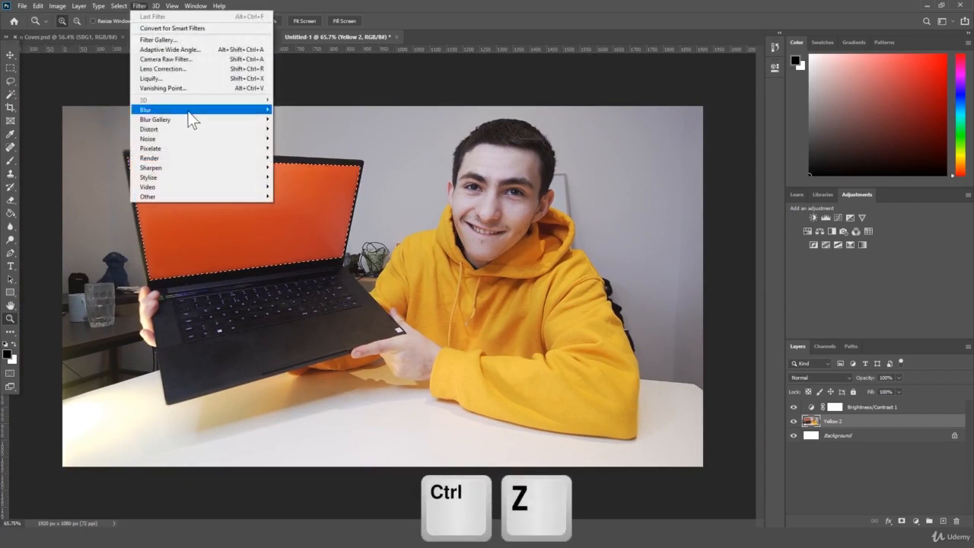
pyautogui.moveTo(190, 110)
pyautogui.click(316, 145)
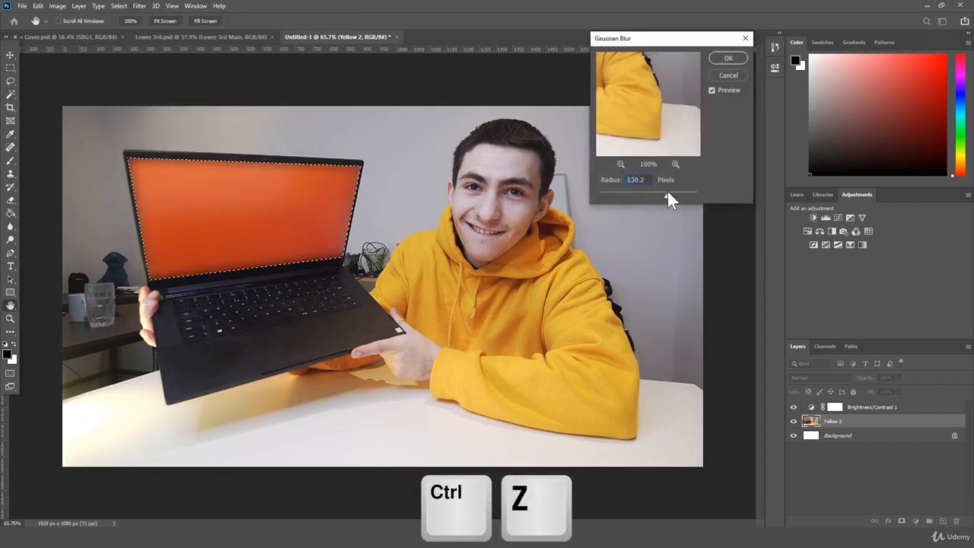
pyautogui.moveTo(667, 191); pyautogui.dragTo(663, 192)
pyautogui.write('100')
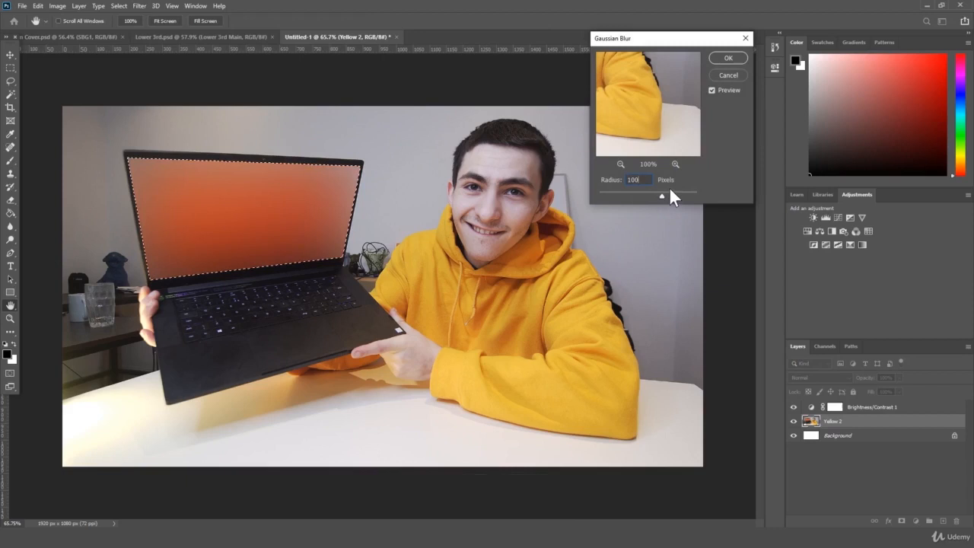
pyautogui.press('Return')
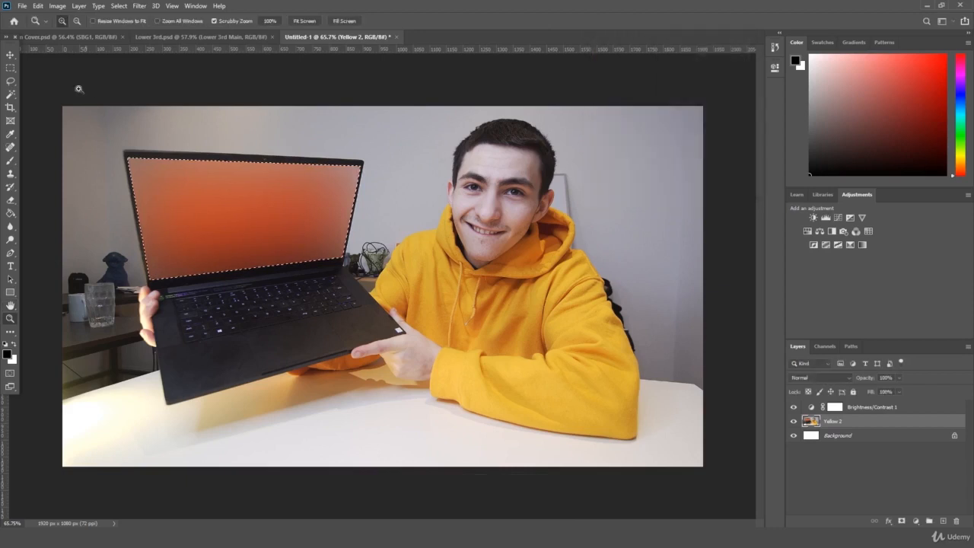
pyautogui.click(10, 69)
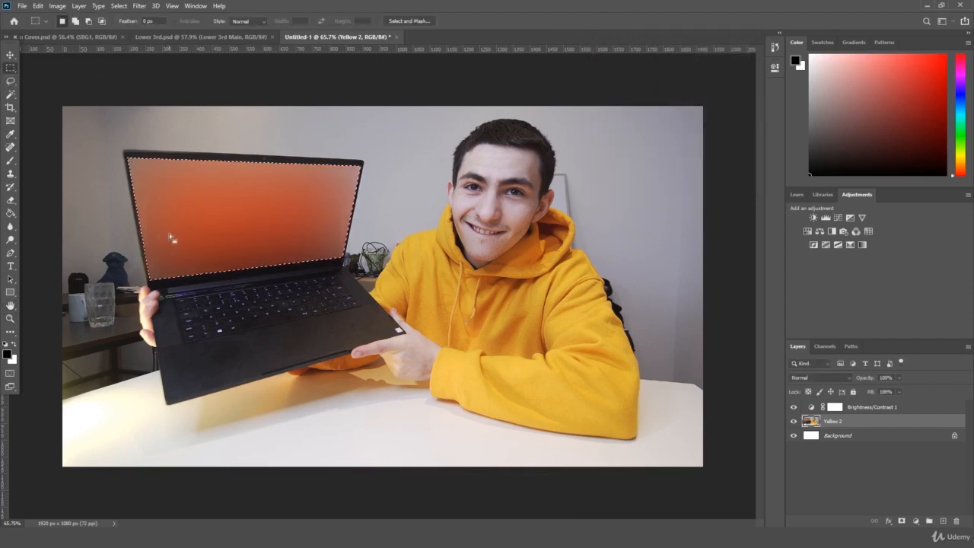
pyautogui.hotkey('ctrl', 'd')
pyautogui.click(11, 319)
pyautogui.moveTo(183, 278); pyautogui.dragTo(166, 296)
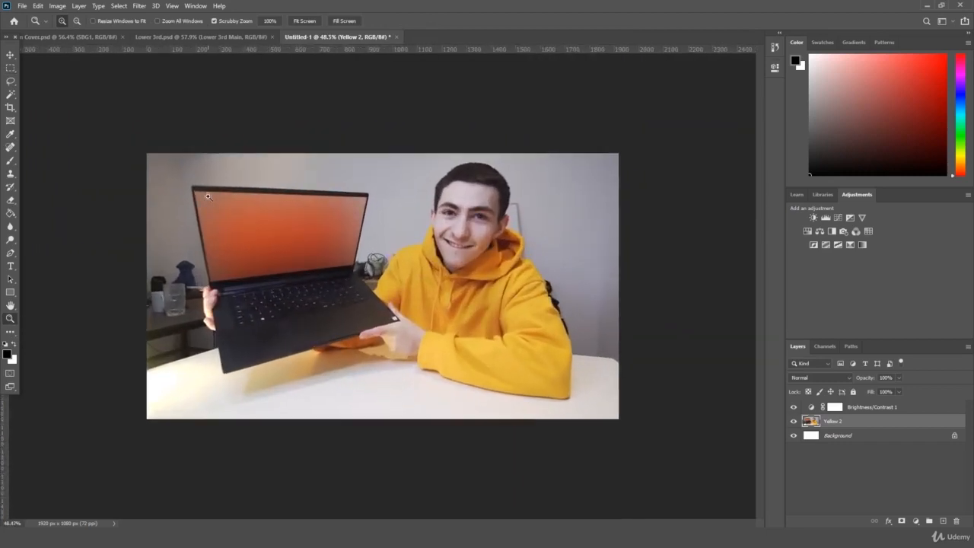
pyautogui.moveTo(286, 254); pyautogui.dragTo(302, 248)
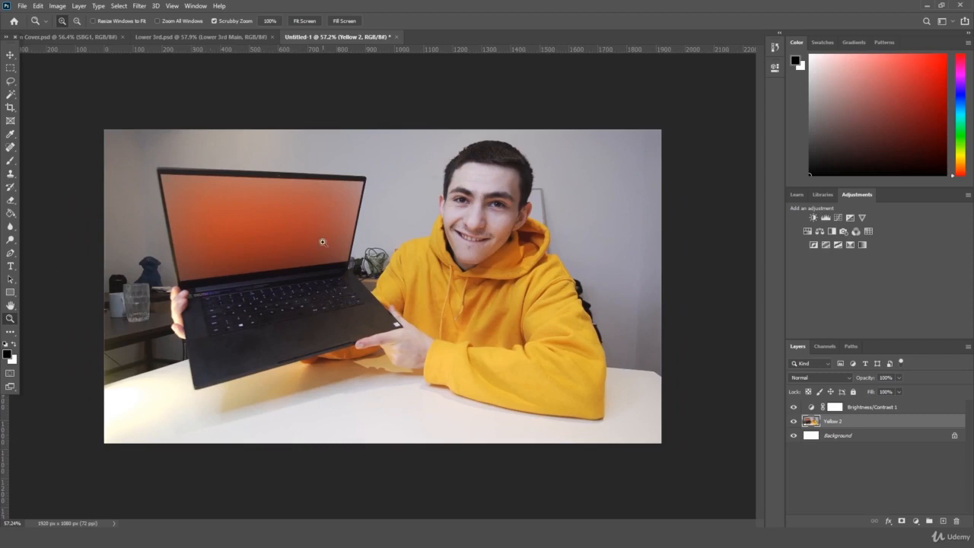
pyautogui.moveTo(380, 211)
pyautogui.mouseDown()
pyautogui.moveTo(370, 215)
pyautogui.moveTo(382, 215)
pyautogui.mouseUp()
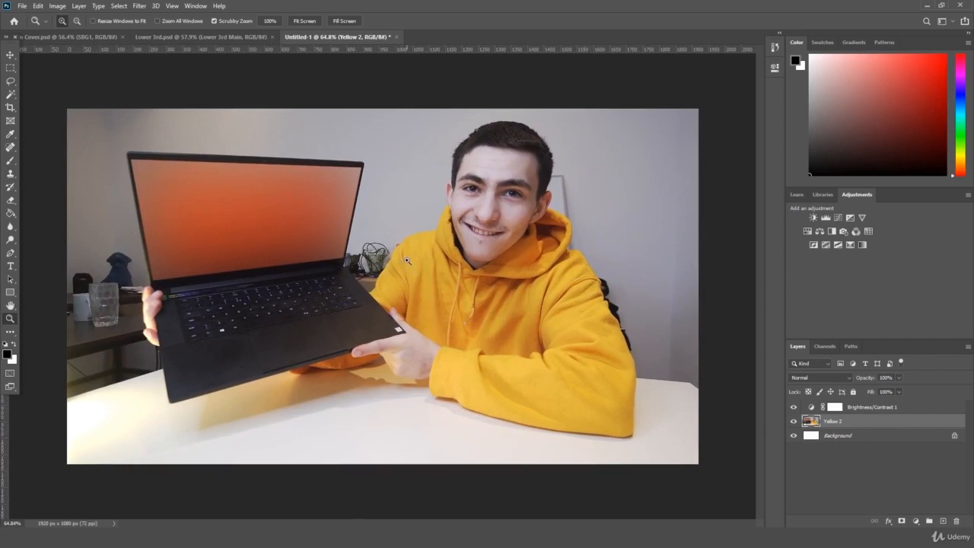
# Add a Vibrance adjustment layer above Brightness/Contrast 1 with vibrance at +73, and compare the photo with the adjustments toggled off and on.
pyautogui.click(857, 407)
pyautogui.click(862, 218)
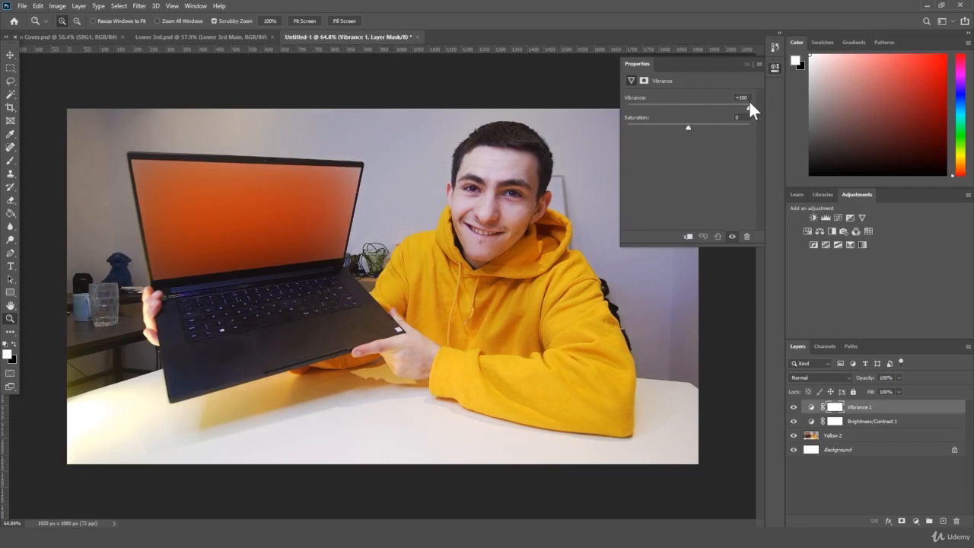
pyautogui.moveTo(519, 269); pyautogui.dragTo(503, 270)
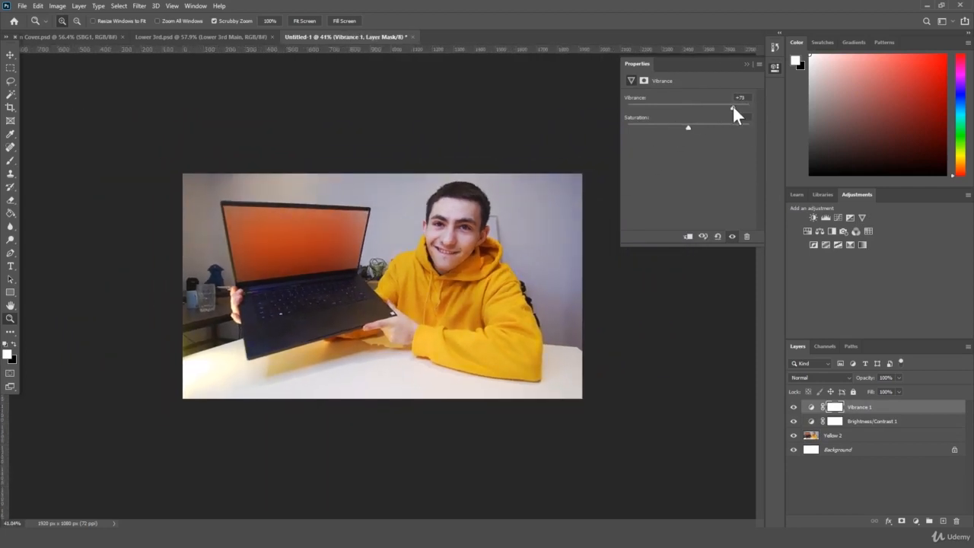
pyautogui.moveTo(792, 423); pyautogui.dragTo(794, 408)
pyautogui.moveTo(529, 282); pyautogui.dragTo(538, 196)
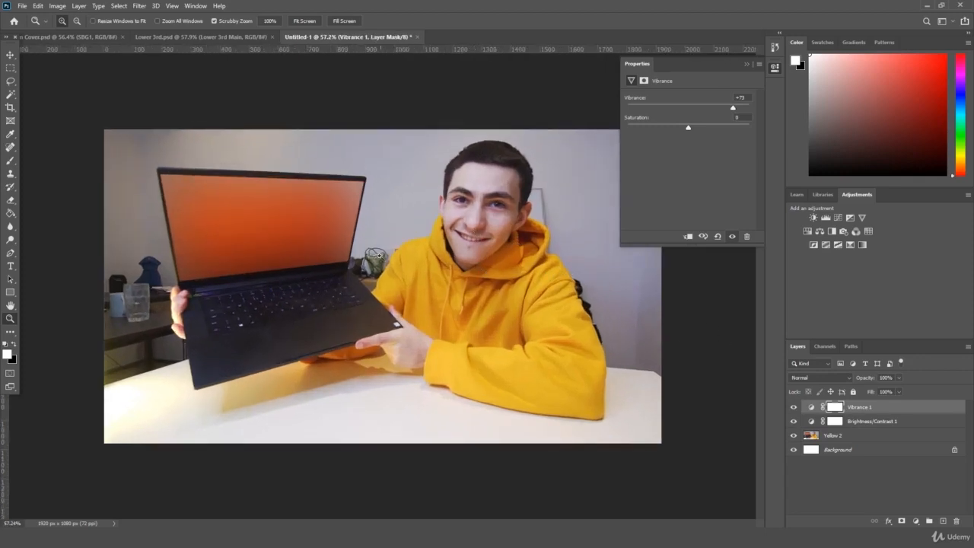
pyautogui.moveTo(368, 264)
pyautogui.mouseDown()
pyautogui.moveTo(392, 238)
pyautogui.moveTo(371, 260)
pyautogui.mouseUp()
# Duplicate the Yellow 2 layer.
pyautogui.click(837, 435)
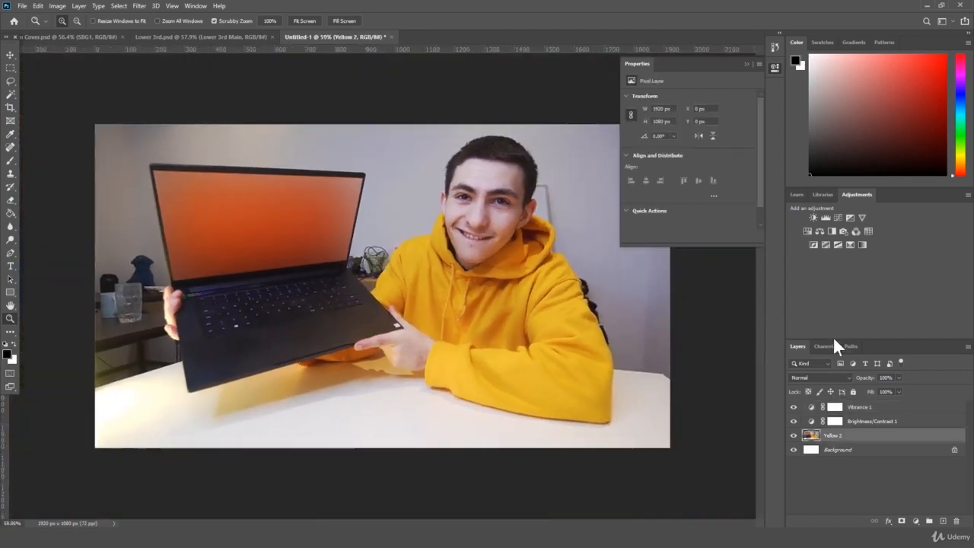
pyautogui.click(746, 64)
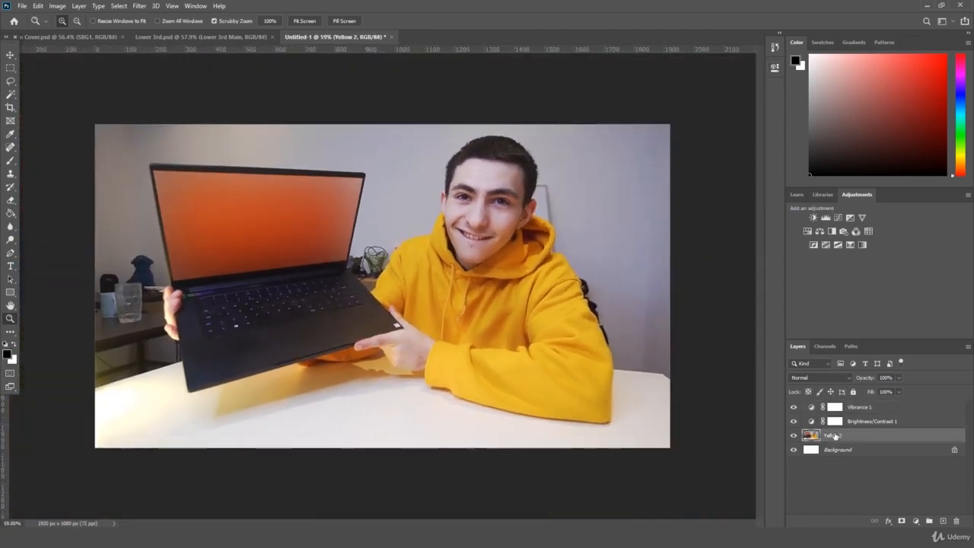
pyautogui.moveTo(835, 435); pyautogui.dragTo(943, 521)
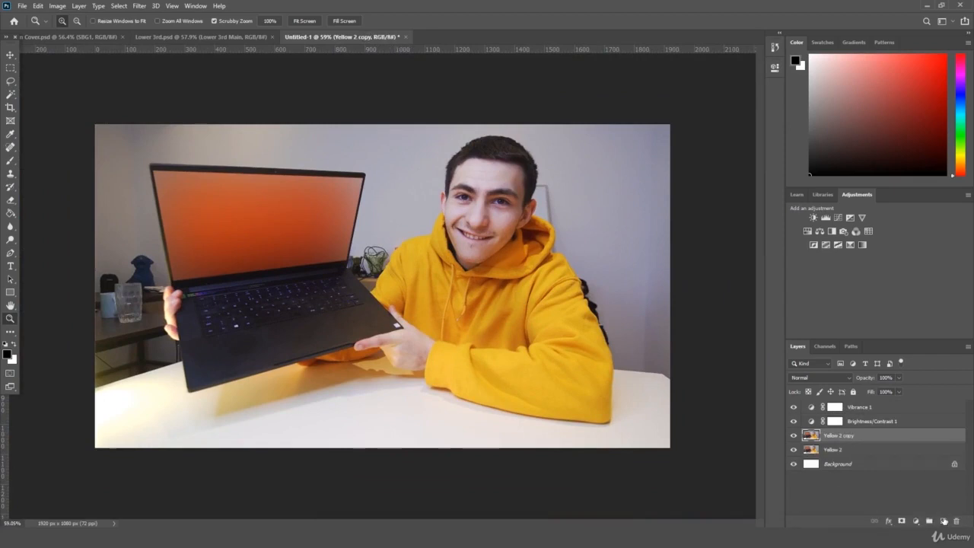
# Select the background behind the man and laptop, above the table, with Quick Selection, delete it from Yellow 2 copy and deselect.
pyautogui.rightClick(9, 95)
pyautogui.click(59, 101)
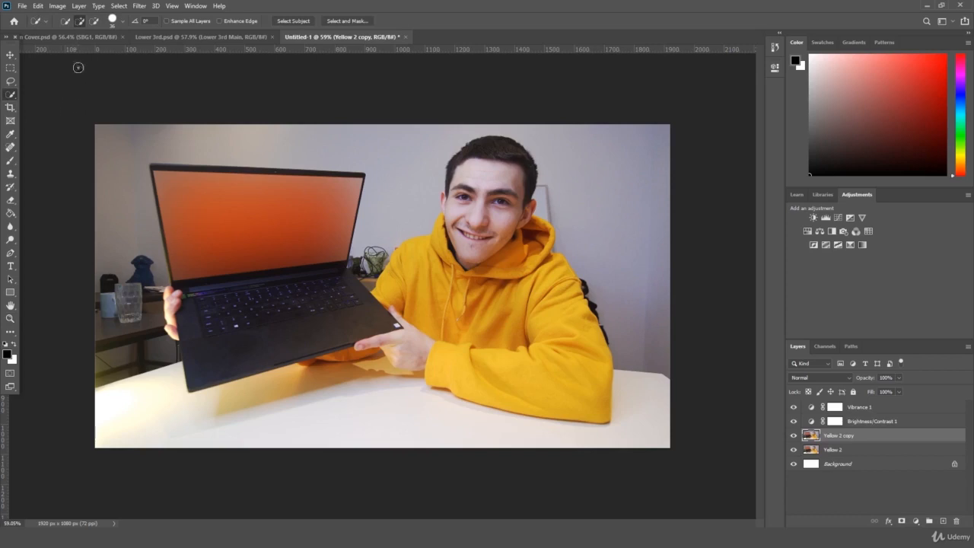
pyautogui.moveTo(106, 291); pyautogui.dragTo(113, 334)
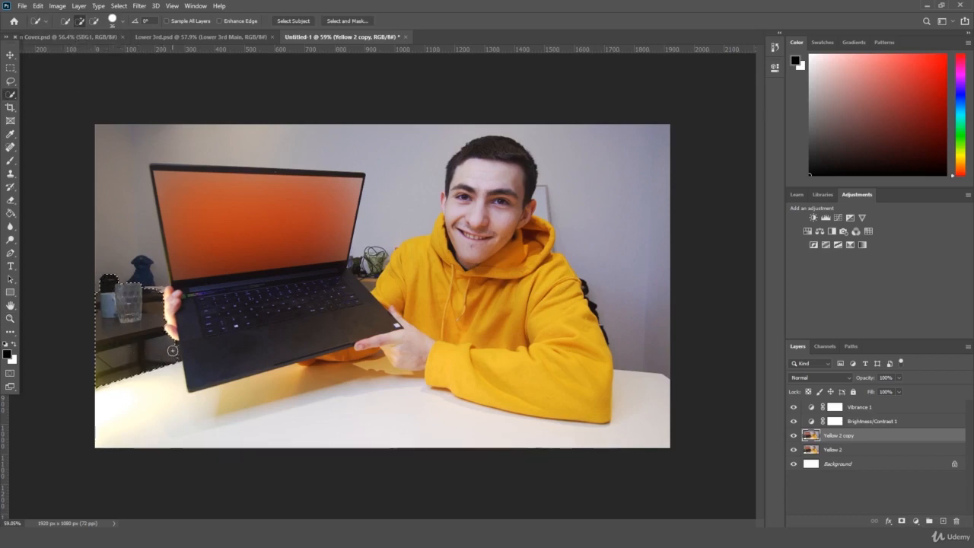
pyautogui.moveTo(173, 347); pyautogui.dragTo(175, 356)
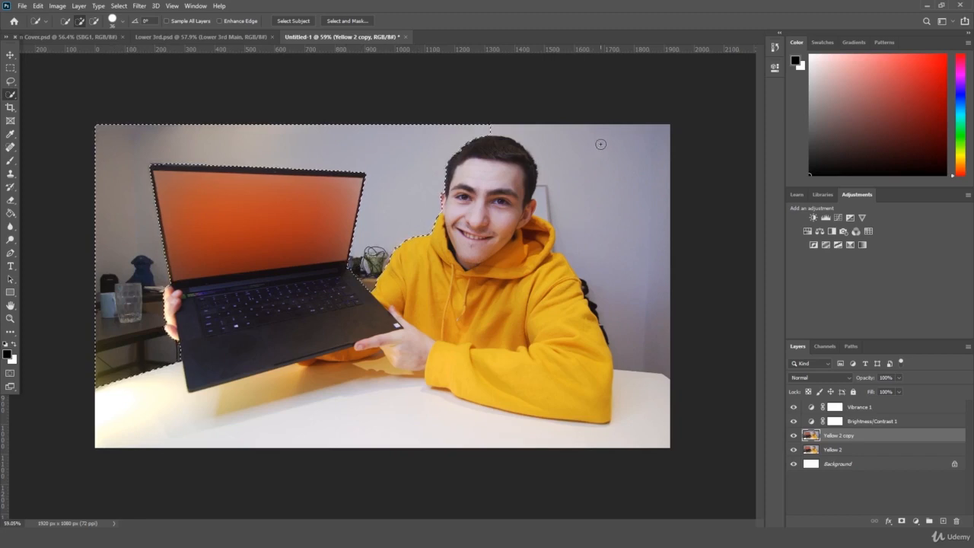
pyautogui.moveTo(580, 139); pyautogui.dragTo(591, 297)
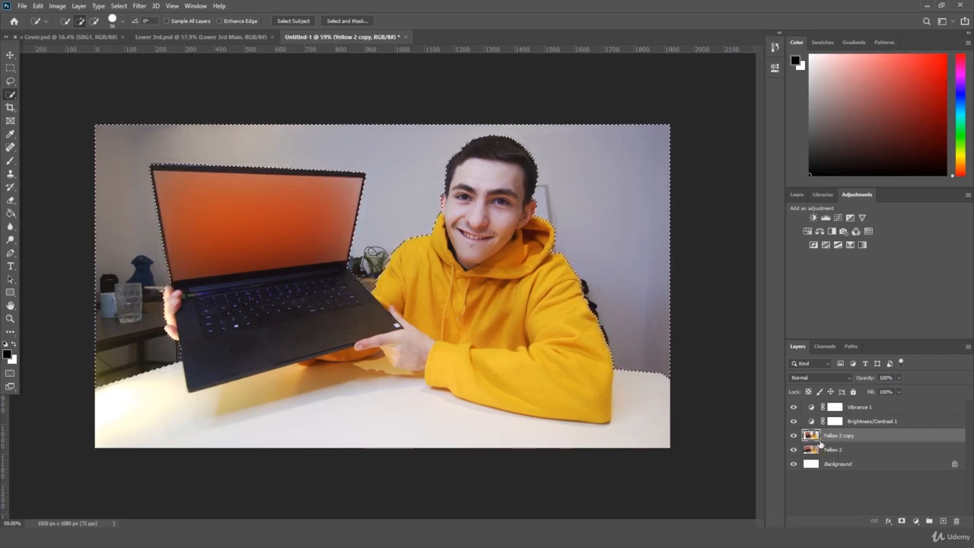
pyautogui.hotkey('ctrl', 'd')
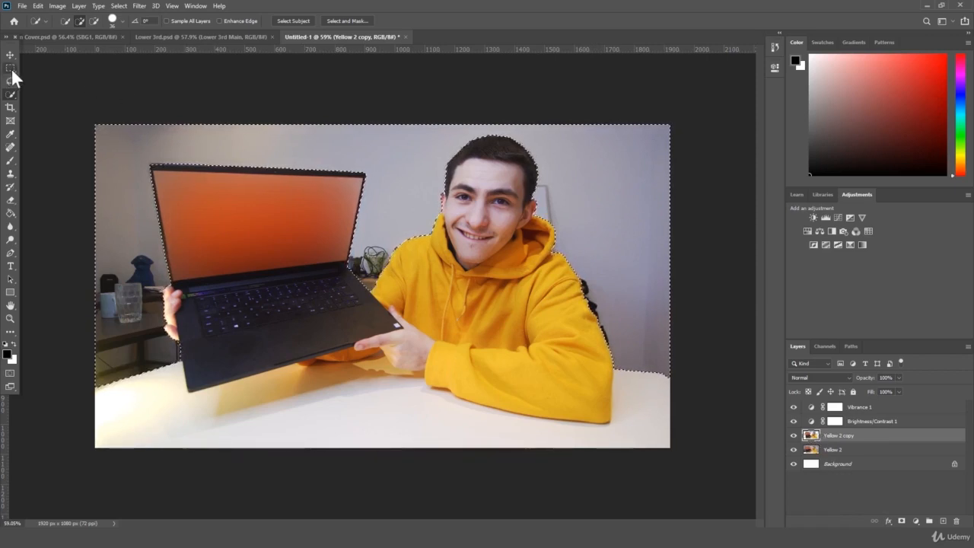
pyautogui.click(11, 68)
# Add a Vibrance adjustment layer directly above Yellow 2 and set its saturation to -100.
pyautogui.click(865, 450)
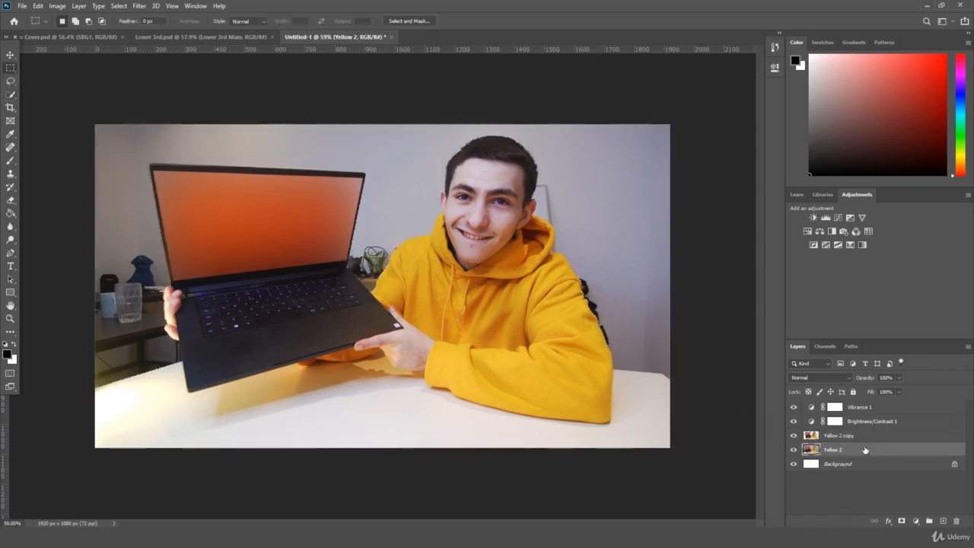
pyautogui.click(862, 216)
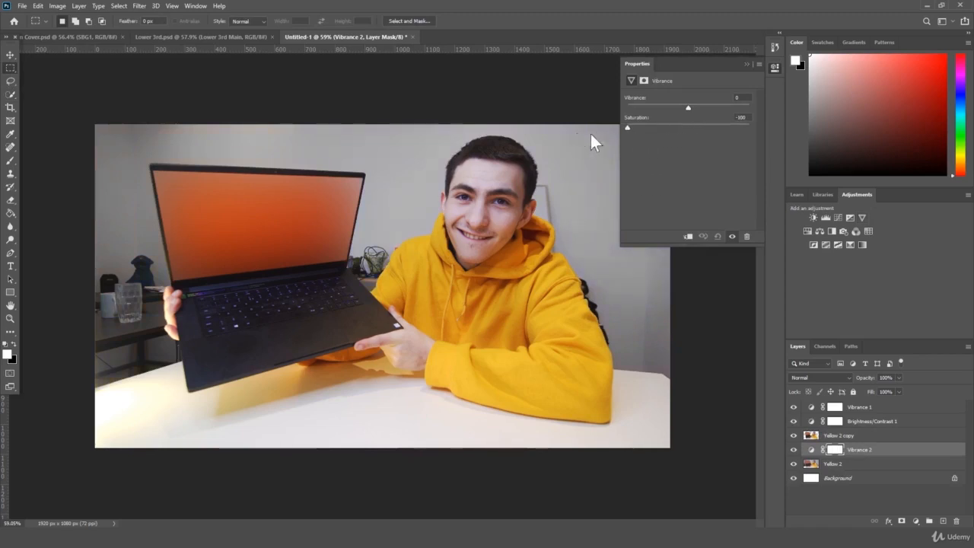
pyautogui.moveTo(626, 127); pyautogui.dragTo(411, 148)
pyautogui.click(9, 317)
pyautogui.scroll(-2, 149, 279)
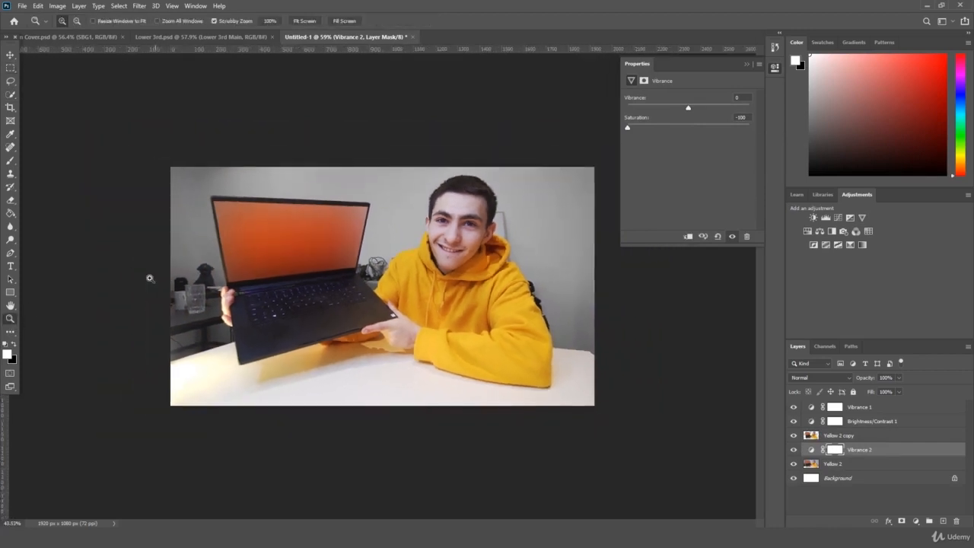
pyautogui.click(747, 64)
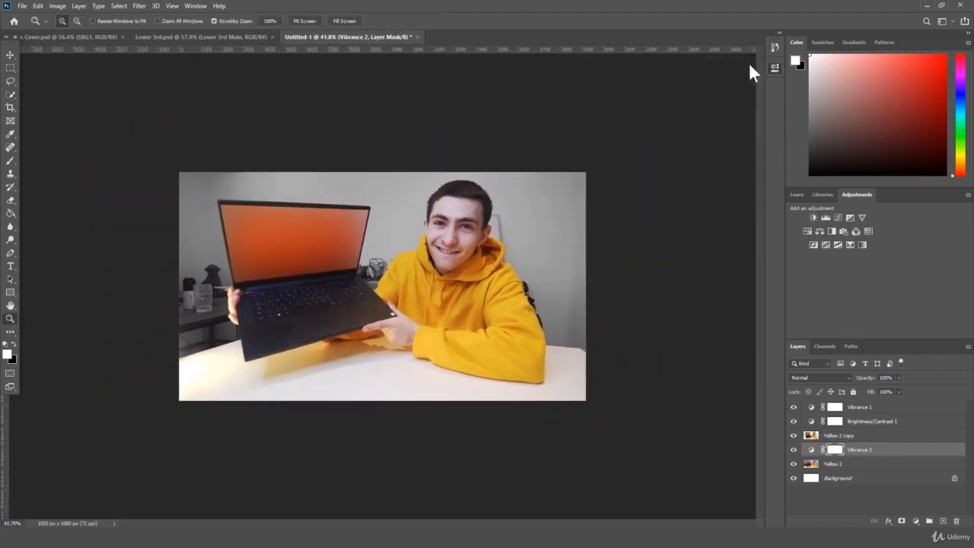
pyautogui.scroll(-1, 613, 149)
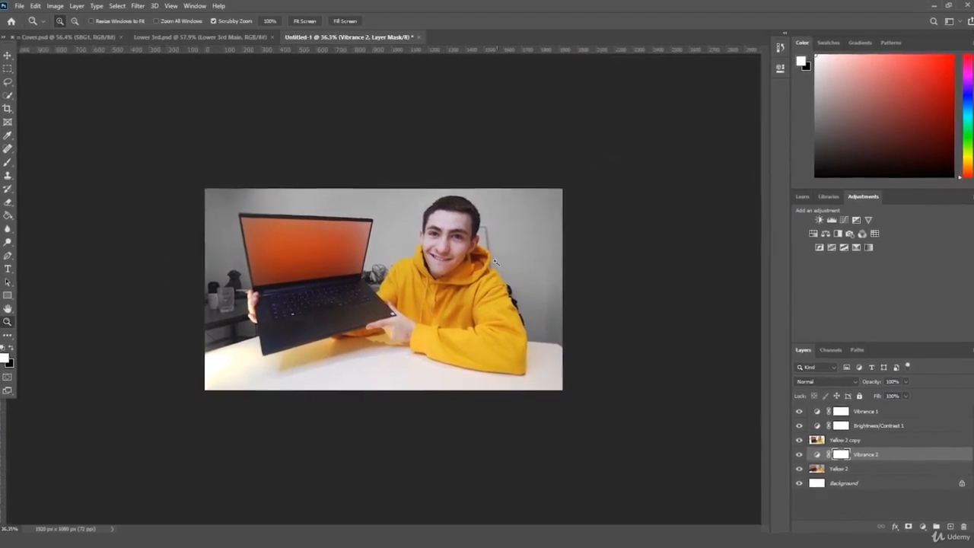
pyautogui.scroll(1, 304, 234)
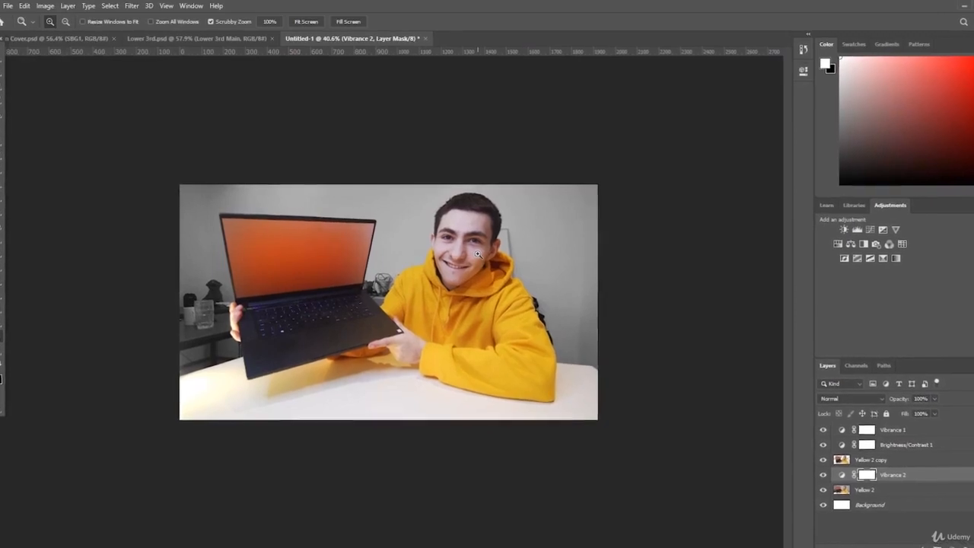
# Apply a Gaussian Blur with a 100-pixel radius to the Yellow 2 layer.
pyautogui.click(885, 498)
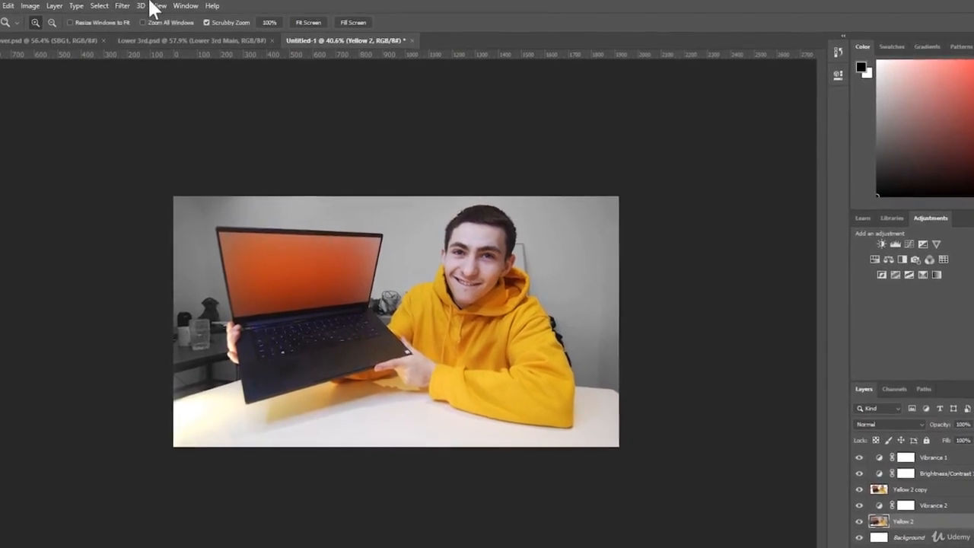
pyautogui.click(122, 5)
pyautogui.moveTo(210, 124)
pyautogui.click(303, 167)
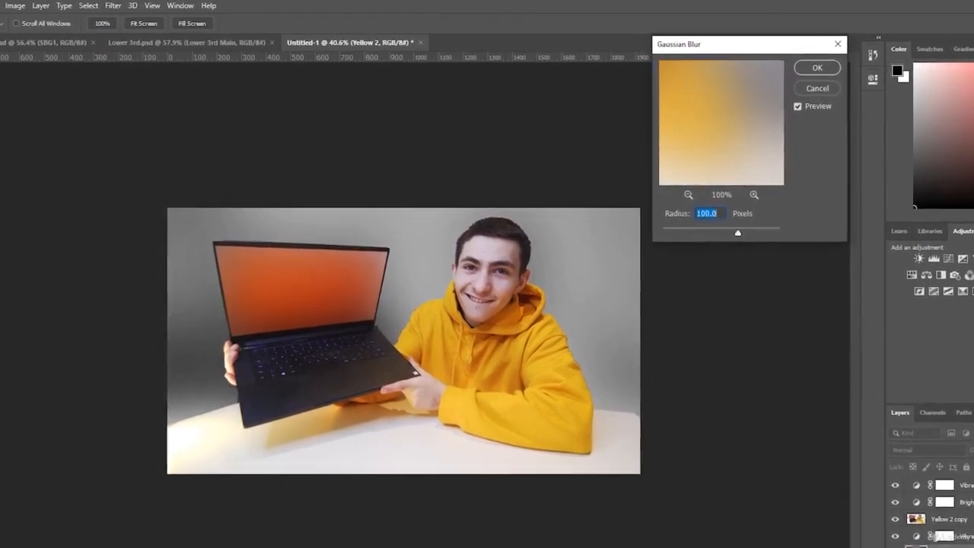
pyautogui.write('40')
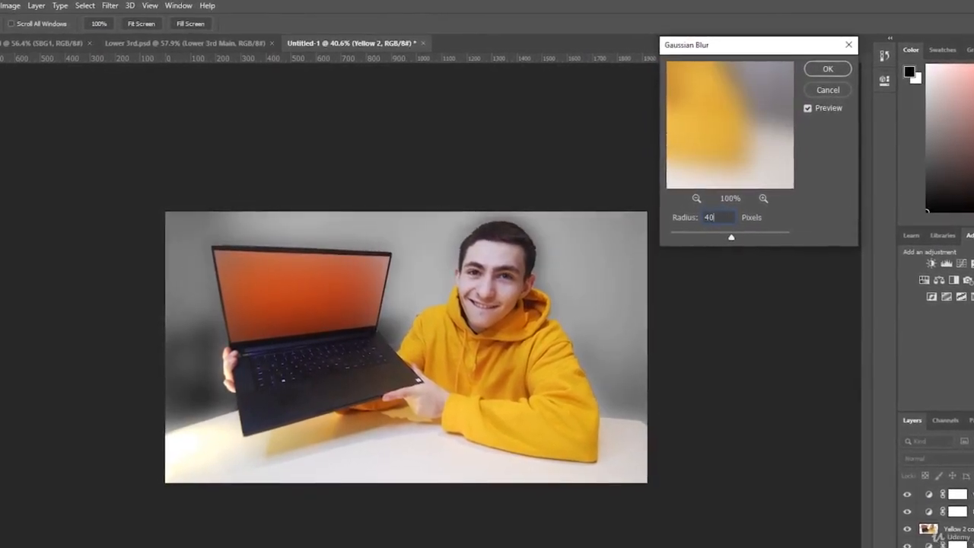
pyautogui.press('BackSpace')
pyautogui.press('BackSpace')
pyautogui.write('100')
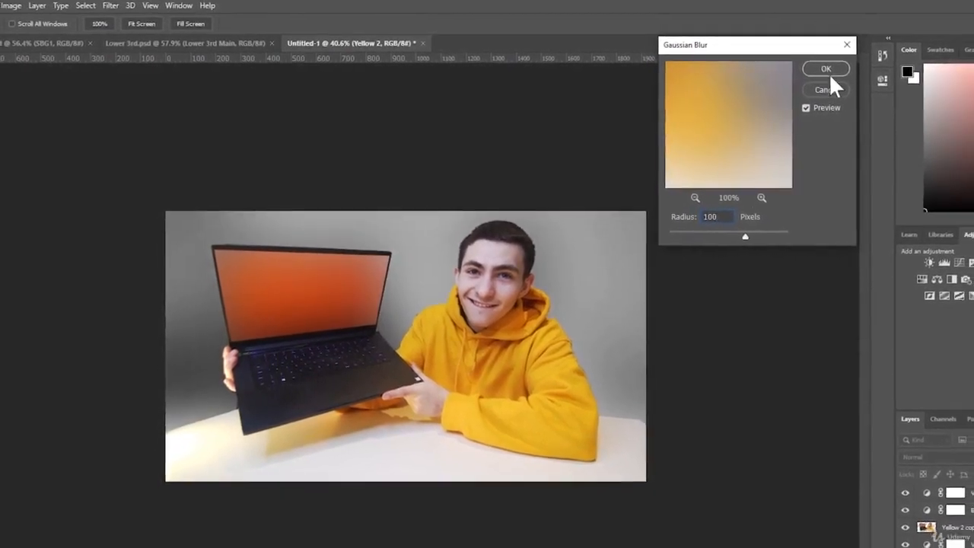
pyautogui.click(832, 69)
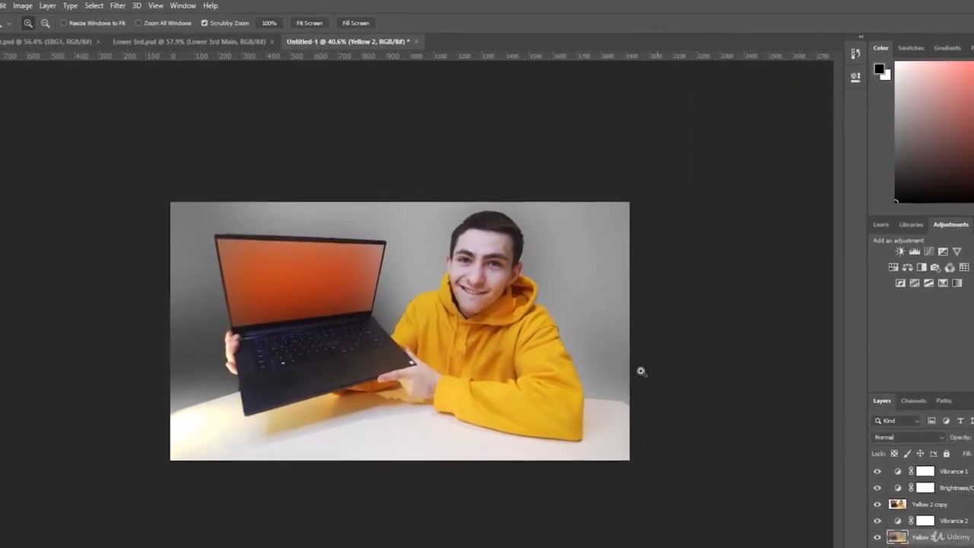
# Select the Yellow 2 copy layer and toggle its visibility off and on to inspect the blurred background beneath.
pyautogui.moveTo(674, 338)
pyautogui.mouseDown()
pyautogui.moveTo(659, 343)
pyautogui.moveTo(668, 344)
pyautogui.mouseUp()
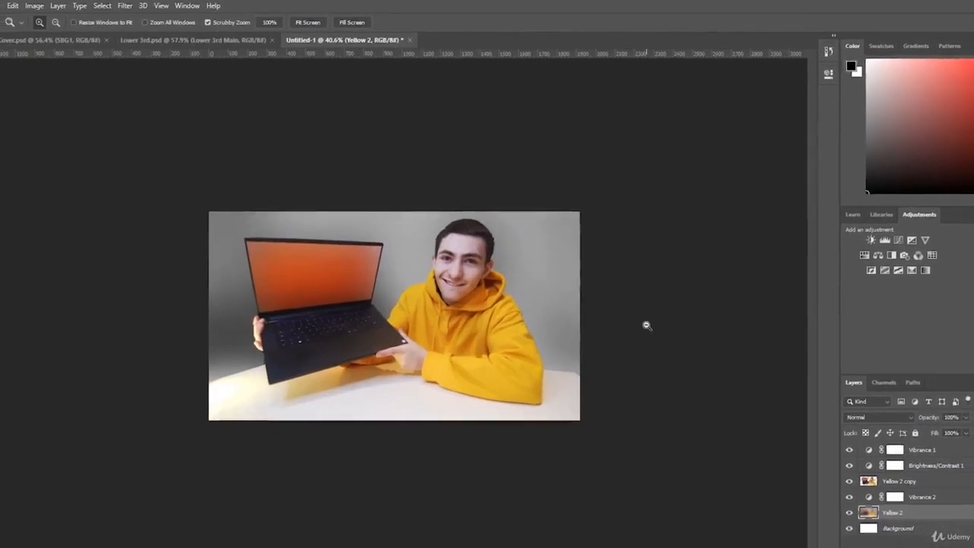
pyautogui.click(650, 329)
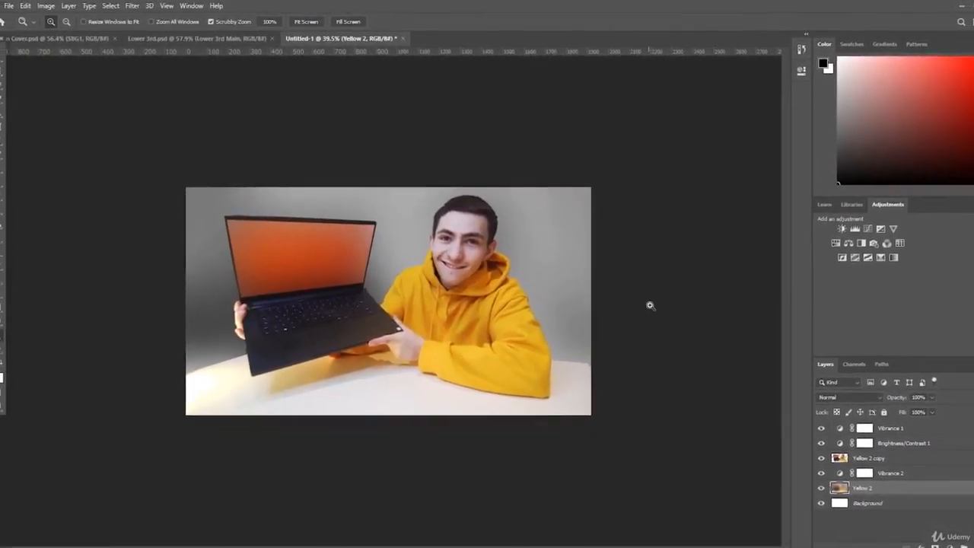
pyautogui.click(634, 289)
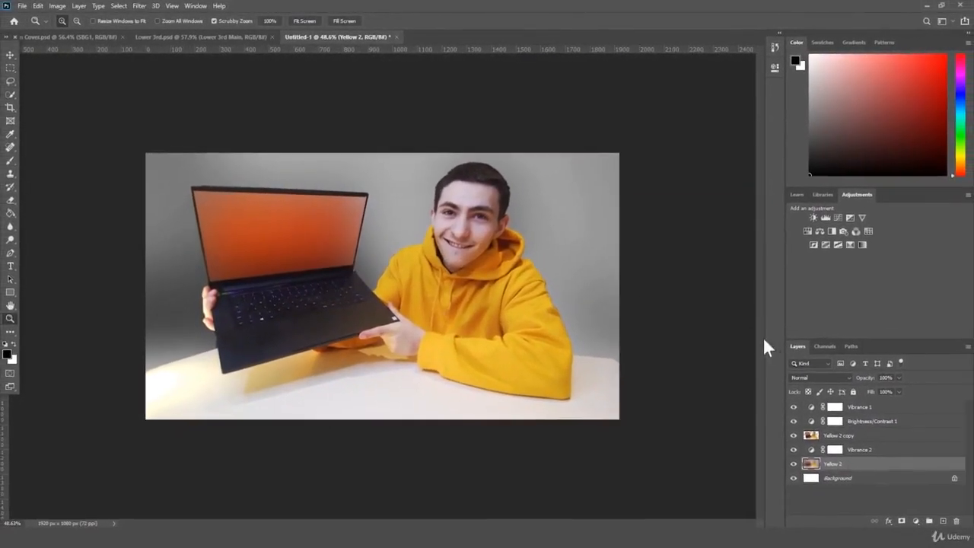
pyautogui.click(870, 439)
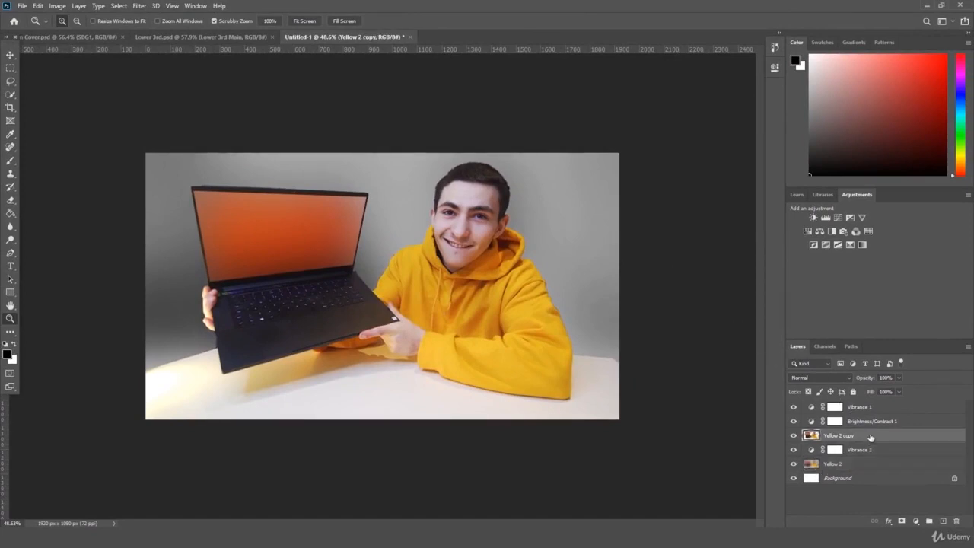
pyautogui.click(794, 435)
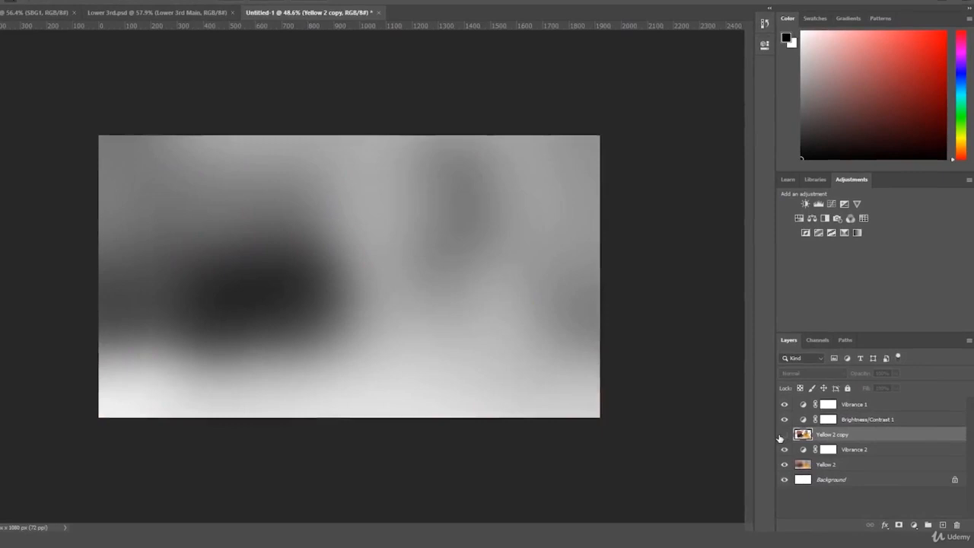
pyautogui.click(781, 436)
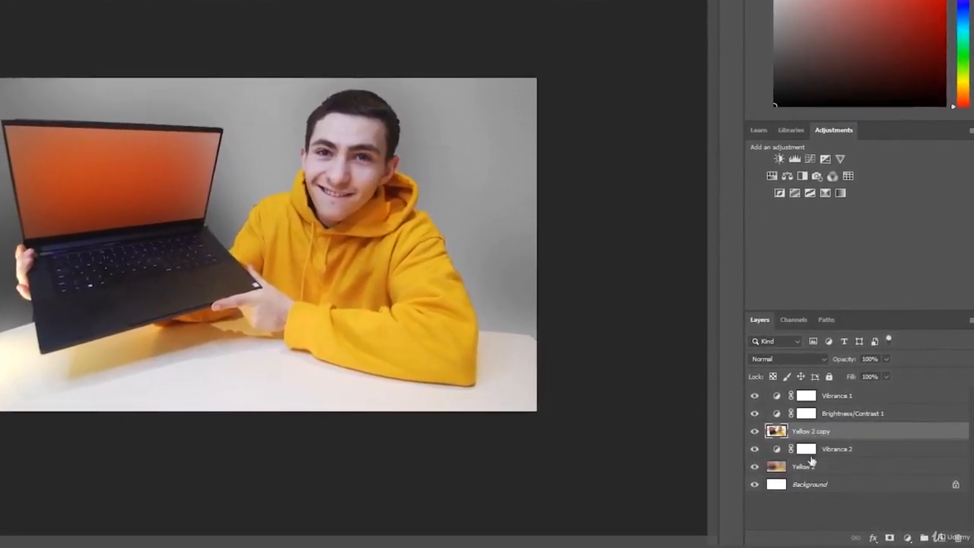
# Add a Drop Shadow to the Yellow 2 copy layer with a size of 43 px and opacity of about 40%.
pyautogui.click(873, 537)
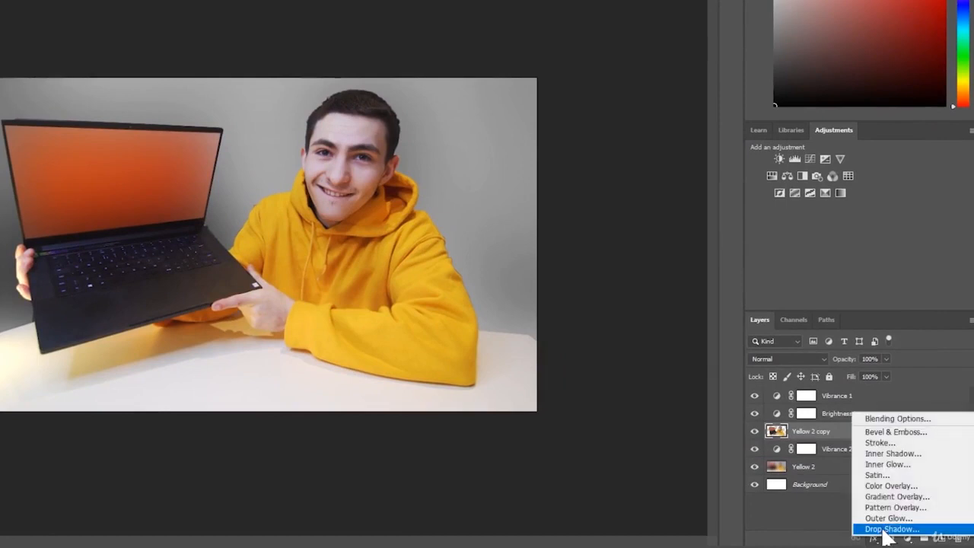
pyautogui.click(887, 529)
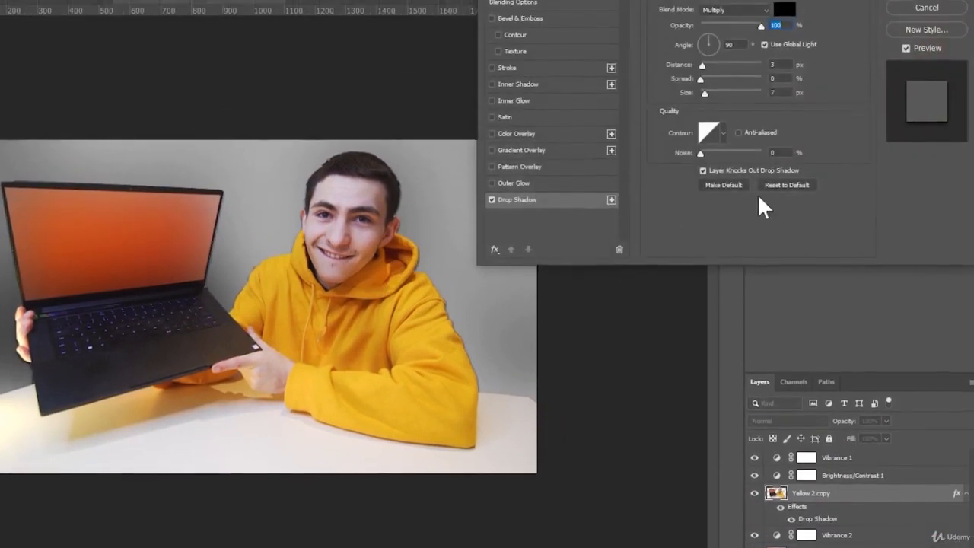
pyautogui.moveTo(704, 92); pyautogui.dragTo(716, 92)
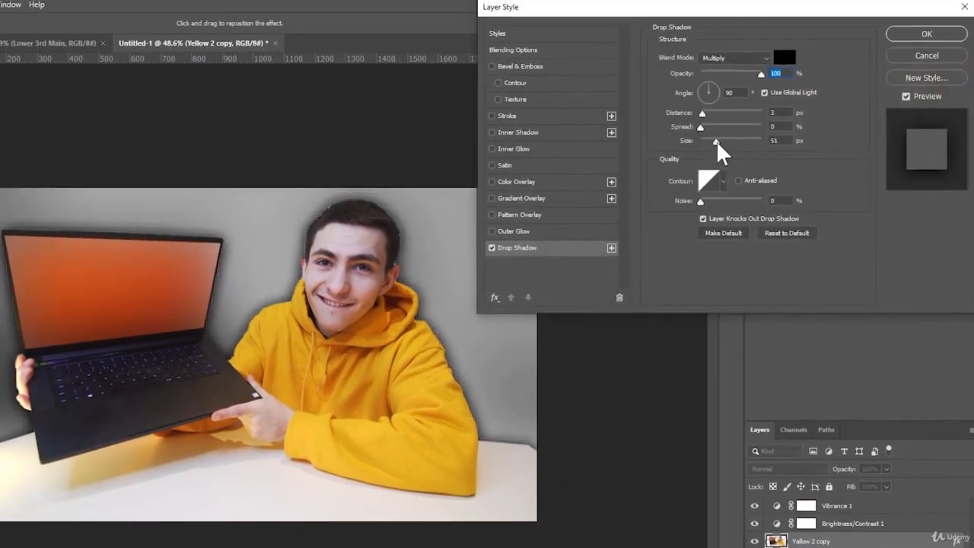
pyautogui.moveTo(716, 140); pyautogui.dragTo(717, 142)
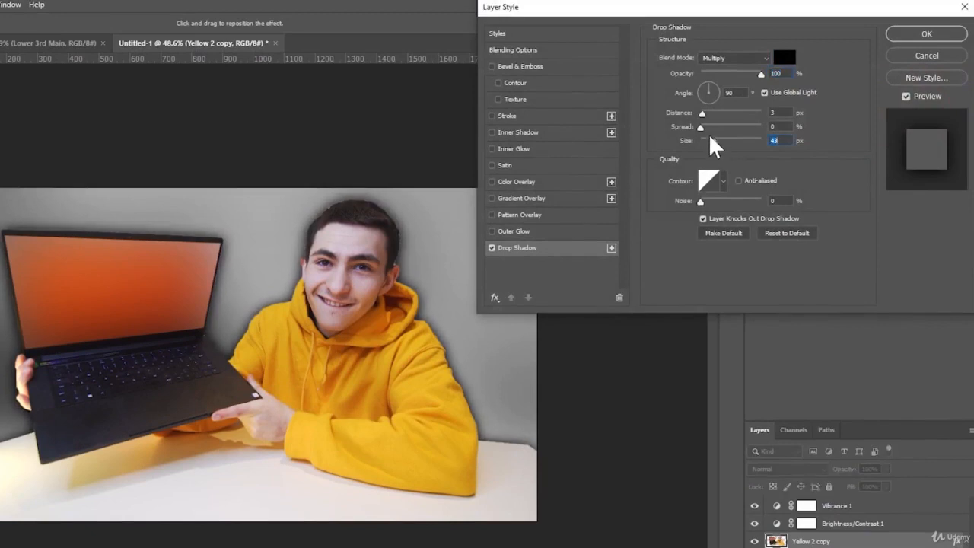
pyautogui.moveTo(753, 72); pyautogui.dragTo(724, 84)
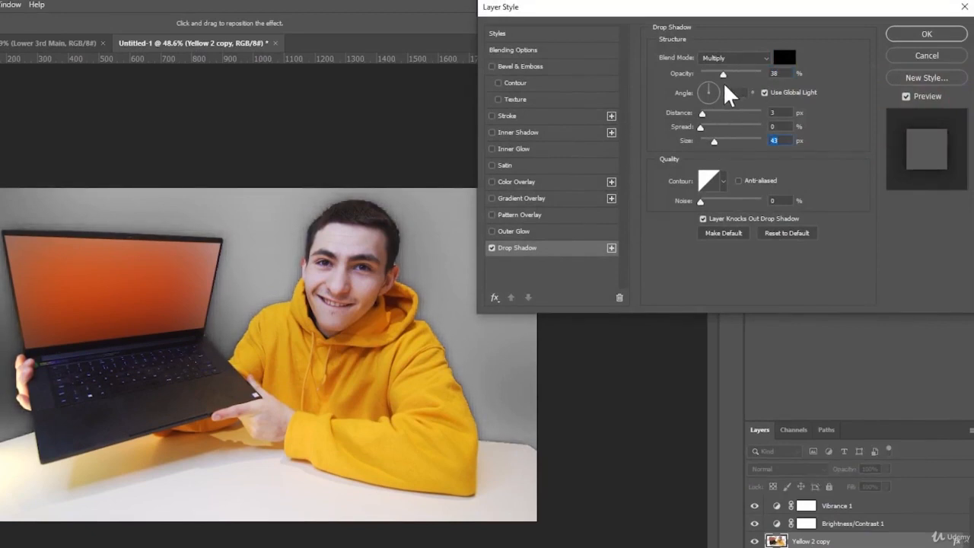
pyautogui.press('Return')
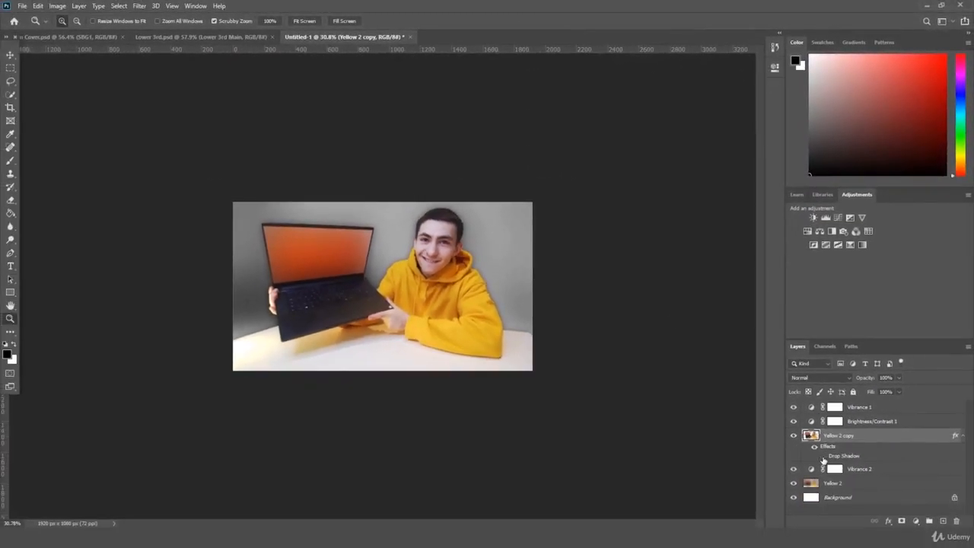
pyautogui.moveTo(597, 320); pyautogui.dragTo(611, 317)
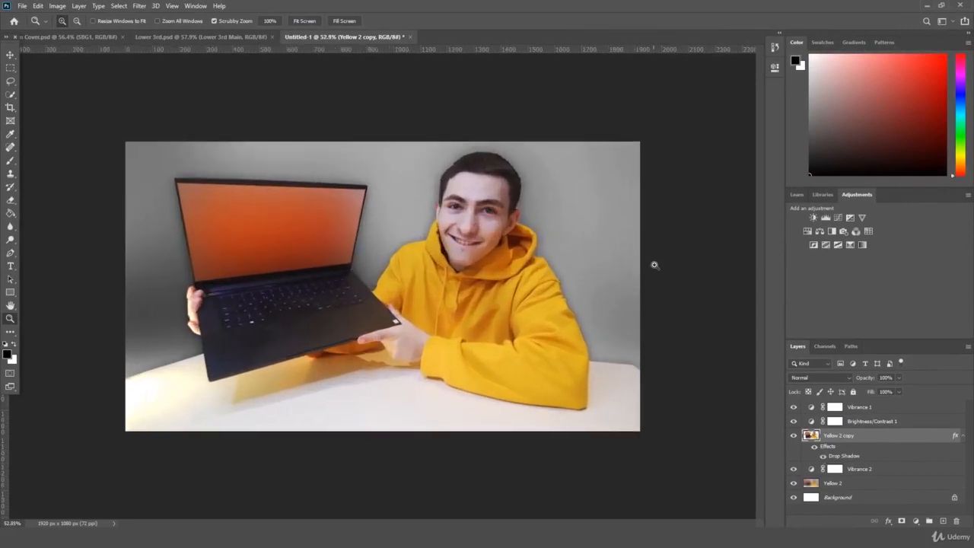
pyautogui.moveTo(626, 274); pyautogui.dragTo(627, 275)
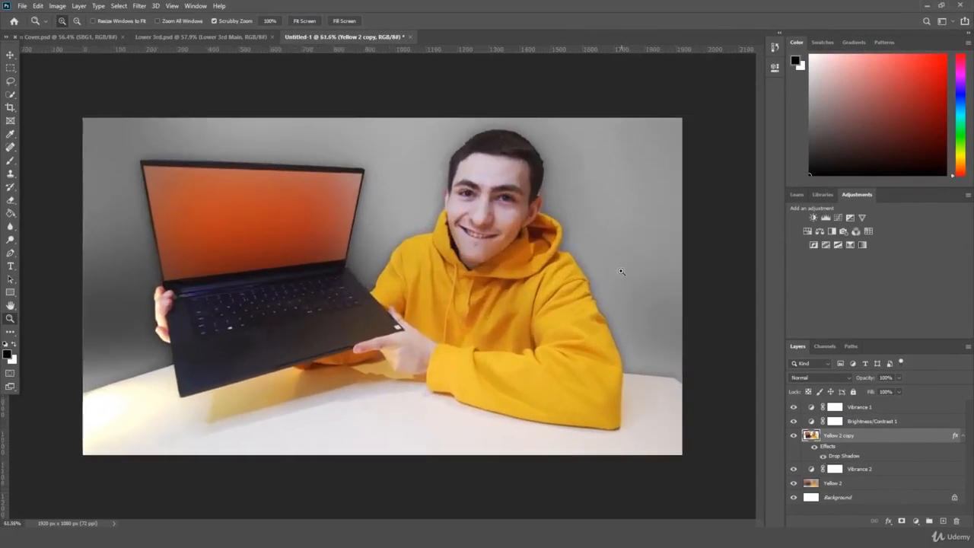
# Add a text layer reading "Place Holder" across the man's hoodie, above Yellow 2 copy.
pyautogui.click(10, 266)
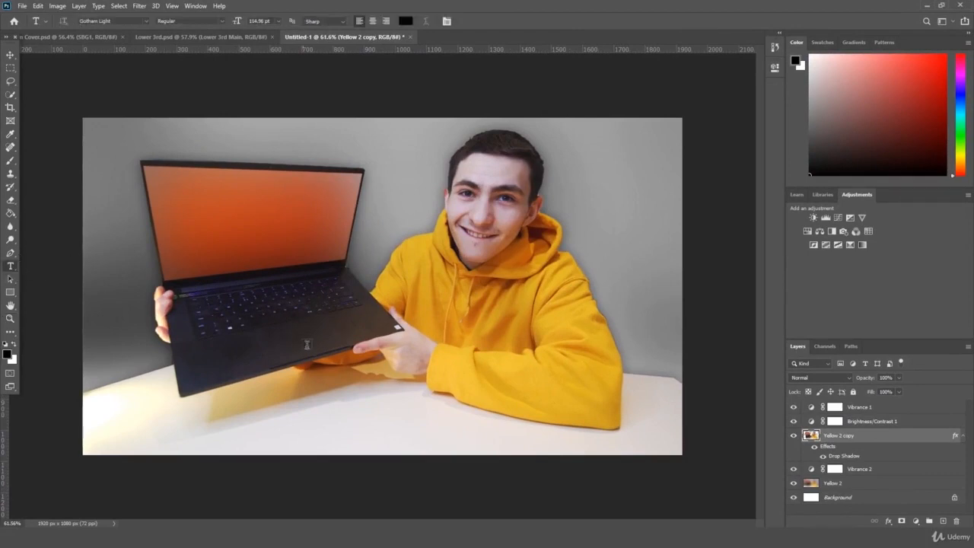
pyautogui.click(404, 312)
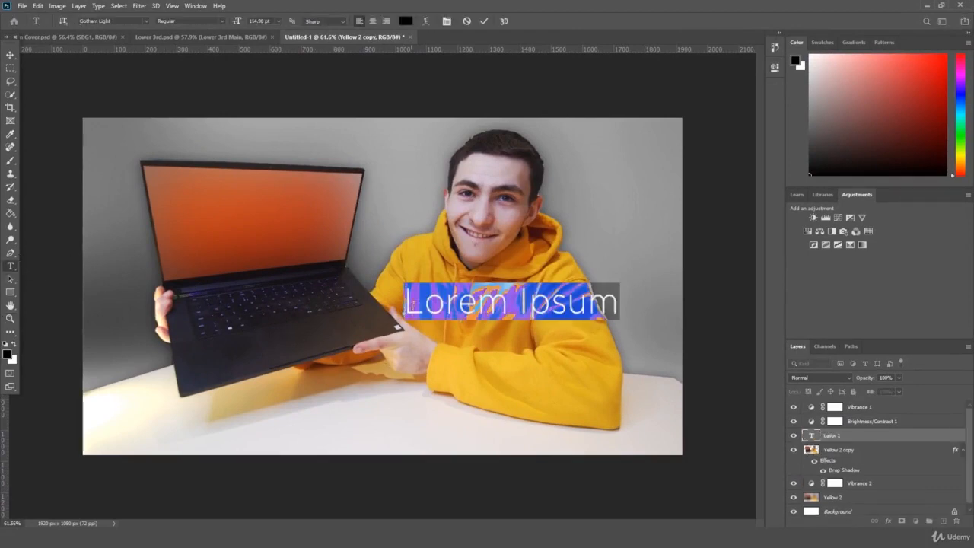
pyautogui.press('BackSpace')
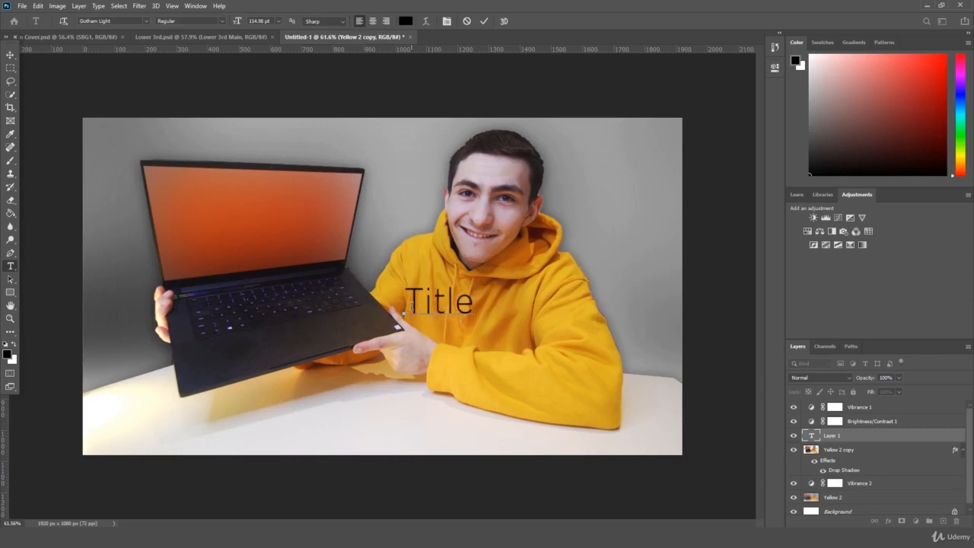
pyautogui.write('Title Holdwer')
pyautogui.hotkey('ctrl', 'a')
pyautogui.write('P')
pyautogui.hotkey('ctrl', 'a')
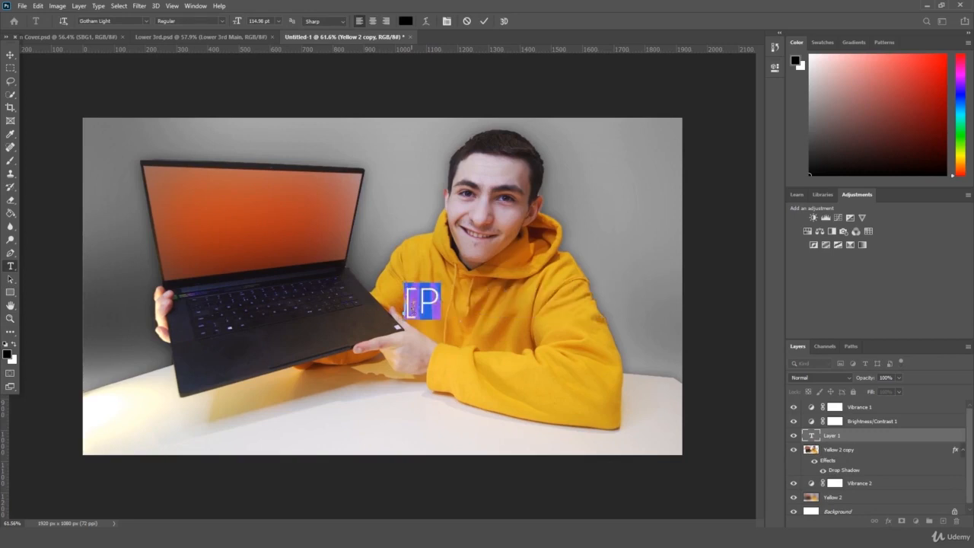
pyautogui.write('Place Holder')
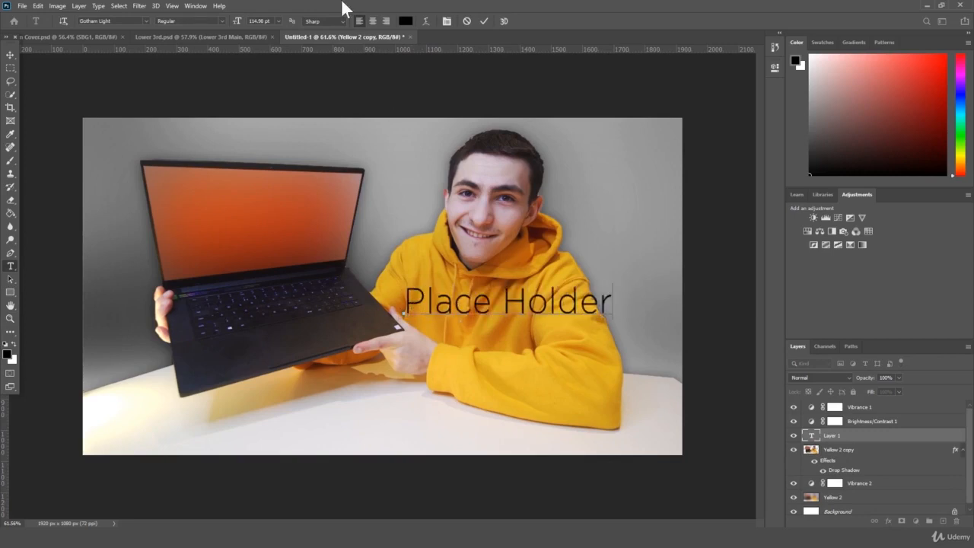
# Set the font of the "Place Holder" text to Gotham Black Regular.
pyautogui.hotkey('ctrl', 'a')
pyautogui.write('gotham')
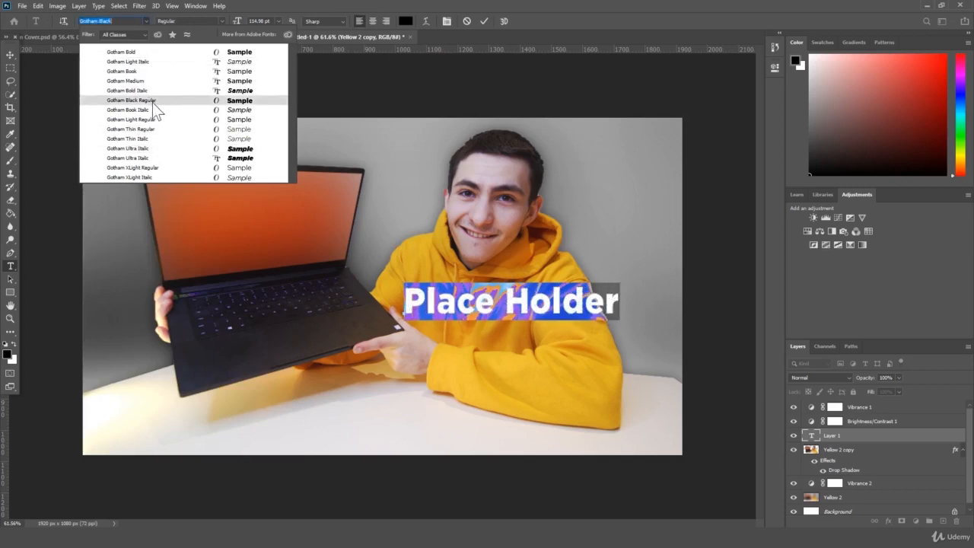
pyautogui.click(152, 100)
pyautogui.click(860, 438)
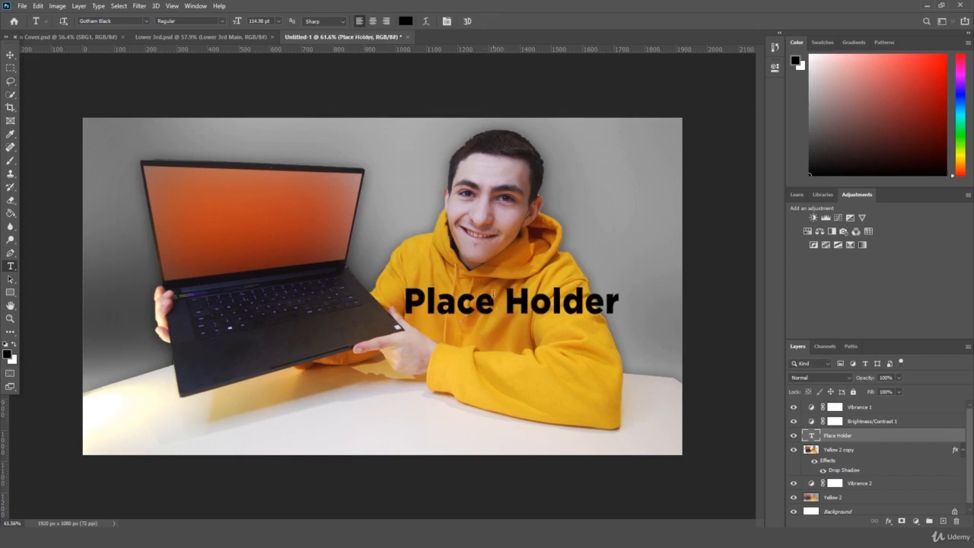
# Rewrite the text in capitals as "PLACE HOLDER" and shift it slightly left on the thumbnail.
pyautogui.tripleClick(541, 310)
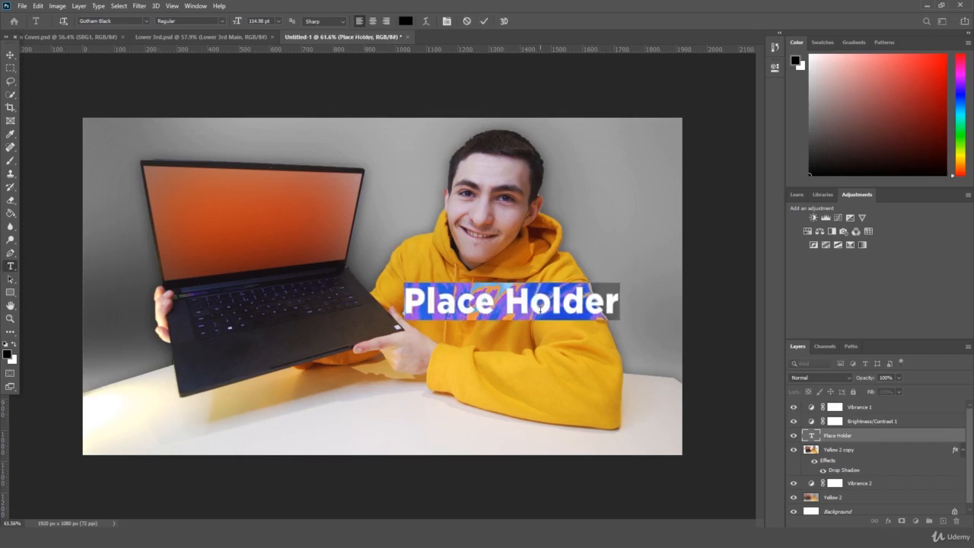
pyautogui.write('PLACE HOLDER')
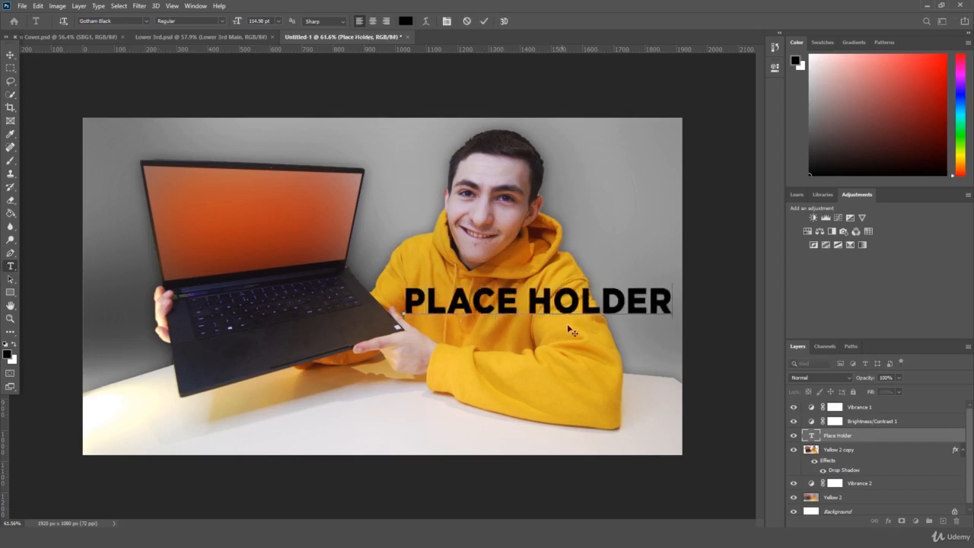
pyautogui.hotkey('ctrl', 'Return')
pyautogui.hotkey('ctrl', 't')
pyautogui.moveTo(636, 304); pyautogui.dragTo(623, 304)
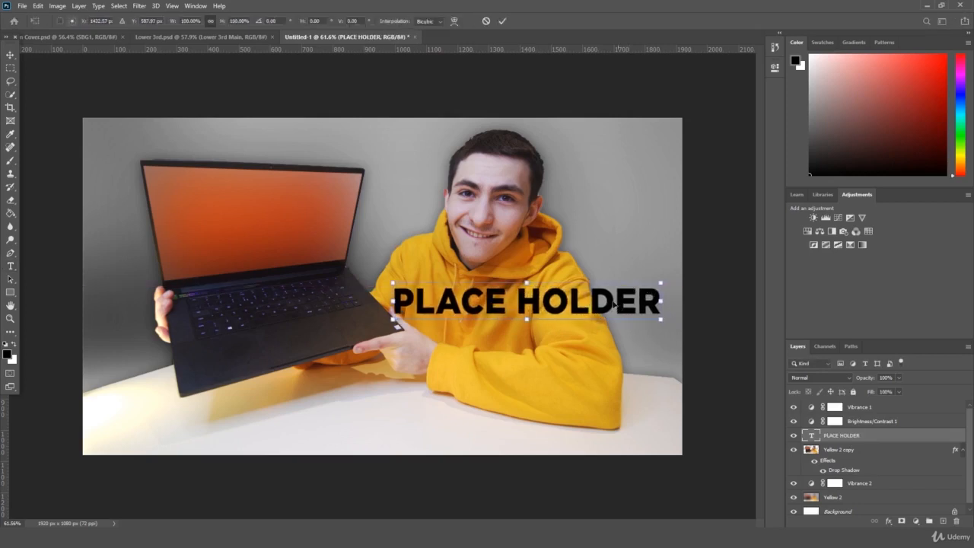
pyautogui.press('Return')
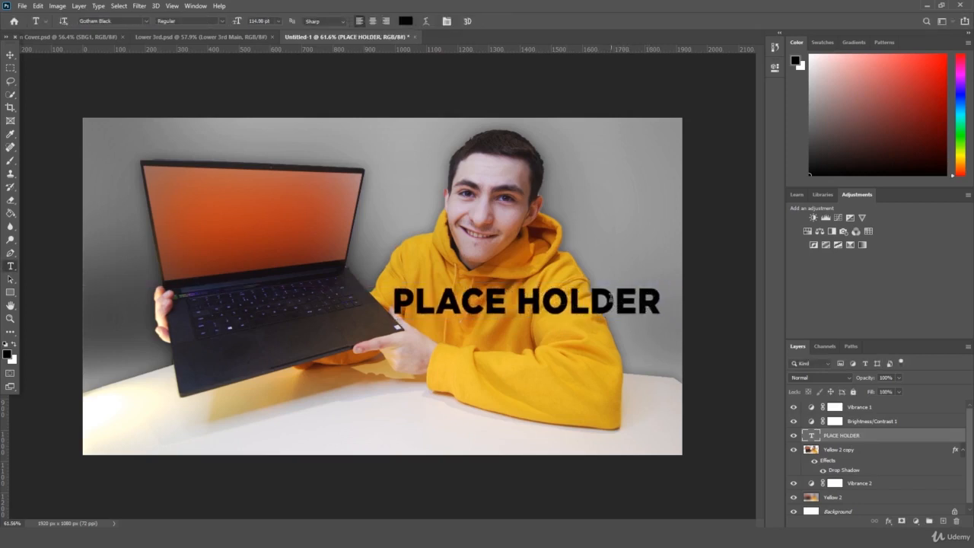
# Change the colour of the PLACE HOLDER text to white (ffffff).
pyautogui.tripleClick(630, 303)
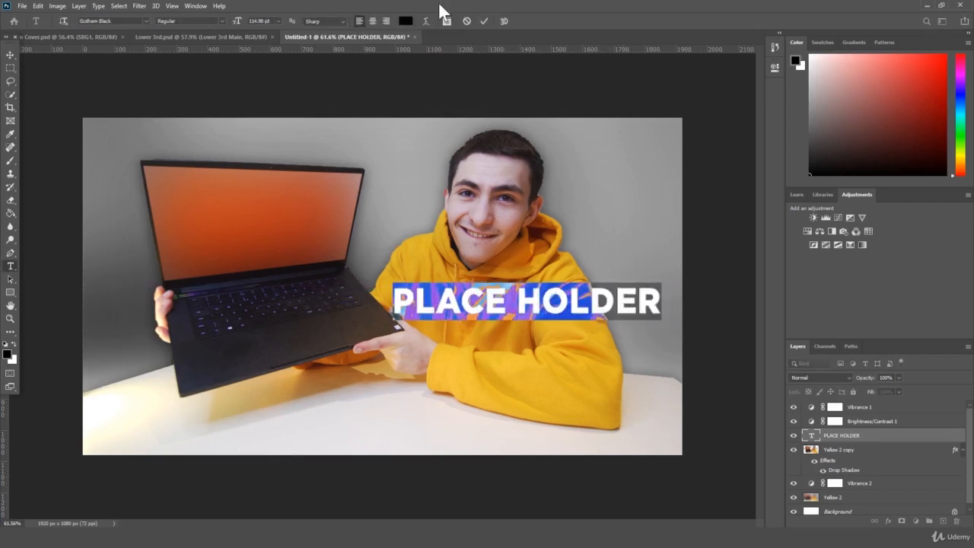
pyautogui.click(405, 21)
pyautogui.write('ffffff')
pyautogui.press('Return')
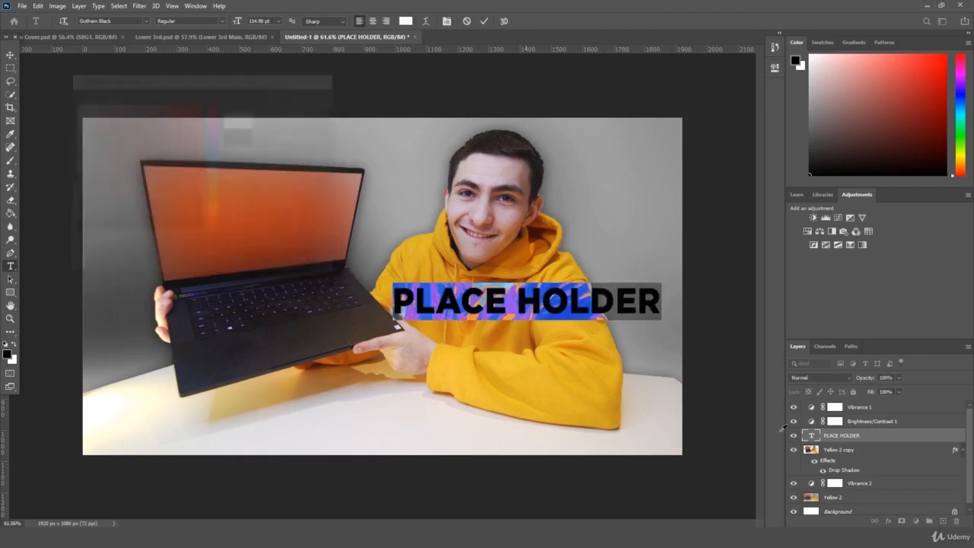
pyautogui.hotkey('ctrl', 'Return')
# Add a drop shadow at 100% opacity and a gradient overlay to the PLACE HOLDER text layer.
pyautogui.click(887, 521)
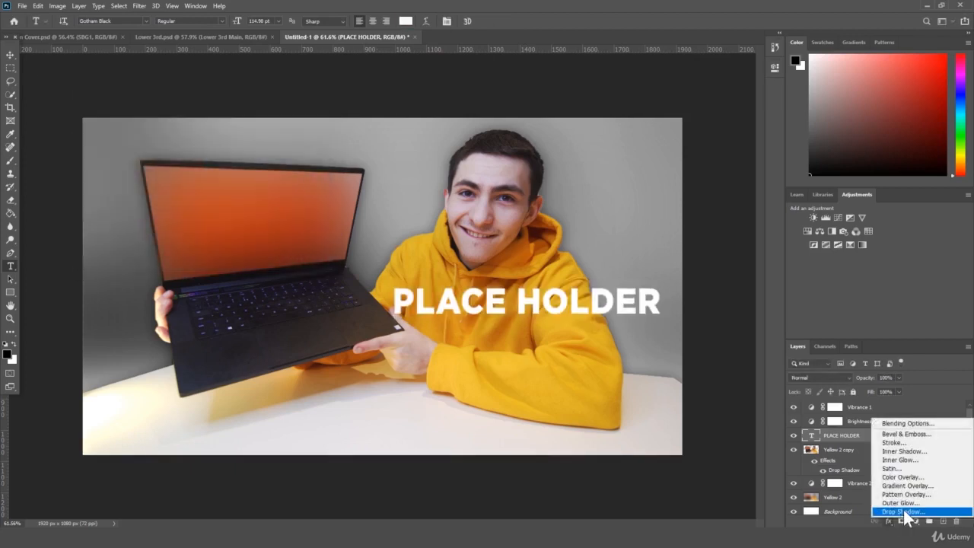
pyautogui.click(917, 512)
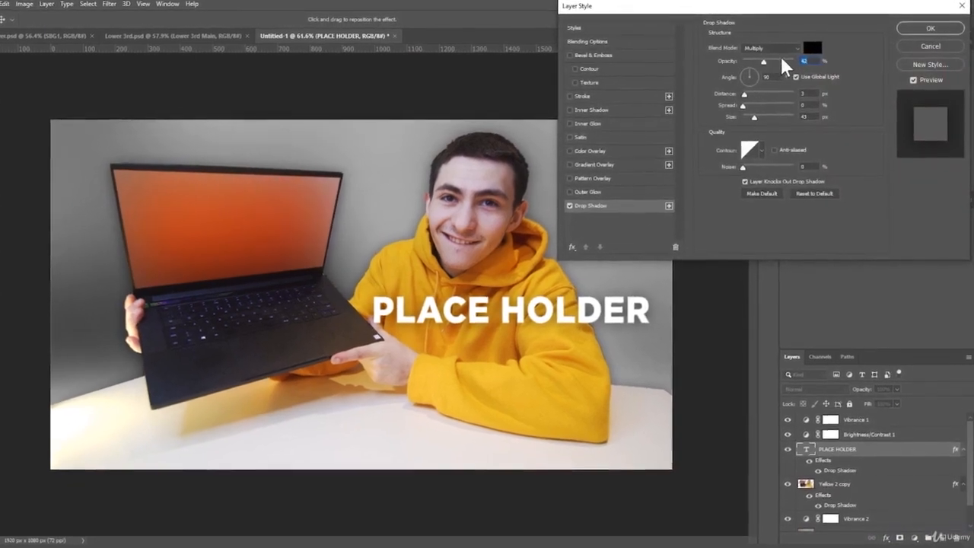
pyautogui.moveTo(772, 61); pyautogui.dragTo(816, 58)
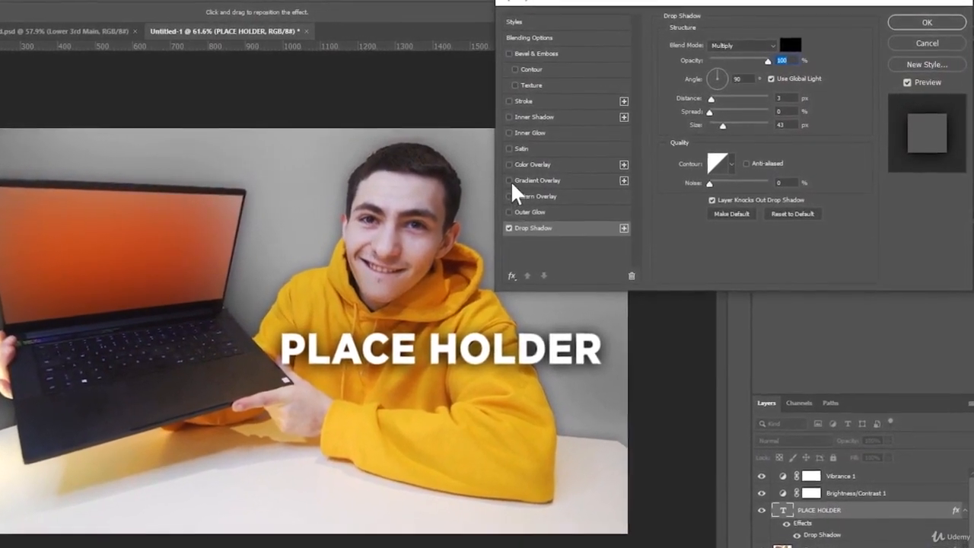
pyautogui.click(501, 182)
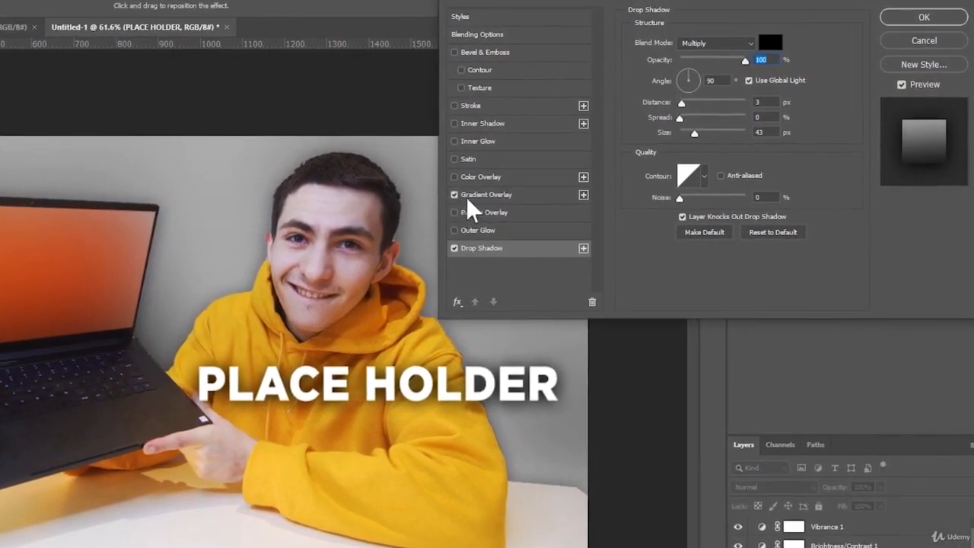
pyautogui.click(502, 190)
pyautogui.click(924, 17)
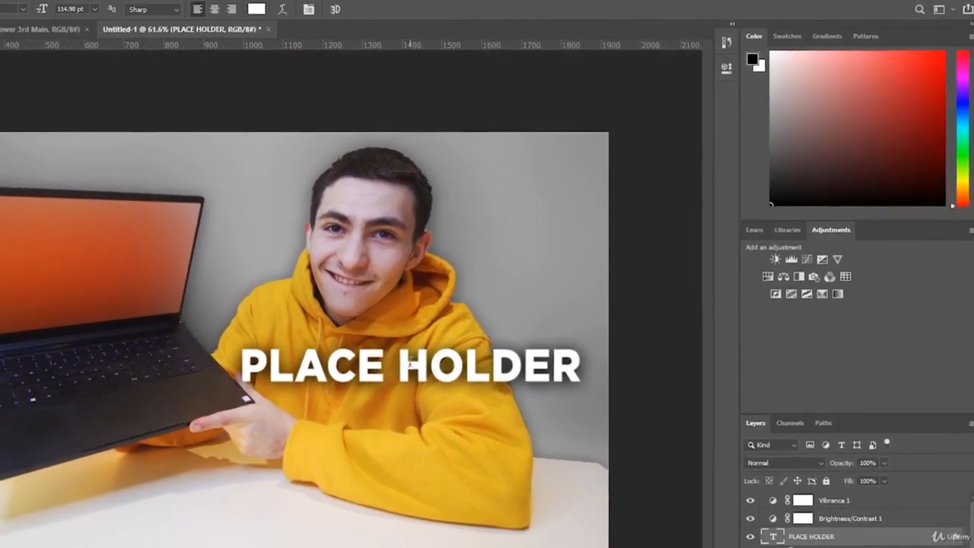
# Change the colour of the PLACE HOLDER text to golden yellow (e6b728).
pyautogui.doubleClick(378, 378)
pyautogui.click(289, 12)
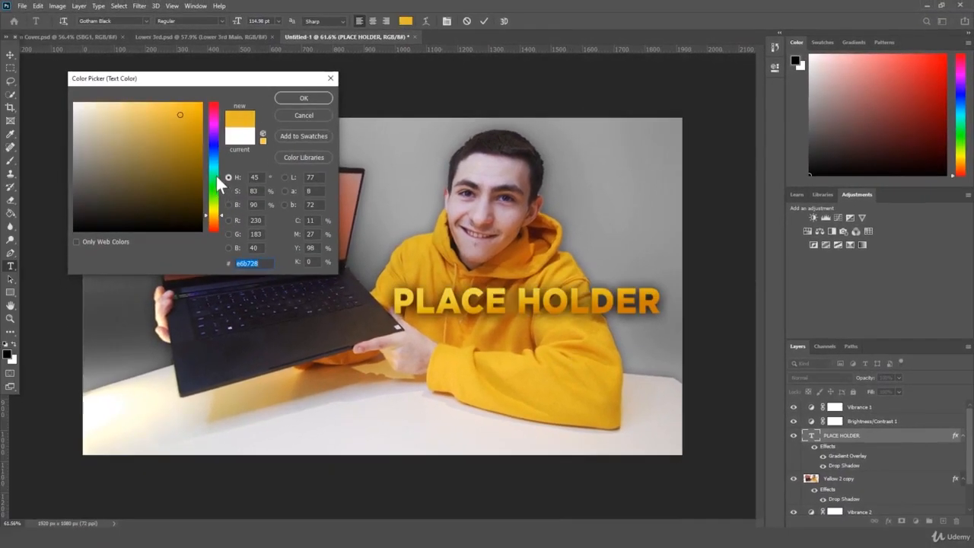
pyautogui.press('Return')
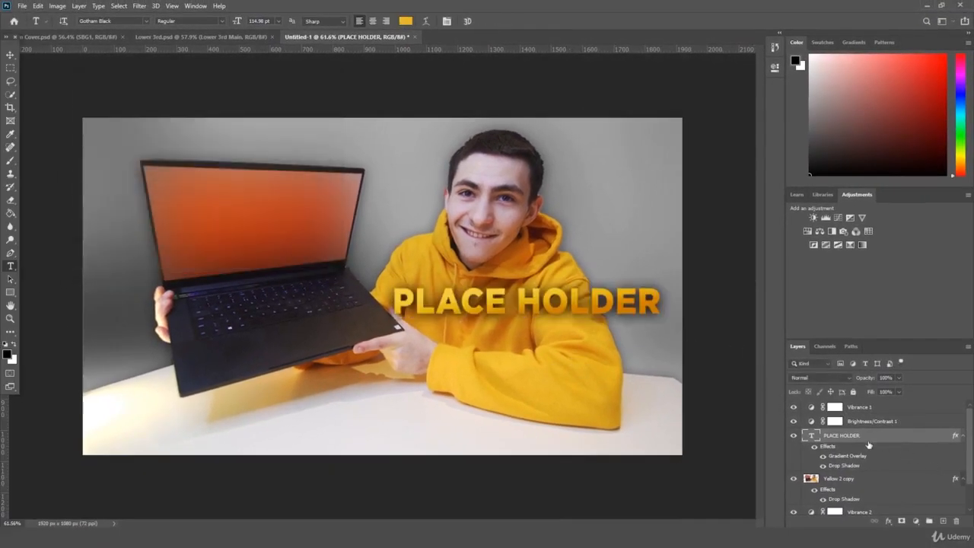
# Add an inner shadow to the PLACE HOLDER text with 29% opacity, a 120° angle and a 9 px size.
pyautogui.doubleClick(848, 456)
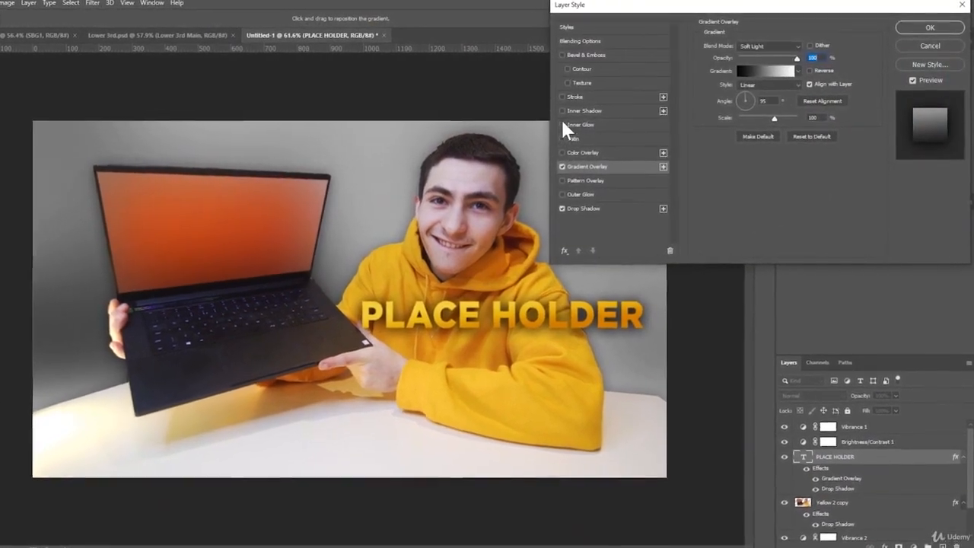
pyautogui.click(553, 111)
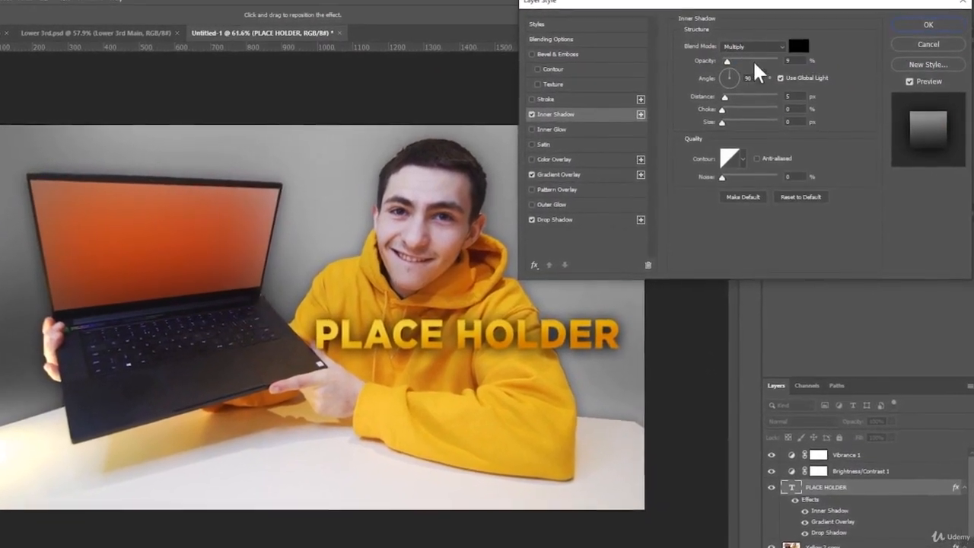
pyautogui.moveTo(752, 61); pyautogui.dragTo(753, 61)
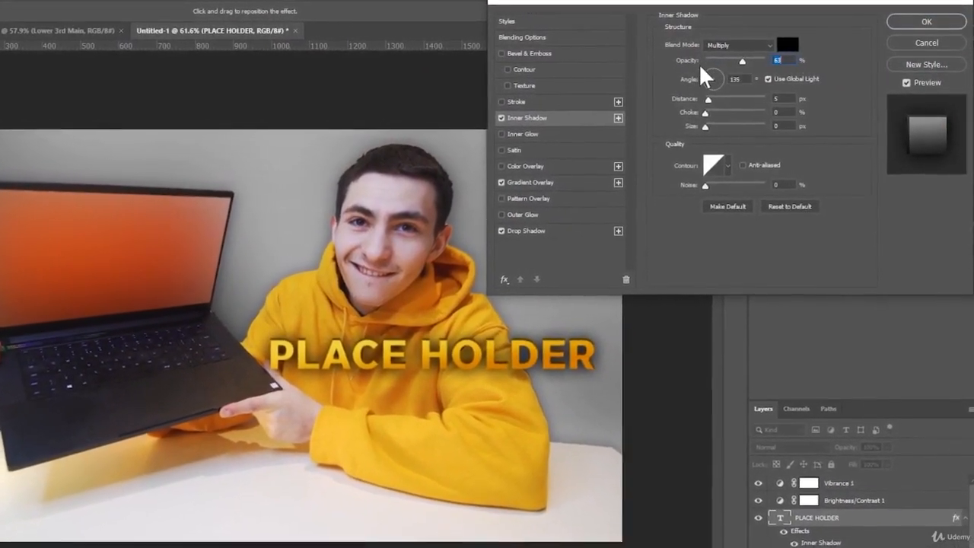
pyautogui.click(720, 72)
pyautogui.write('12')
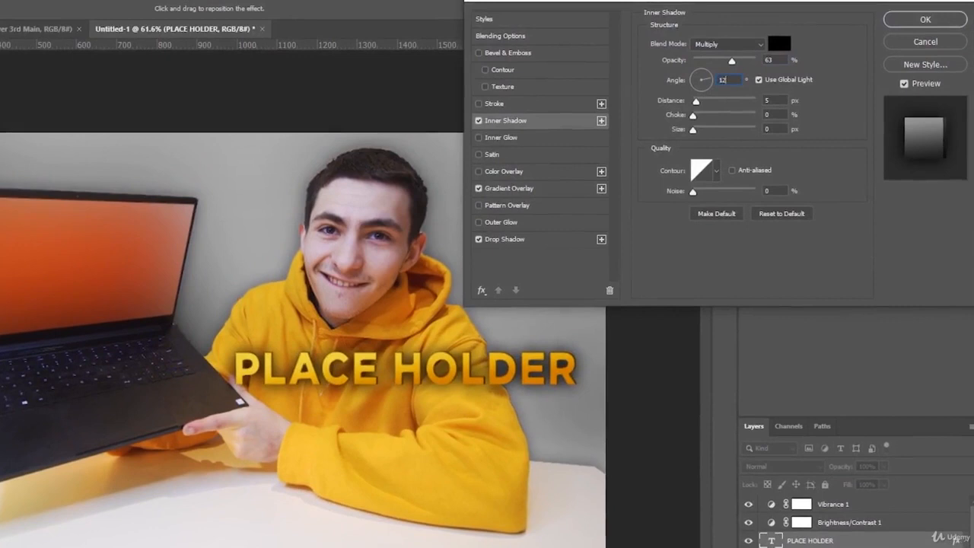
pyautogui.write('0')
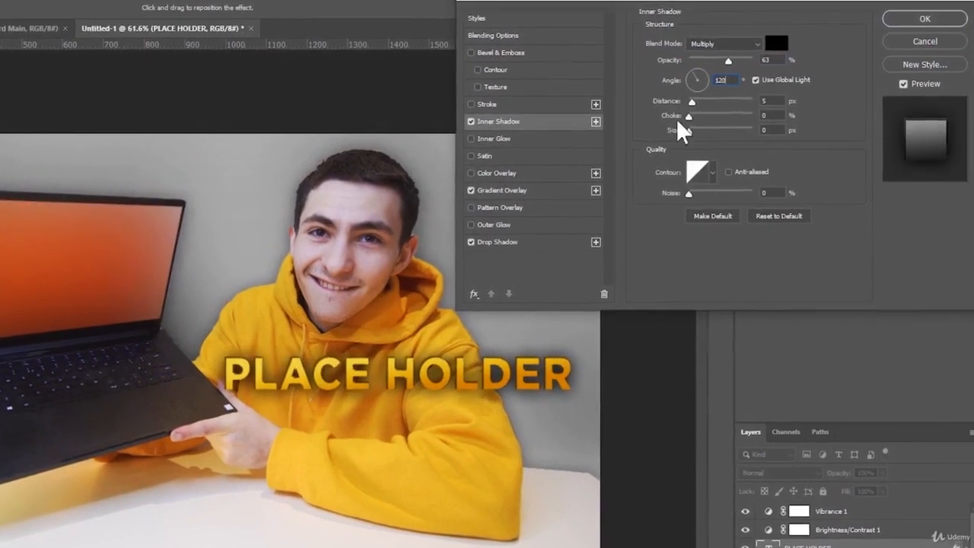
pyautogui.moveTo(693, 130)
pyautogui.mouseDown()
pyautogui.moveTo(705, 131)
pyautogui.moveTo(690, 132)
pyautogui.mouseUp()
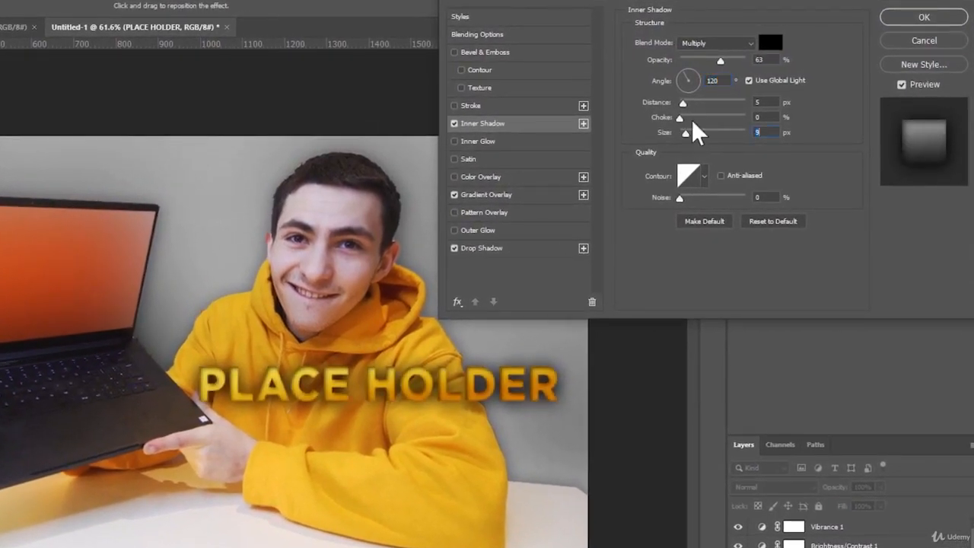
pyautogui.moveTo(721, 60); pyautogui.dragTo(698, 62)
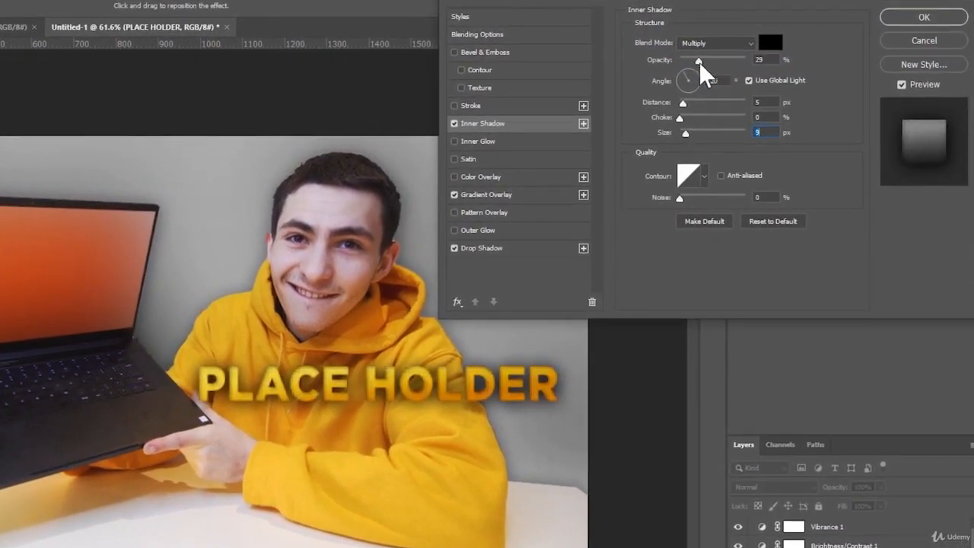
# Add a 6 px black (000000) outside stroke to the PLACE HOLDER text, trying white as the stroke colour first.
pyautogui.click(468, 106)
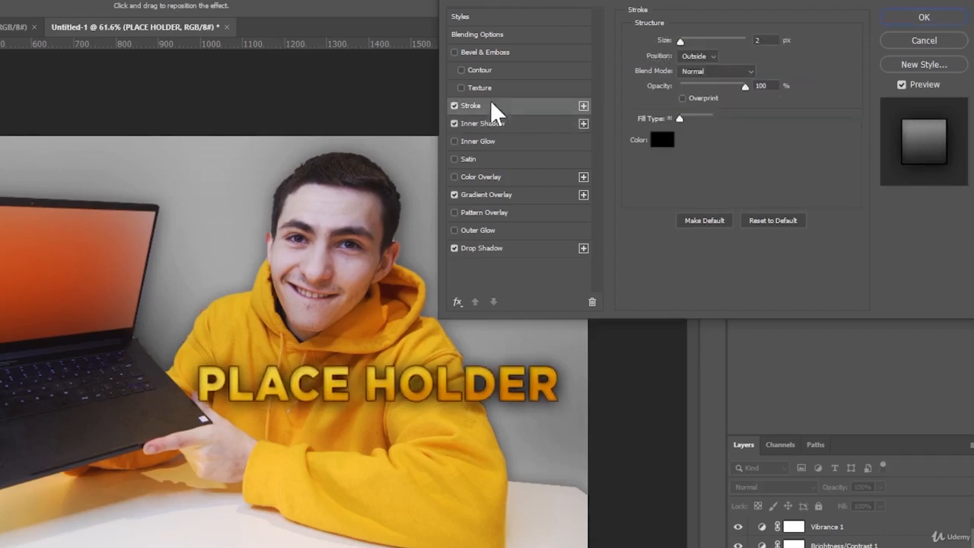
pyautogui.moveTo(684, 38); pyautogui.dragTo(682, 39)
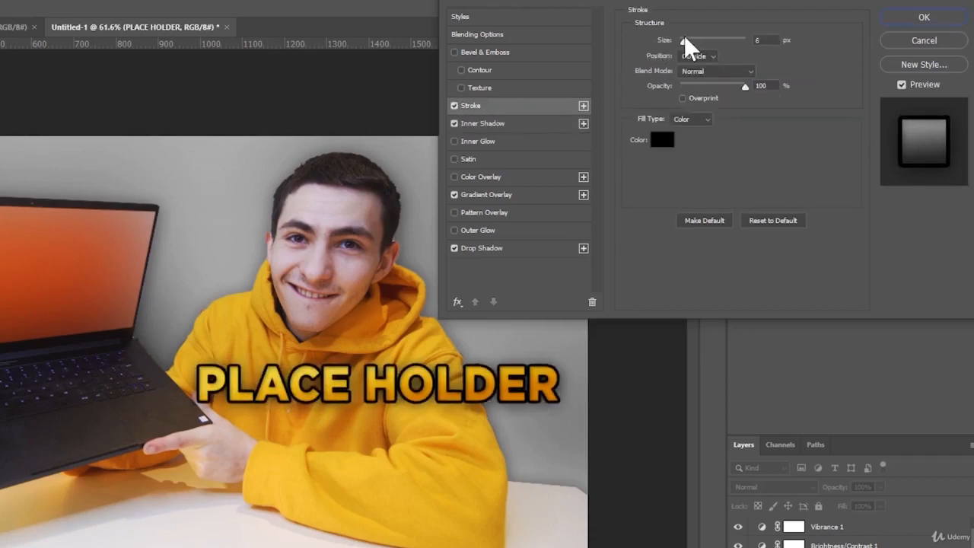
pyautogui.click(665, 143)
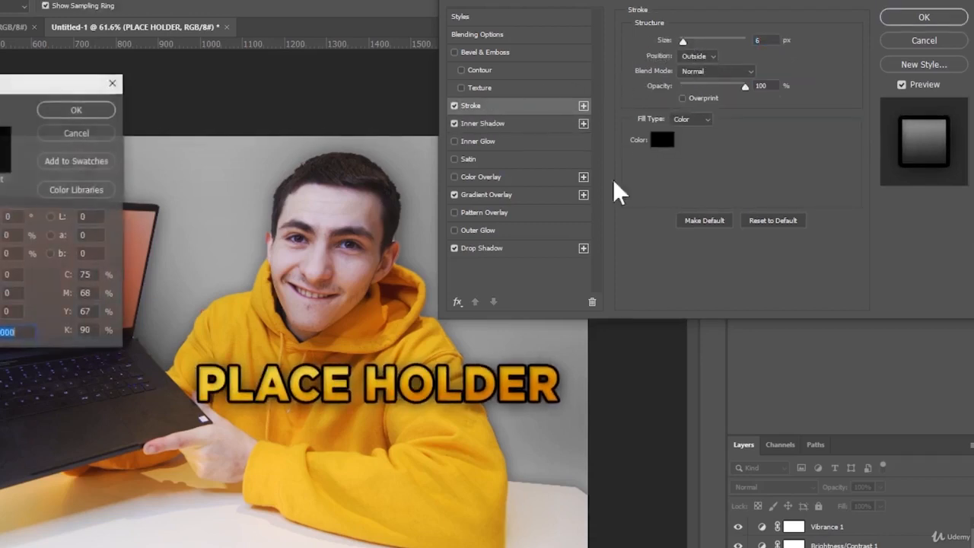
pyautogui.write('ffffff')
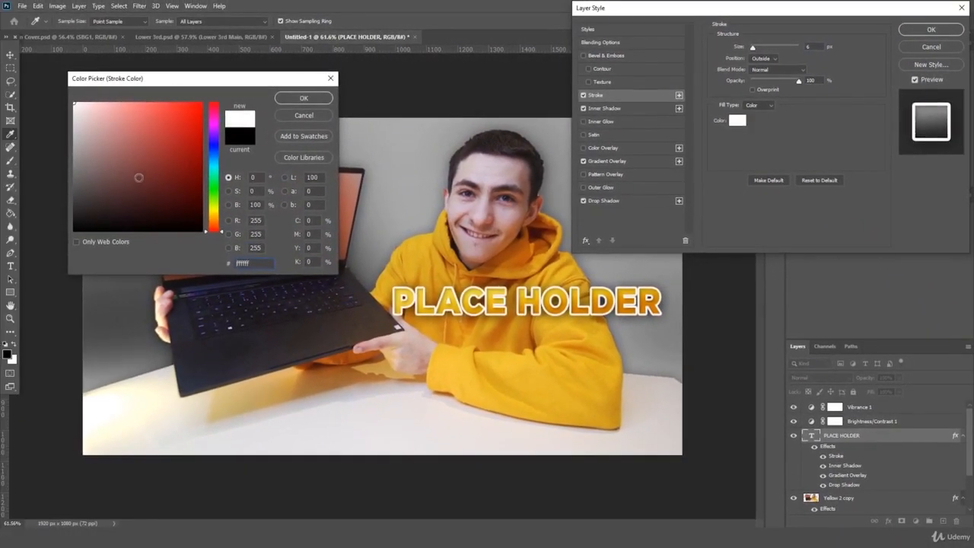
pyautogui.moveTo(139, 178); pyautogui.dragTo(31, 246)
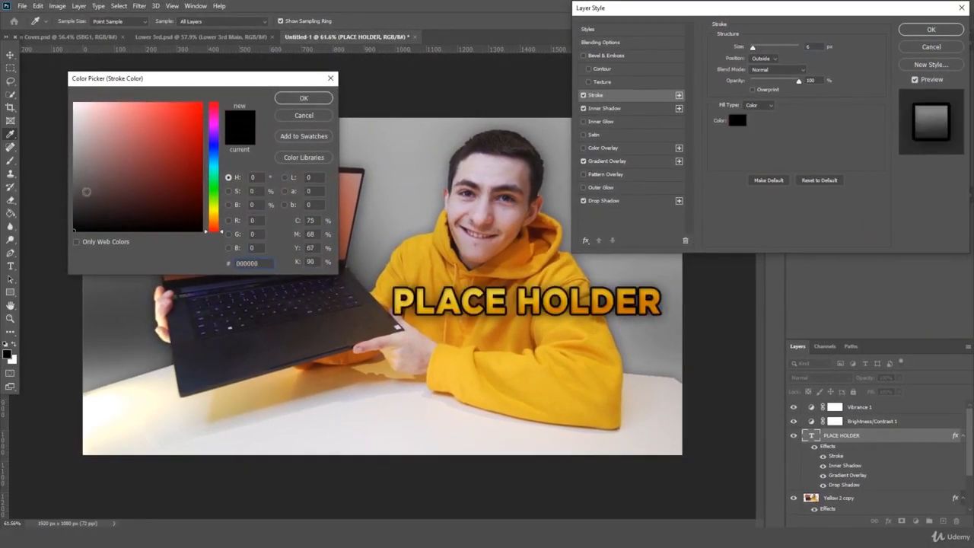
pyautogui.press('Return')
# Set the text's drop shadow to 13 px distance and 28% spread, and apply the layer style.
pyautogui.click(608, 201)
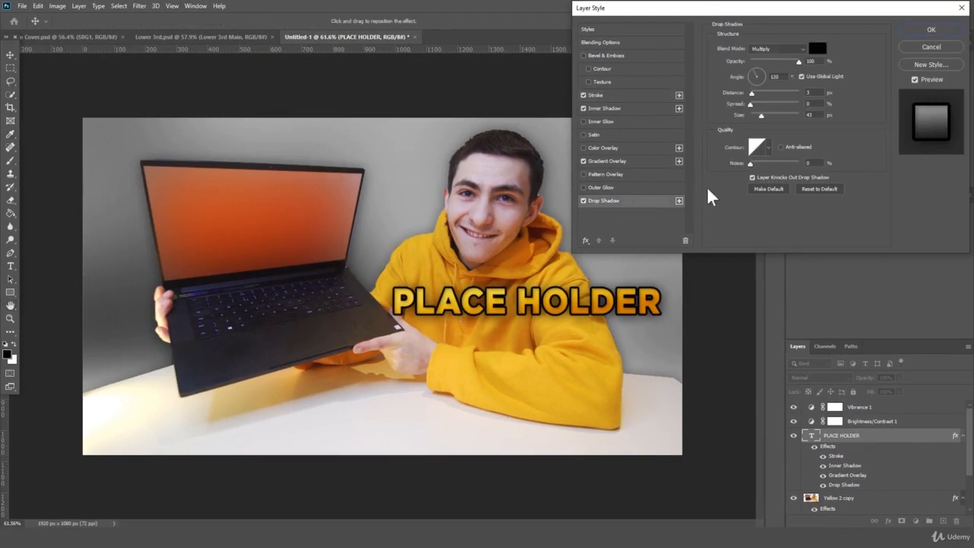
pyautogui.moveTo(760, 105); pyautogui.dragTo(757, 94)
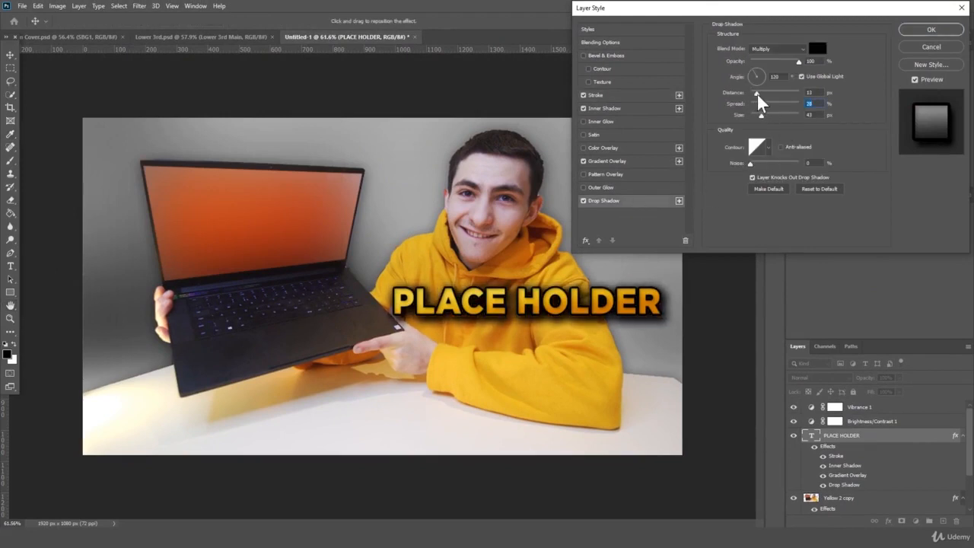
pyautogui.press('Return')
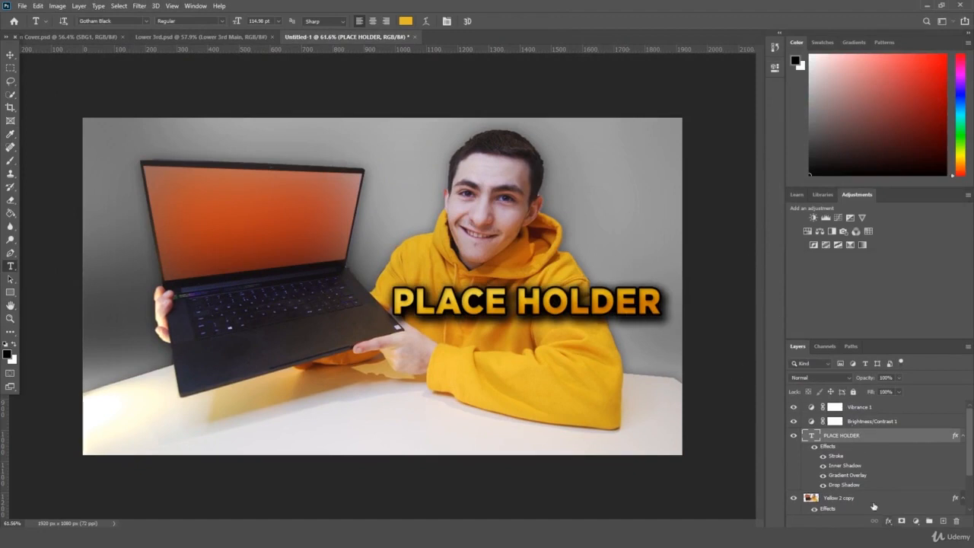
# Enlarge the PLACE HOLDER text to 125.07 pt and move it onto the upper part of the laptop screen.
pyautogui.hotkey('ctrl', 't')
pyautogui.moveTo(661, 284); pyautogui.dragTo(428, 193)
pyautogui.moveTo(162, 172); pyautogui.dragTo(147, 166)
pyautogui.hotkey('ctrl', 'z')
pyautogui.press('Return')
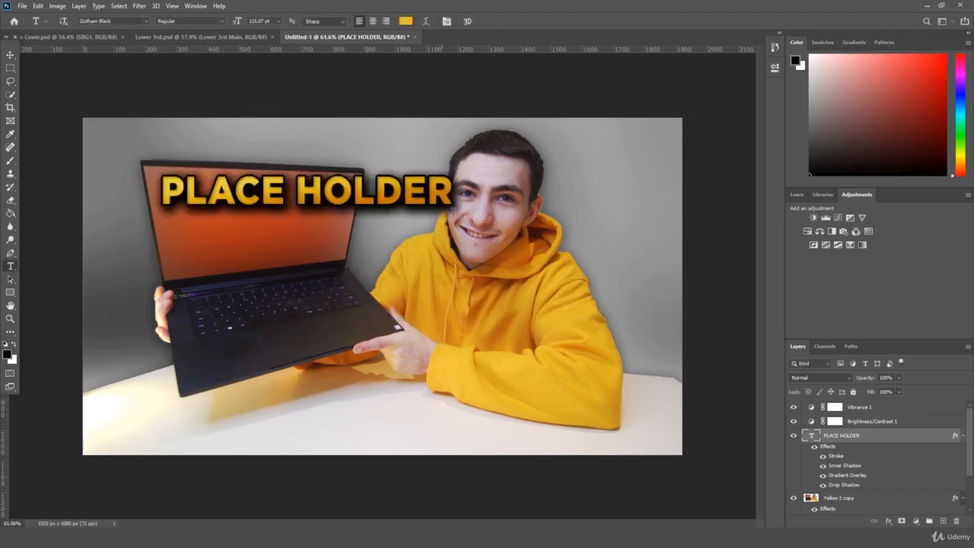
# Split the text onto two lines, PLACE above HOLDER, and centre-align it.
pyautogui.click(291, 190)
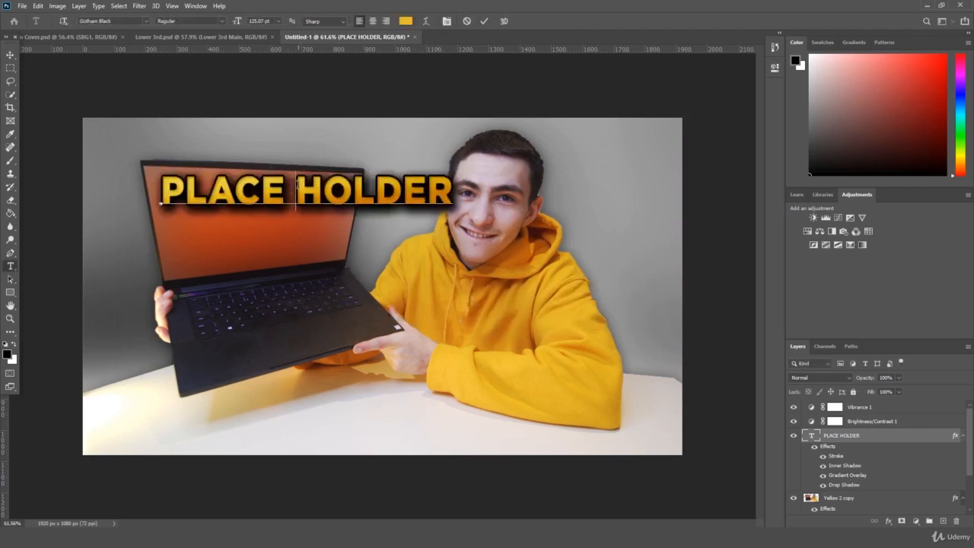
pyautogui.press('Return')
pyautogui.hotkey('ctrl', 'a')
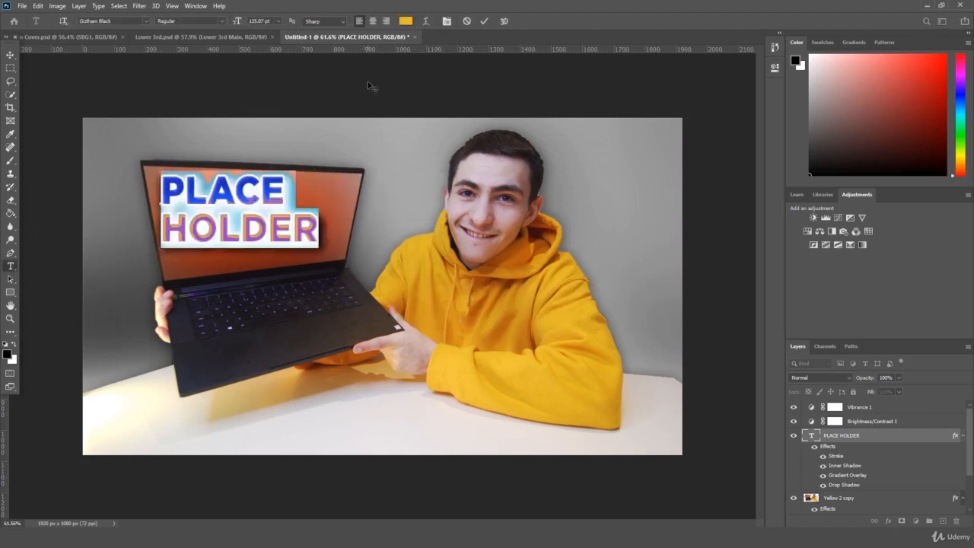
pyautogui.click(372, 21)
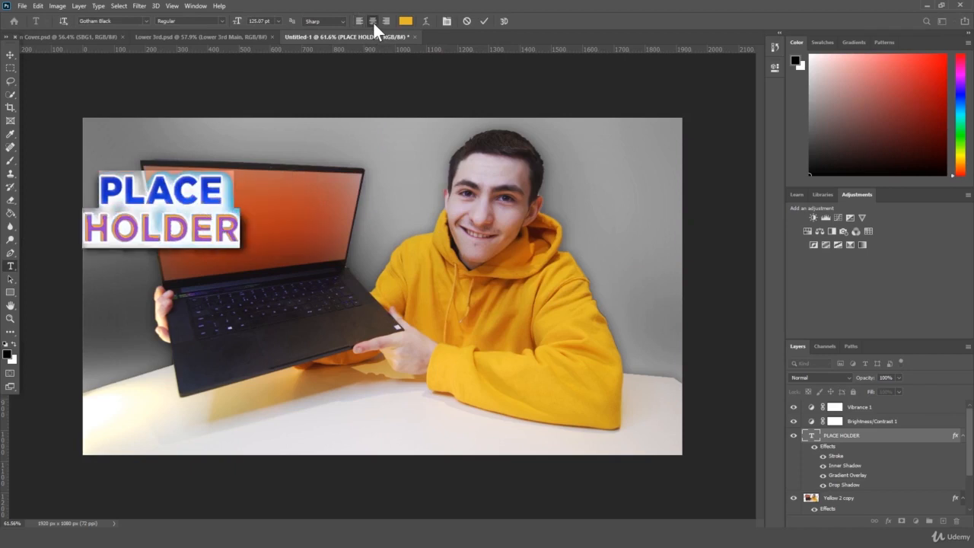
# Move the two-line PLACE HOLDER text to the middle of the laptop screen.
pyautogui.click(11, 55)
pyautogui.hotkey('ctrl', 'r')
pyautogui.hotkey('ctrl', 't')
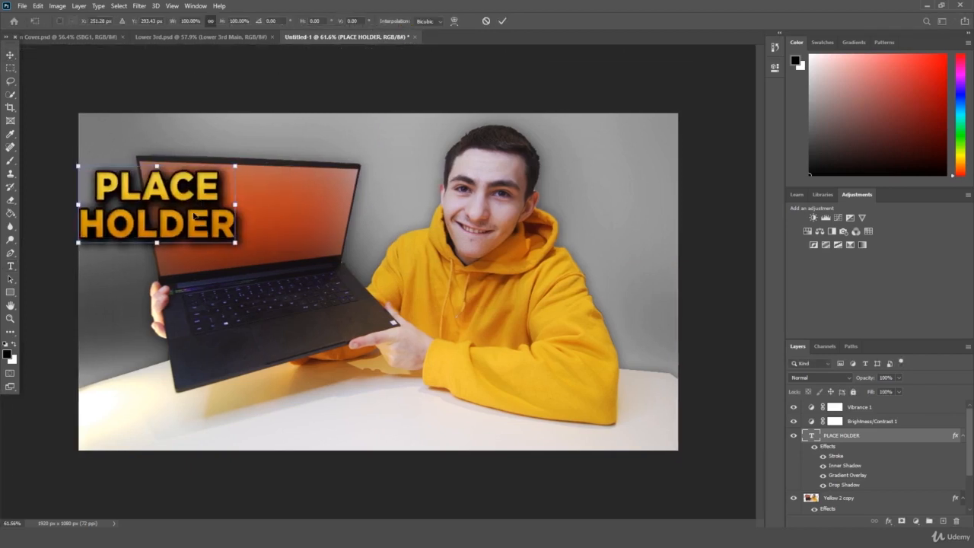
pyautogui.hotkey('ctrl', 'r')
pyautogui.moveTo(201, 219); pyautogui.dragTo(335, 232)
pyautogui.press('Return')
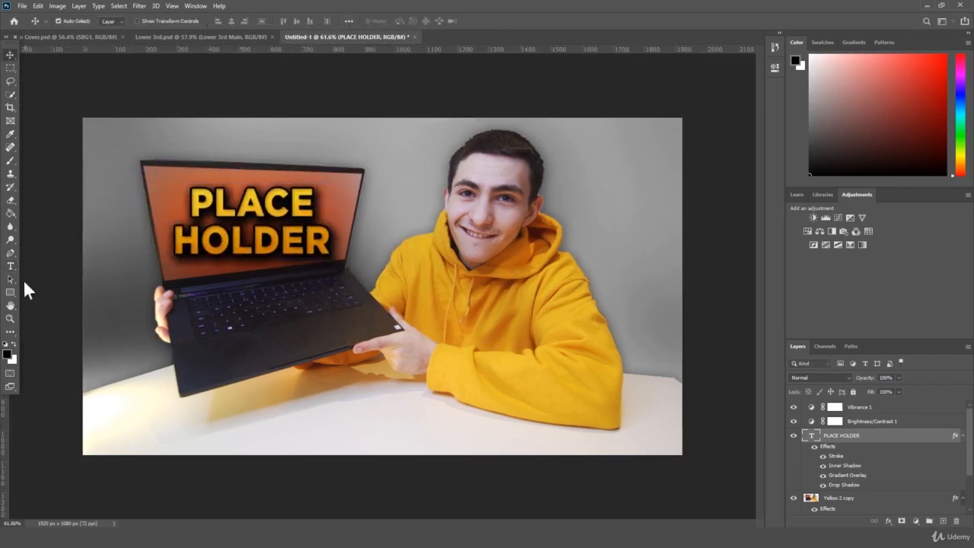
# Add a third line reading "TITLE" in capitals below HOLDER in the text layer.
pyautogui.click(10, 265)
pyautogui.click(329, 237)
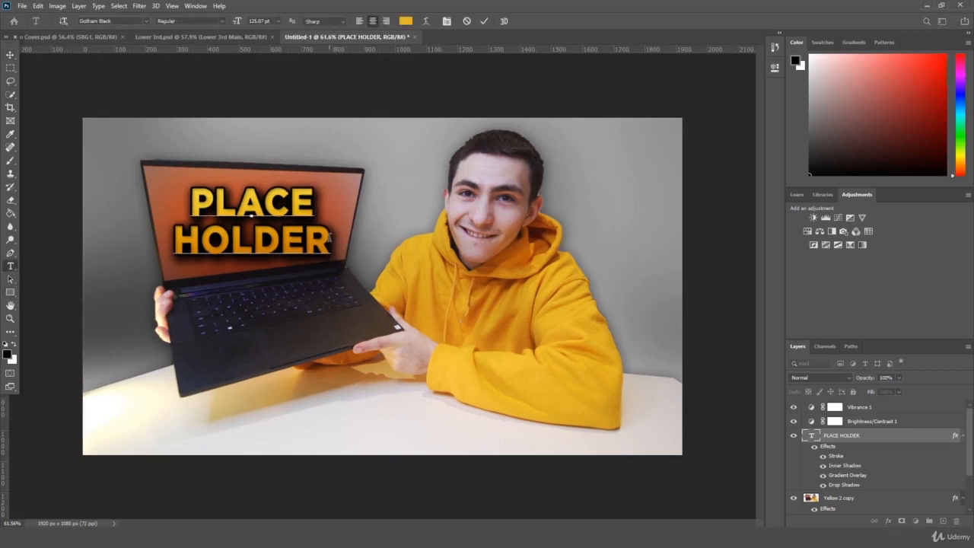
pyautogui.press('Return')
pyautogui.write('titl')
pyautogui.press('BackSpace')
pyautogui.press('BackSpace')
pyautogui.press('BackSpace')
pyautogui.press('BackSpace')
pyautogui.write('ti')
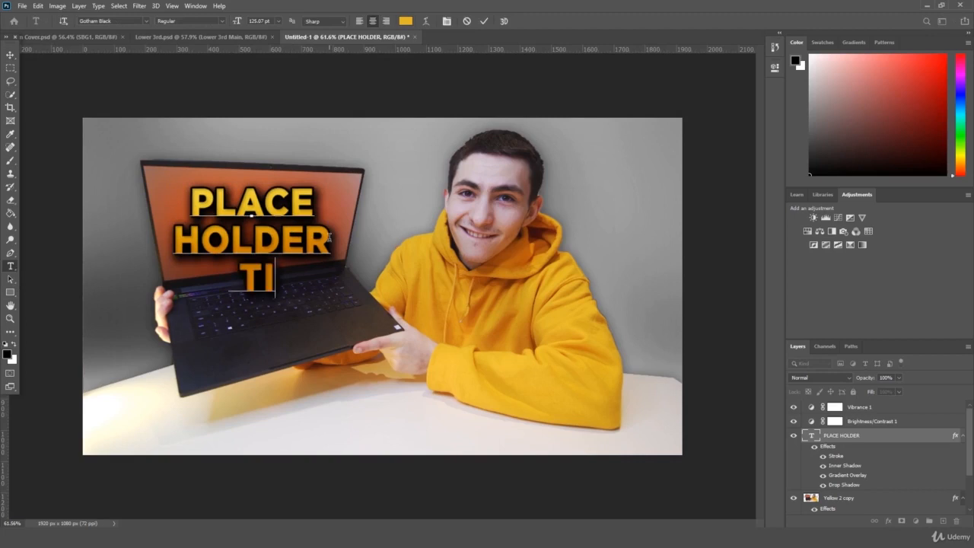
pyautogui.press('BackSpace')
pyautogui.press('BackSpace')
pyautogui.press('BackSpace')
pyautogui.write('T')
pyautogui.press('BackSpace')
pyautogui.press('Return')
pyautogui.write('TITLE')
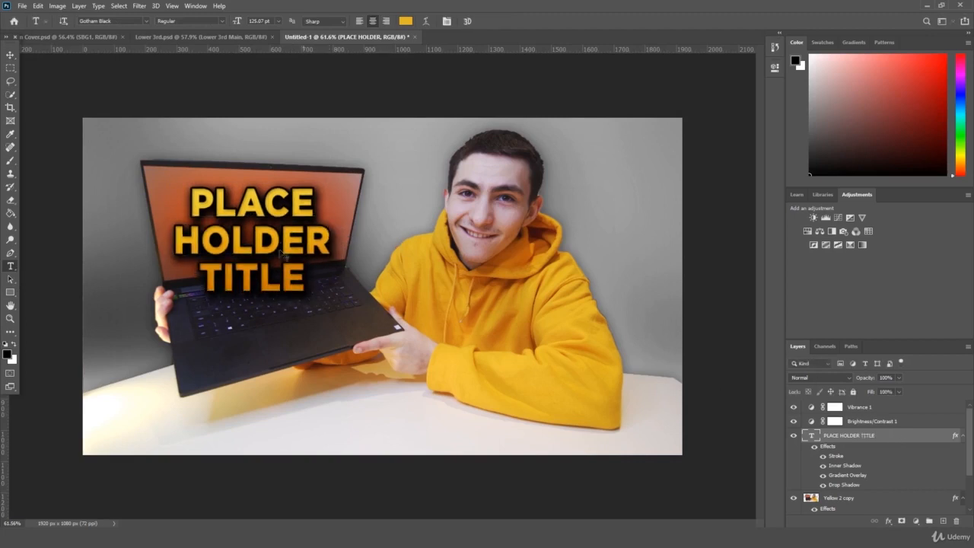
pyautogui.hotkey('ctrl', 'Return')
# Scale down the three-line PLACE HOLDER TITLE text and position it so it fits inside the laptop screen.
pyautogui.hotkey('ctrl', 't')
pyautogui.moveTo(335, 298); pyautogui.dragTo(315, 283)
pyautogui.moveTo(286, 267); pyautogui.dragTo(269, 245)
pyautogui.press('Return')
pyautogui.click(10, 319)
pyautogui.hotkey('ctrl', 't')
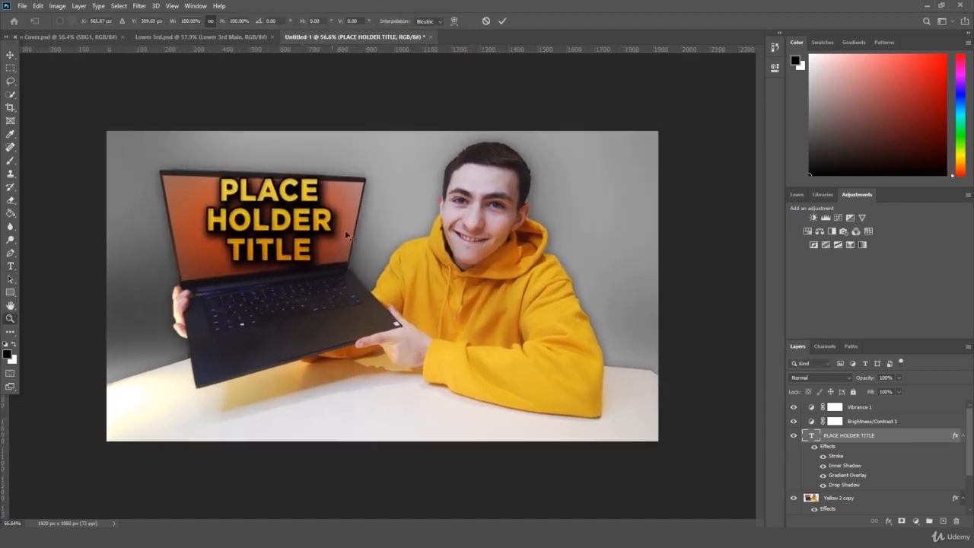
pyautogui.press('Return')
# Duplicate the PLACE HOLDER TITLE layer, then hide and select the original below the copy.
pyautogui.moveTo(869, 436); pyautogui.dragTo(940, 522)
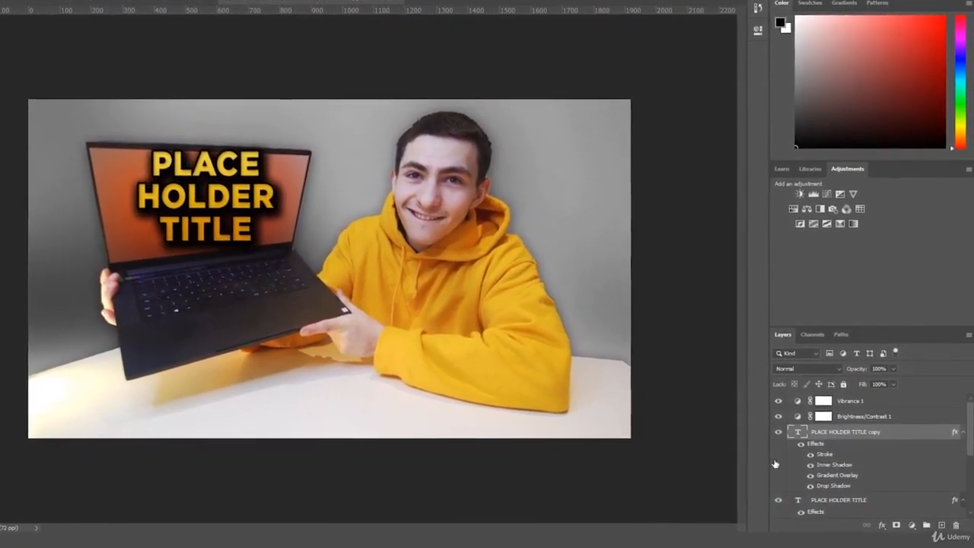
pyautogui.click(778, 499)
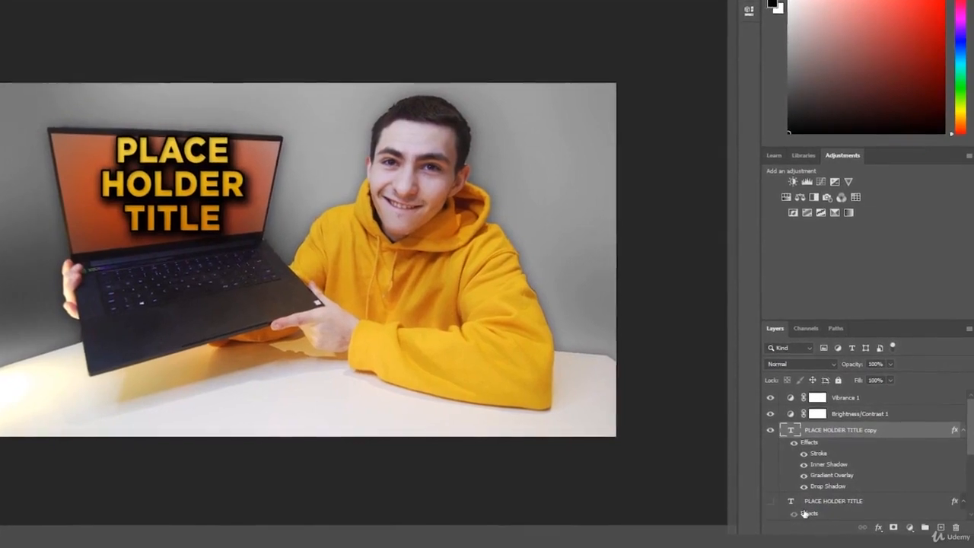
pyautogui.click(849, 501)
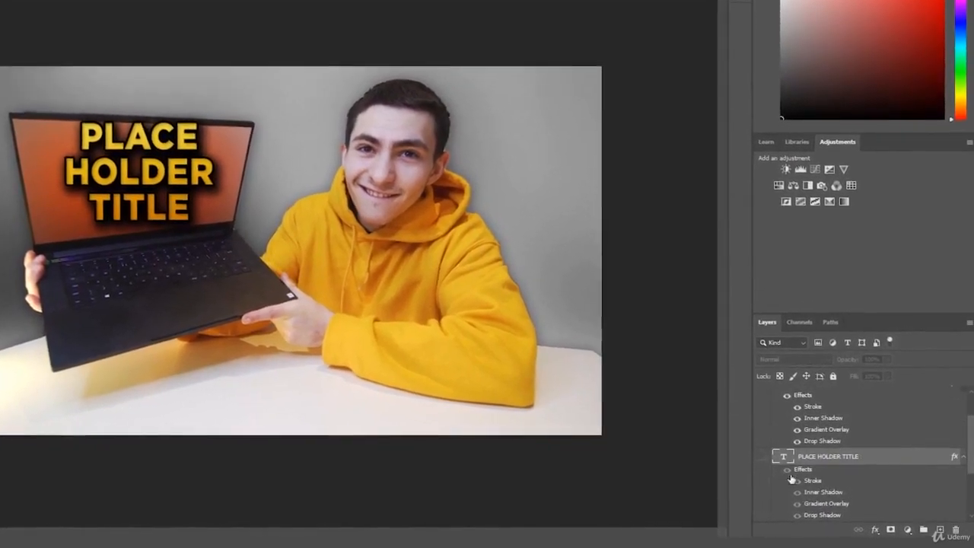
pyautogui.scroll(3, 791, 479)
pyautogui.click(860, 415)
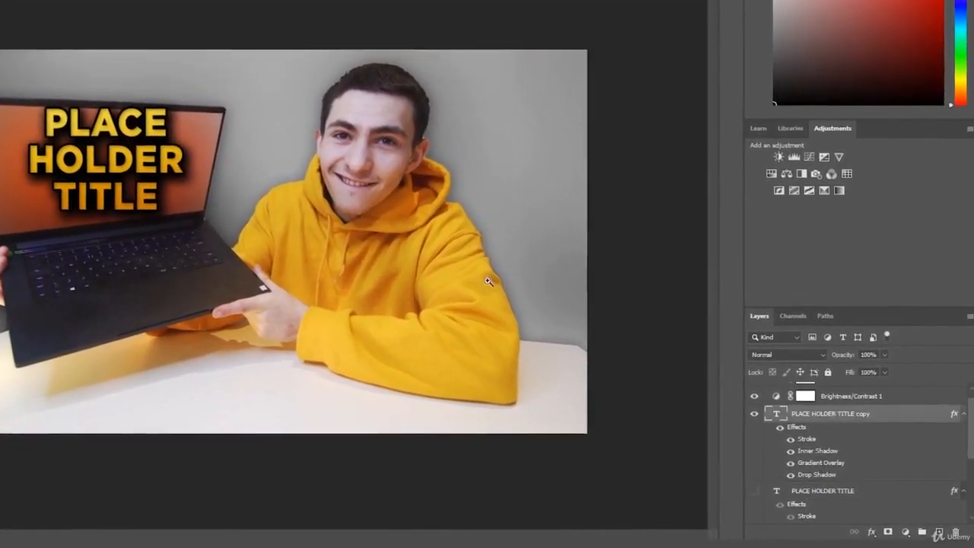
pyautogui.hotkey('ctrl', 't')
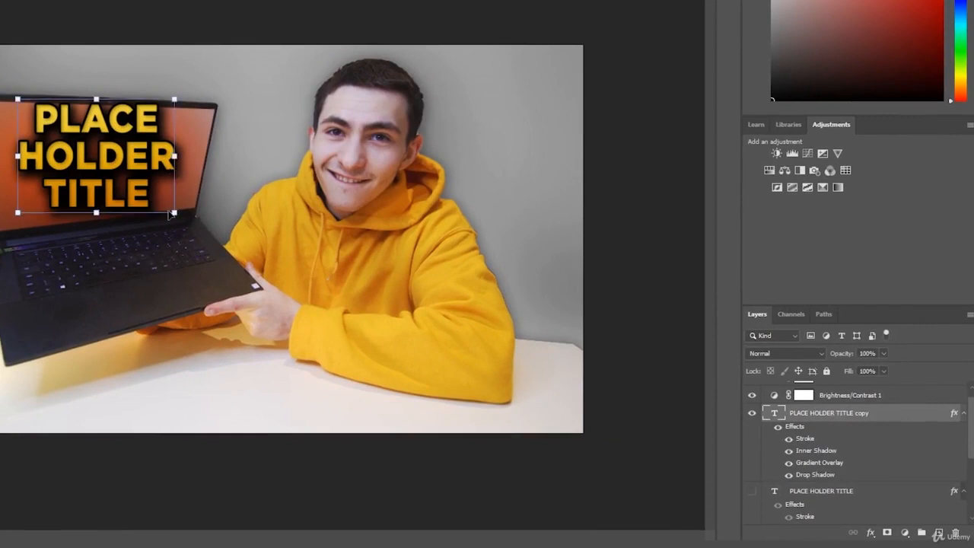
pyautogui.moveTo(174, 212); pyautogui.dragTo(192, 212)
pyautogui.hotkey('ctrl', 'z')
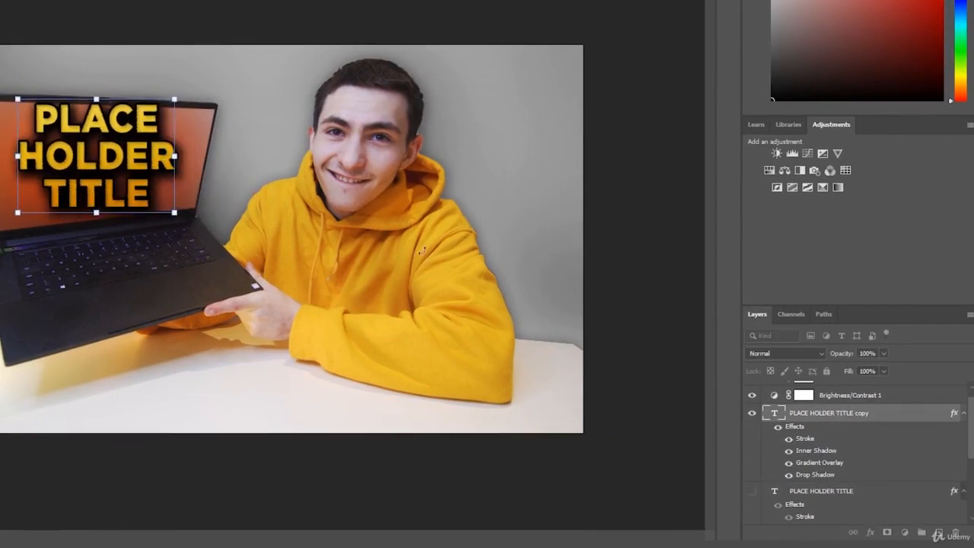
pyautogui.press('Escape')
# Convert the PLACE HOLDER TITLE copy layer to a smart object and distort its four corners to match the laptop screen's perspective.
pyautogui.rightClick(835, 414)
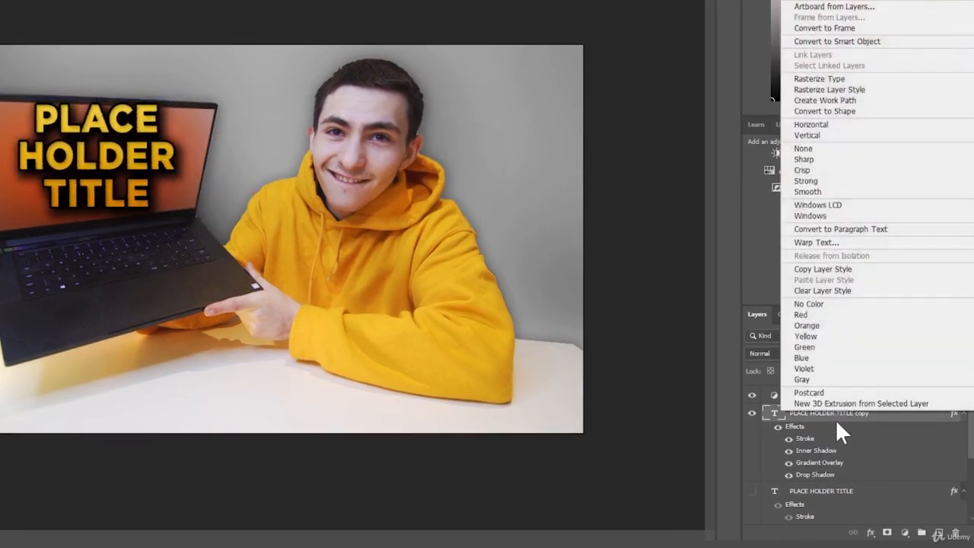
pyautogui.click(857, 42)
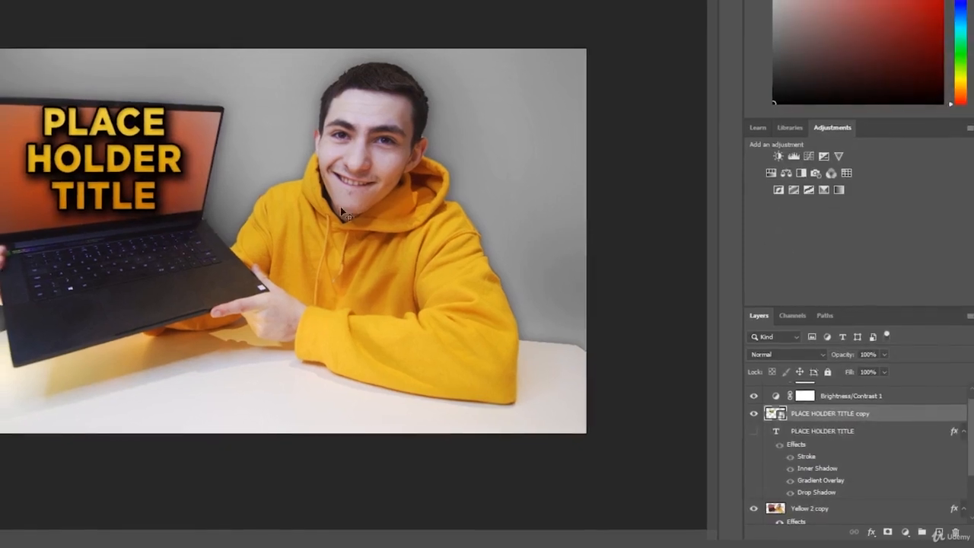
pyautogui.hotkey('ctrl', 't')
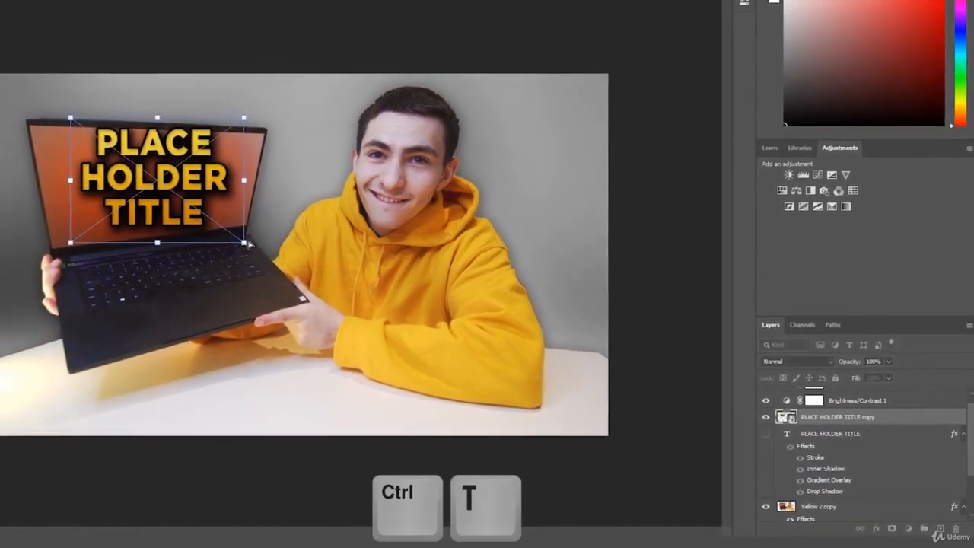
pyautogui.moveTo(221, 235); pyautogui.dragTo(222, 219)
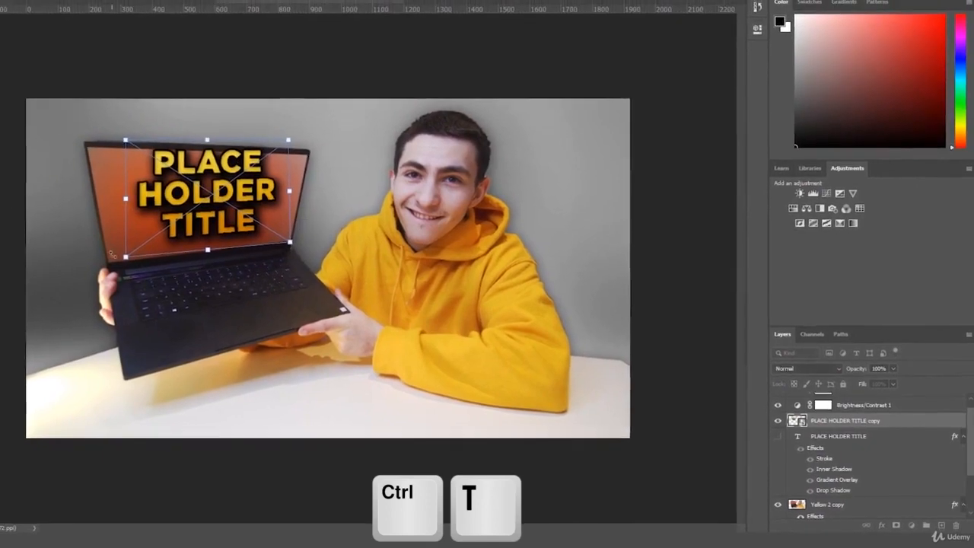
pyautogui.moveTo(98, 250); pyautogui.dragTo(78, 256)
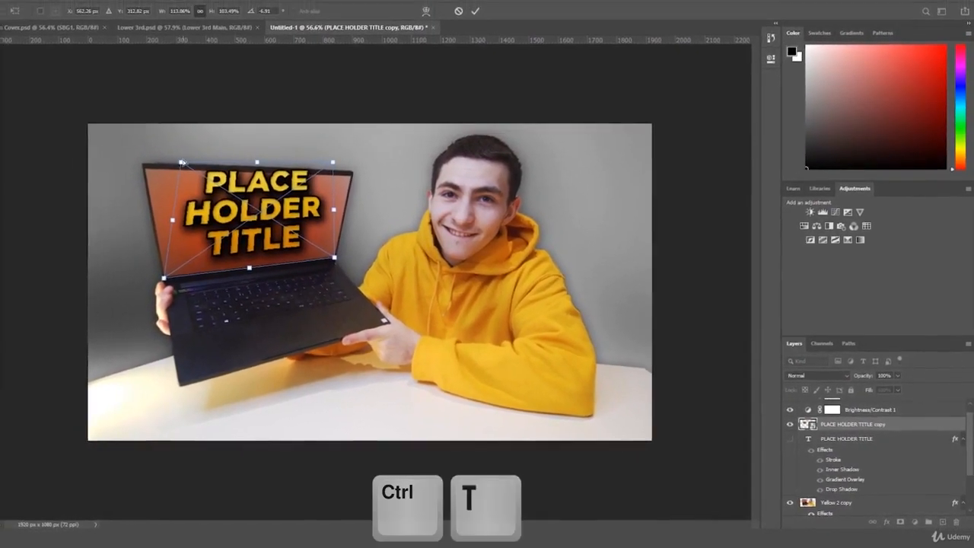
pyautogui.moveTo(153, 150); pyautogui.dragTo(161, 174)
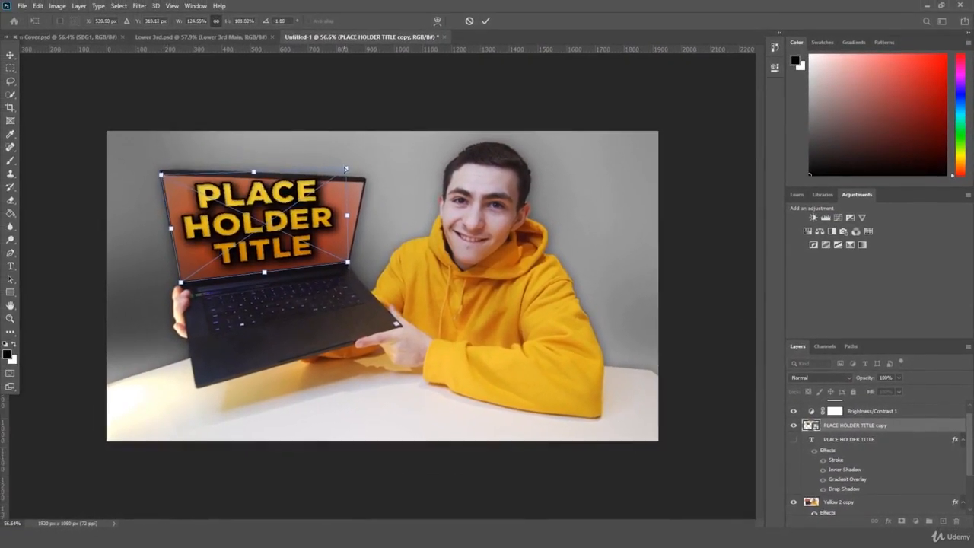
pyautogui.moveTo(346, 169); pyautogui.dragTo(365, 182)
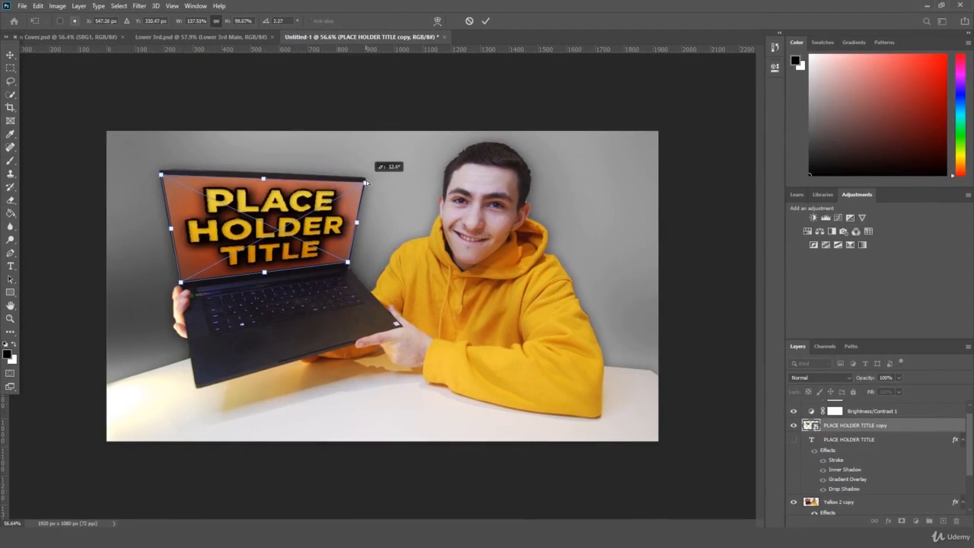
pyautogui.moveTo(366, 183)
pyautogui.mouseDown()
pyautogui.moveTo(330, 161)
pyautogui.moveTo(365, 181)
pyautogui.mouseUp()
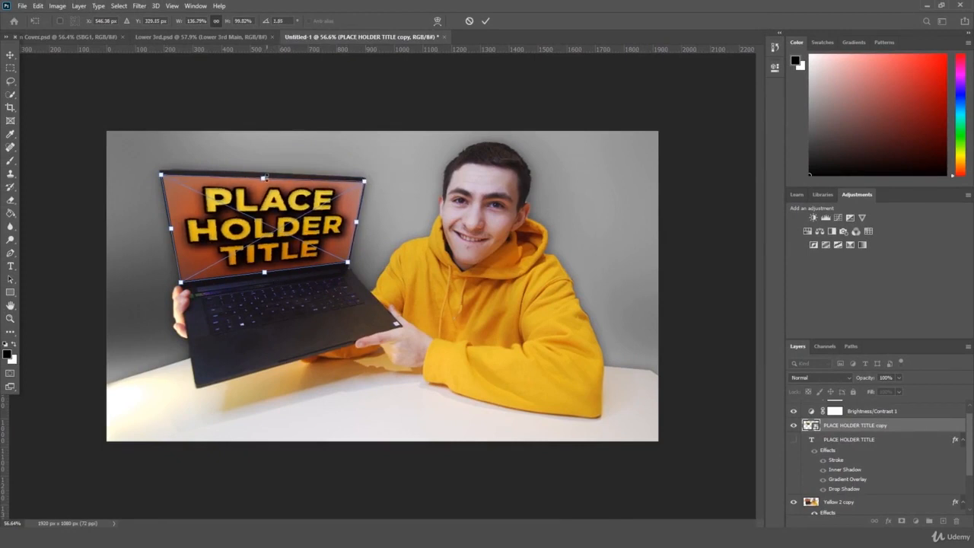
# Stretch the distorted title outward from its top and bottom edges so the lettering fills the laptop screen, and apply the transformation.
pyautogui.moveTo(264, 177); pyautogui.dragTo(264, 171)
pyautogui.moveTo(265, 272); pyautogui.dragTo(264, 280)
pyautogui.press('Return')
# Scale the title smart object up to about 170% width and 121% height, positioned so HOLDER slightly overlaps the laptop screen's side edges.
pyautogui.press('z')
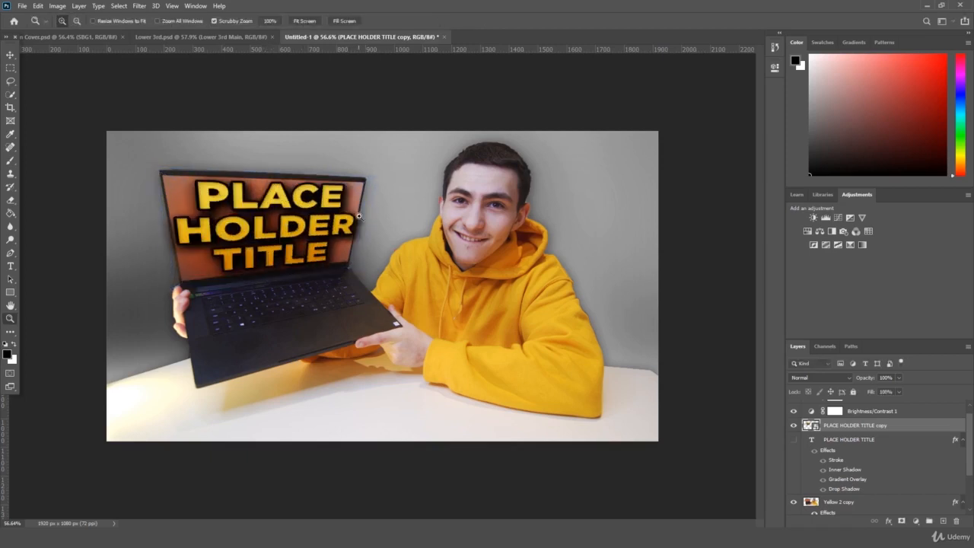
pyautogui.moveTo(385, 199); pyautogui.dragTo(379, 204)
pyautogui.hotkey('ctrl', 't')
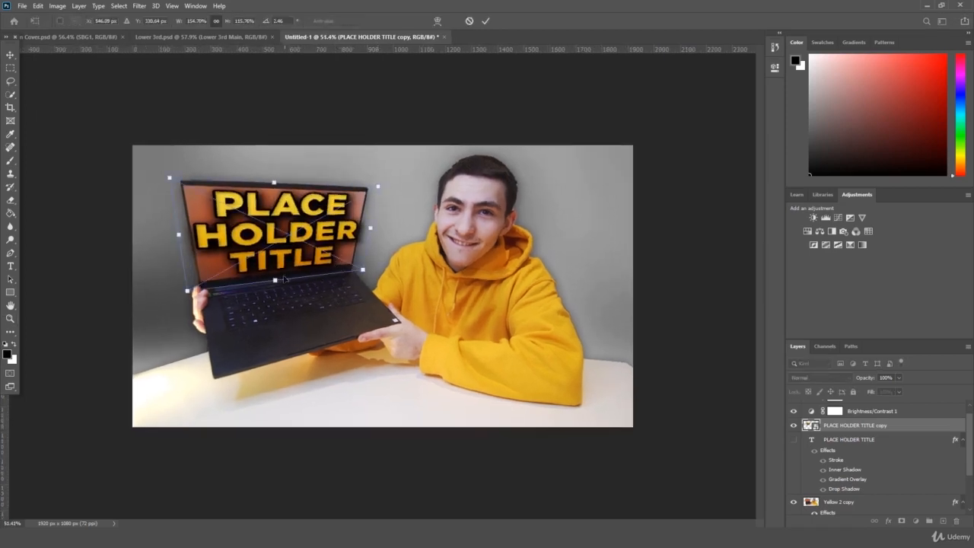
pyautogui.moveTo(275, 279); pyautogui.dragTo(275, 296)
pyautogui.moveTo(301, 240); pyautogui.dragTo(303, 230)
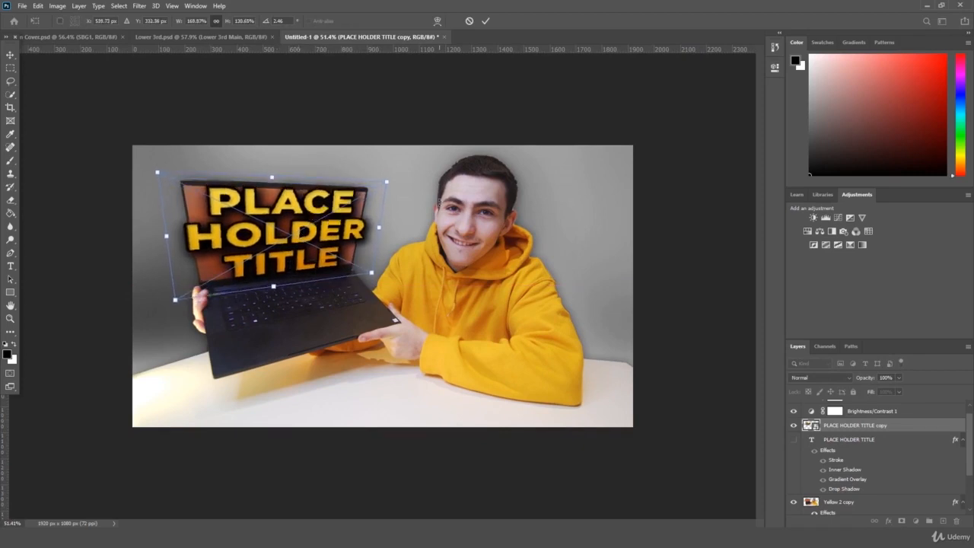
pyautogui.press('Return')
pyautogui.press('z')
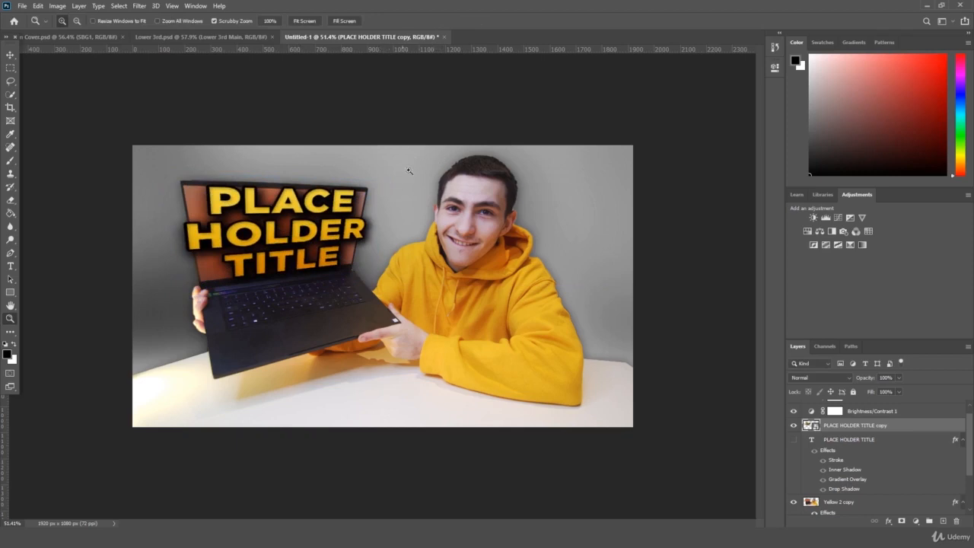
pyautogui.moveTo(448, 142); pyautogui.dragTo(439, 142)
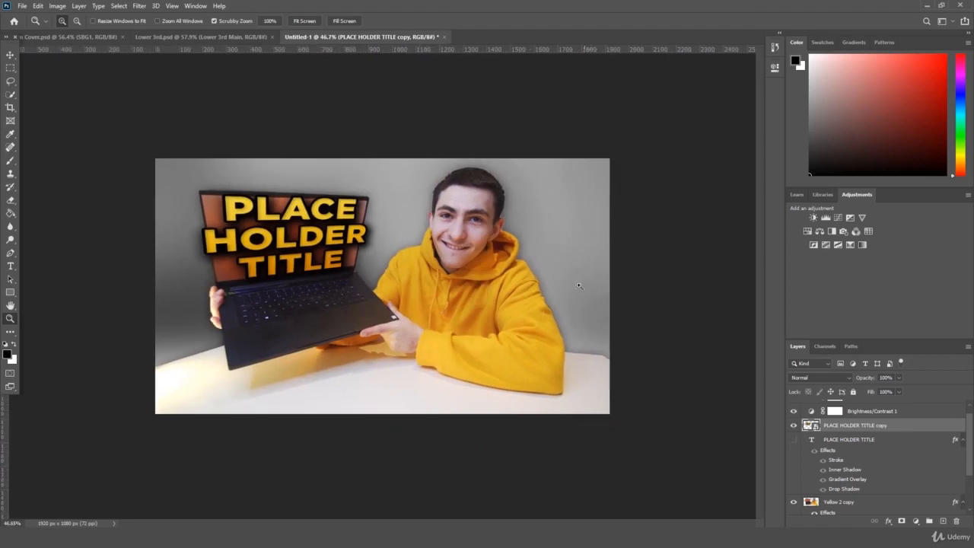
pyautogui.moveTo(579, 285); pyautogui.dragTo(554, 292)
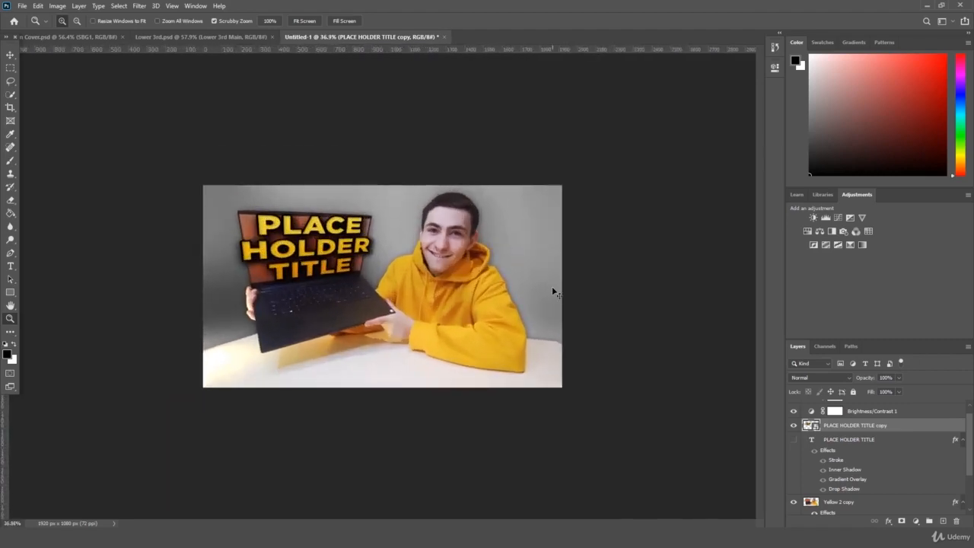
# Save the document as a layered Photoshop file named Thumbnail in the Thumbnail folder of BONUS SECTION.
pyautogui.hotkey('ctrl', 's')
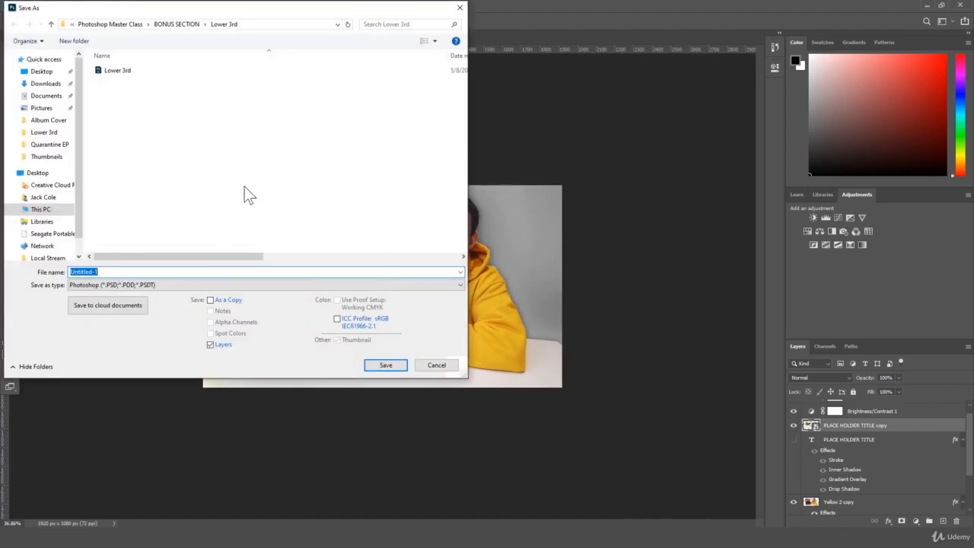
pyautogui.click(190, 24)
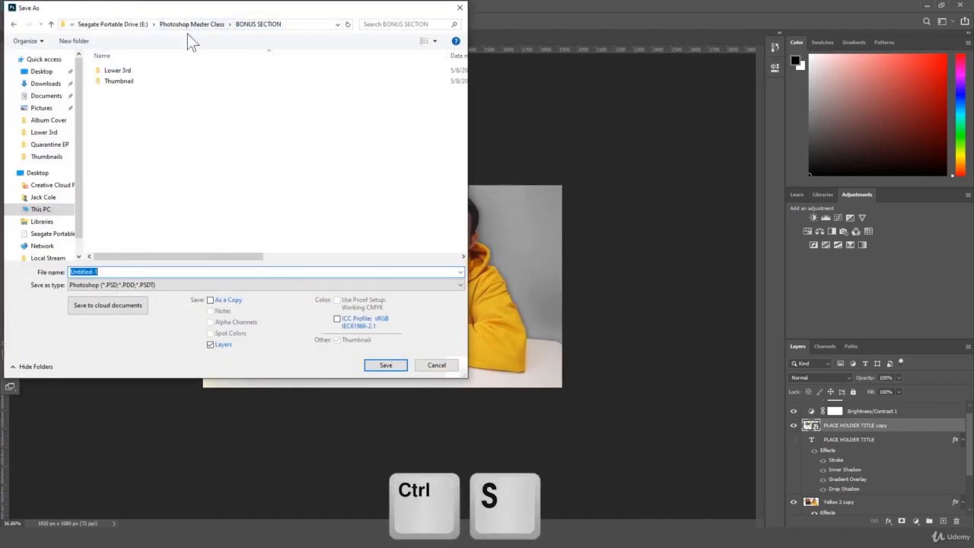
pyautogui.doubleClick(150, 80)
pyautogui.click(158, 270)
pyautogui.write('t')
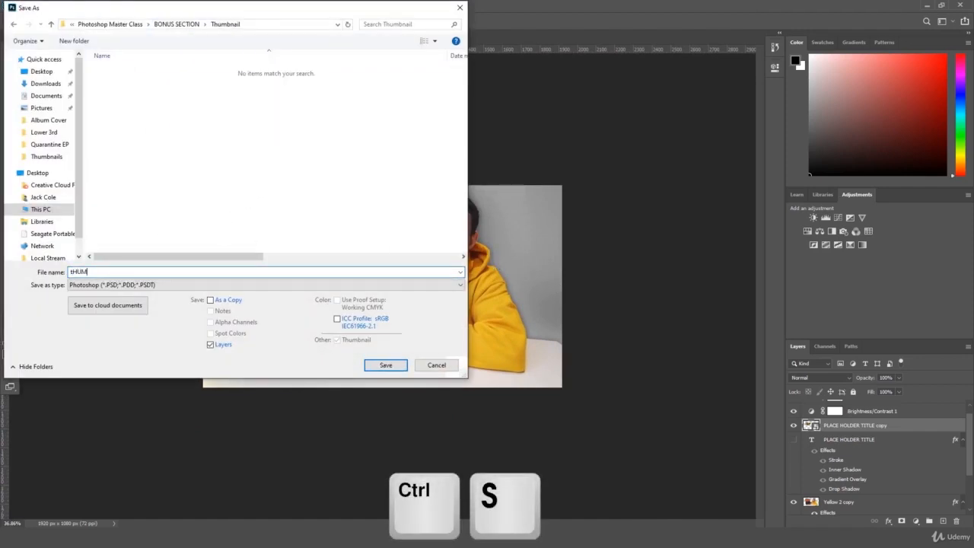
pyautogui.write('humbnail')
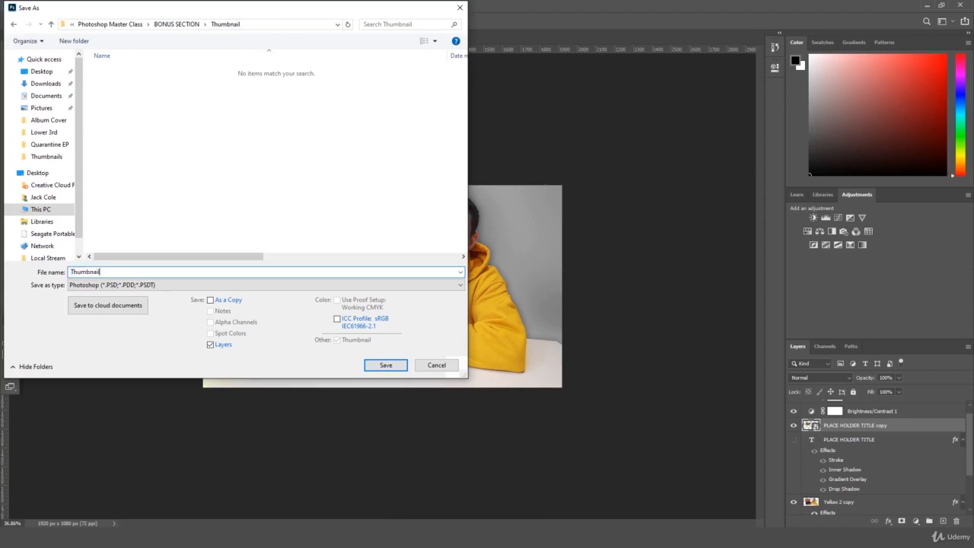
pyautogui.press('Return')
pyautogui.press('Return')
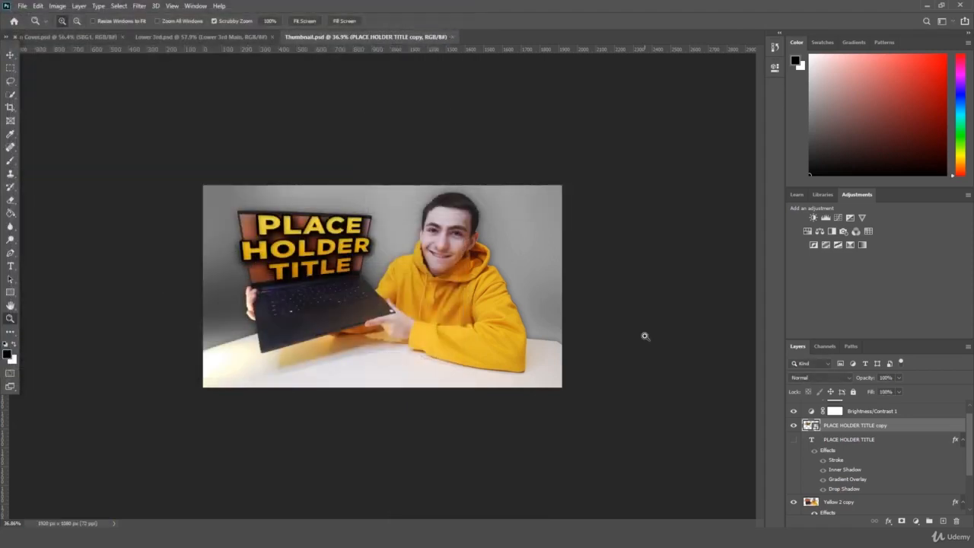
# Scale the PLACE HOLDER TITLE copy, Yellow 2 copy and Yellow 2 layers together to about 116% and reposition them within the canvas.
pyautogui.scroll(1, 894, 473)
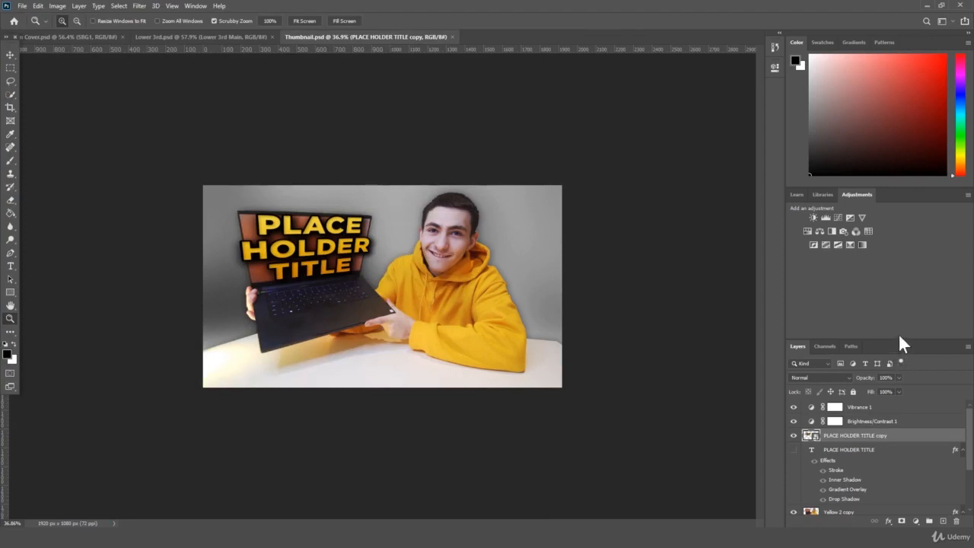
pyautogui.moveTo(897, 340); pyautogui.dragTo(890, 223)
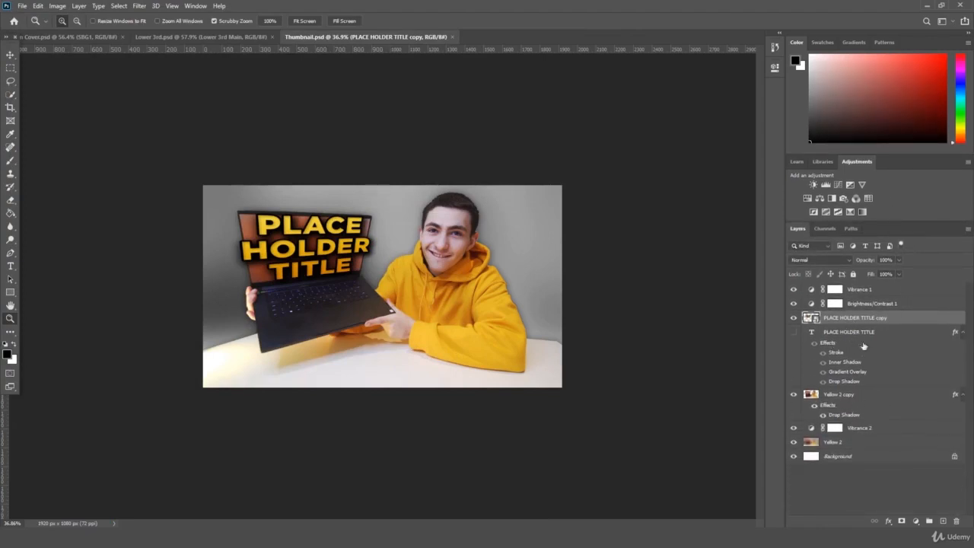
pyautogui.keyDown('ctrl'); pyautogui.click(848, 396); pyautogui.keyUp('ctrl')
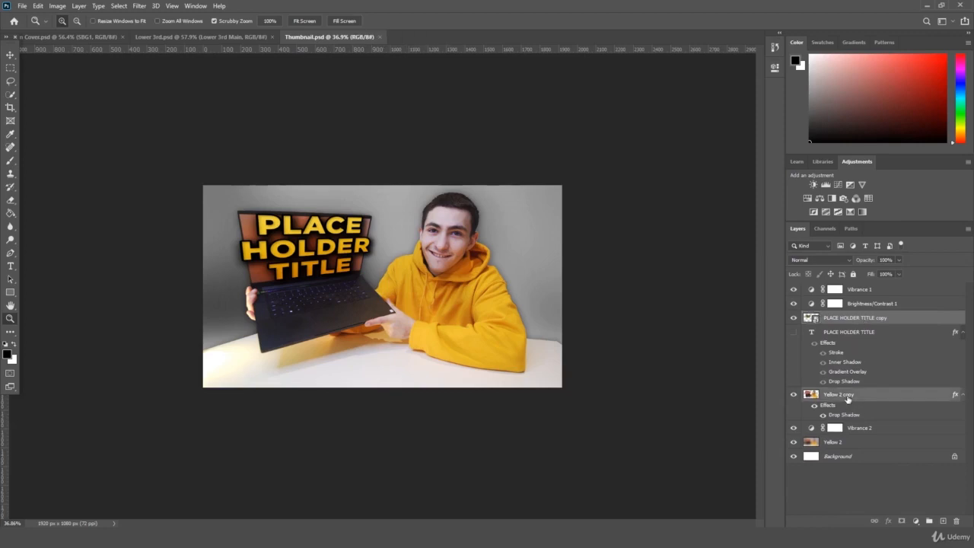
pyautogui.press('shift')
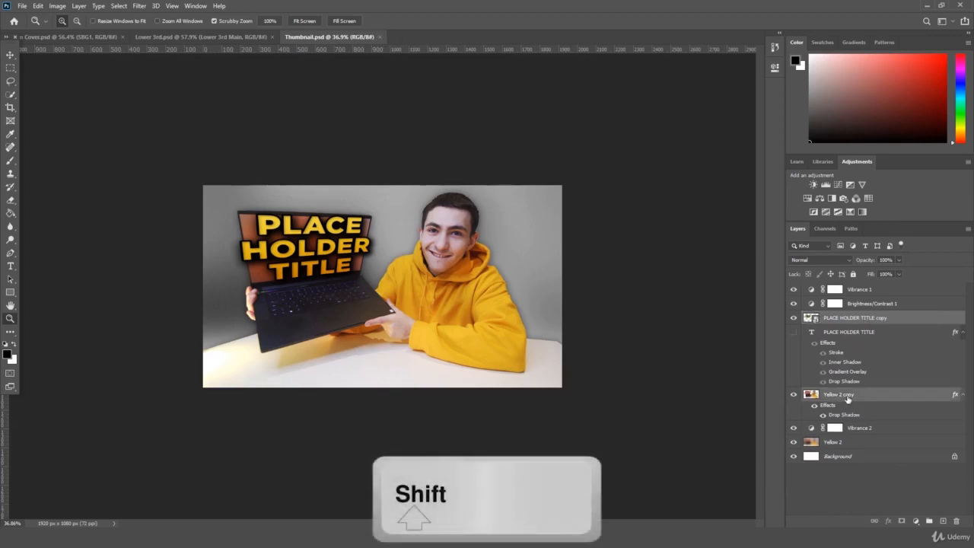
pyautogui.keyDown('shift'); pyautogui.click(840, 442); pyautogui.keyUp('shift')
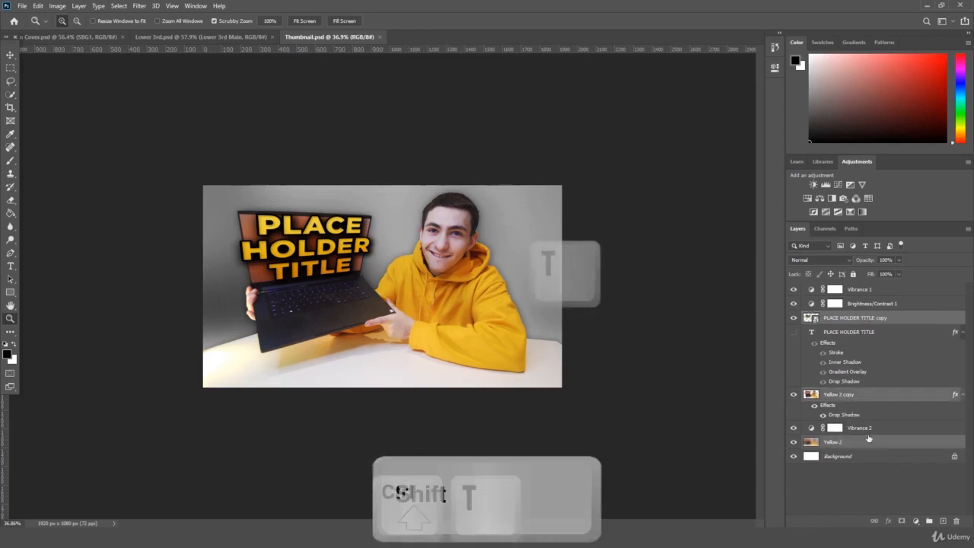
pyautogui.hotkey('ctrl', 't')
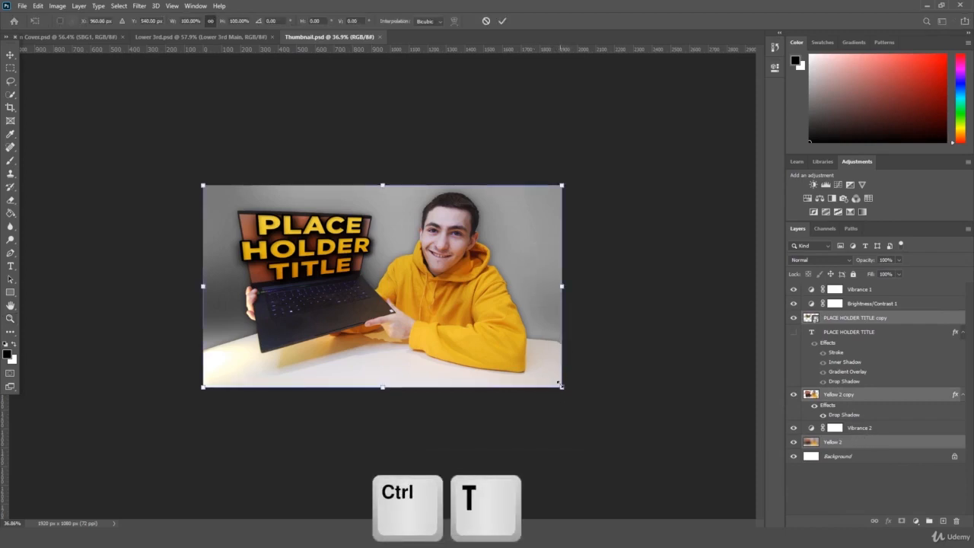
pyautogui.moveTo(562, 388); pyautogui.dragTo(582, 398)
pyautogui.moveTo(203, 186); pyautogui.dragTo(165, 165)
pyautogui.moveTo(460, 223)
pyautogui.mouseDown()
pyautogui.moveTo(479, 233)
pyautogui.moveTo(463, 223)
pyautogui.moveTo(466, 236)
pyautogui.mouseUp()
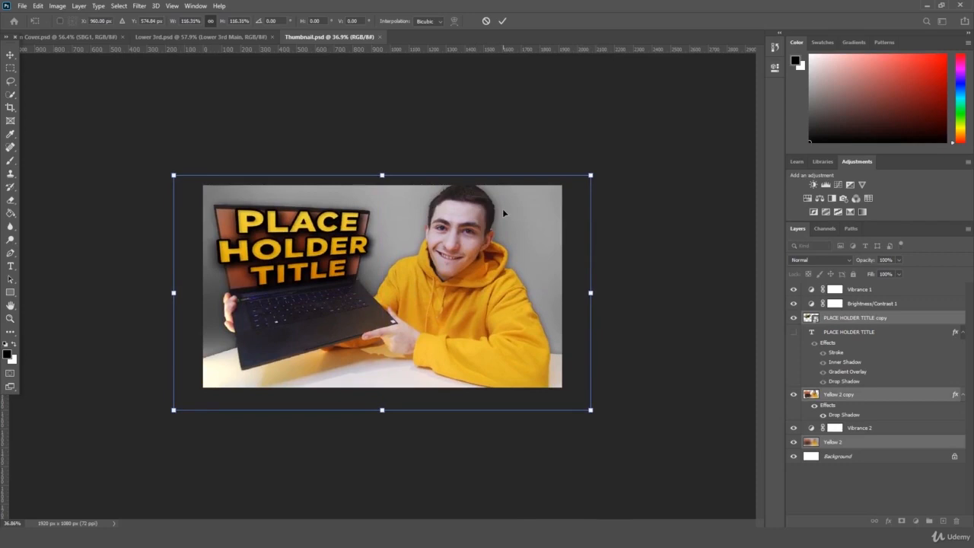
pyautogui.press('Return')
pyautogui.press('z')
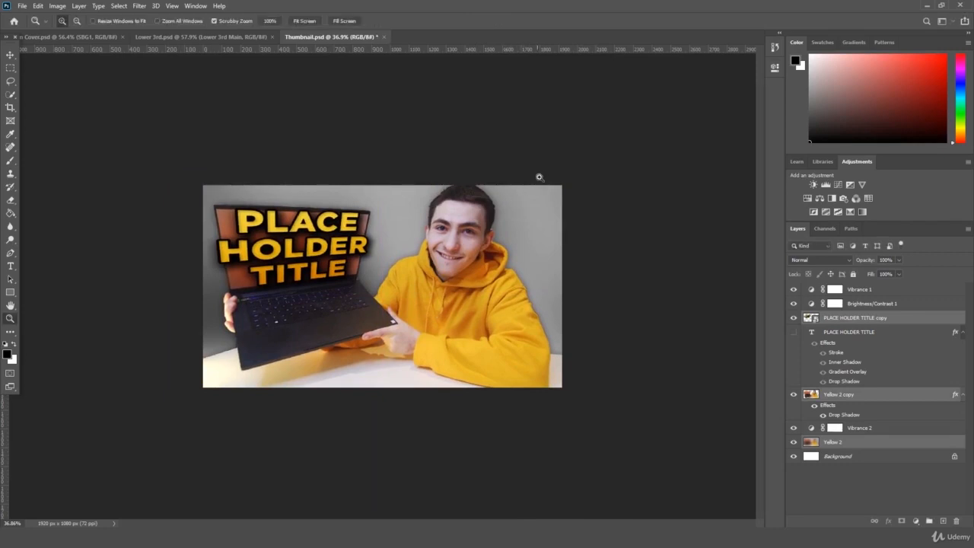
pyautogui.moveTo(522, 191); pyautogui.dragTo(522, 197)
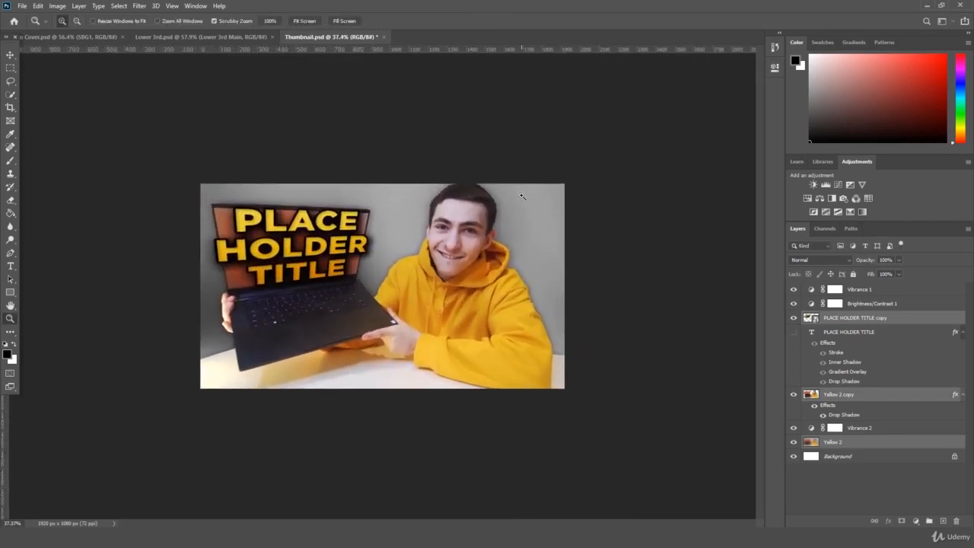
# Hide the PLACE HOLDER TITLE copy smart object, then show and select the original editable PLACE HOLDER TITLE text layer.
pyautogui.click(830, 323)
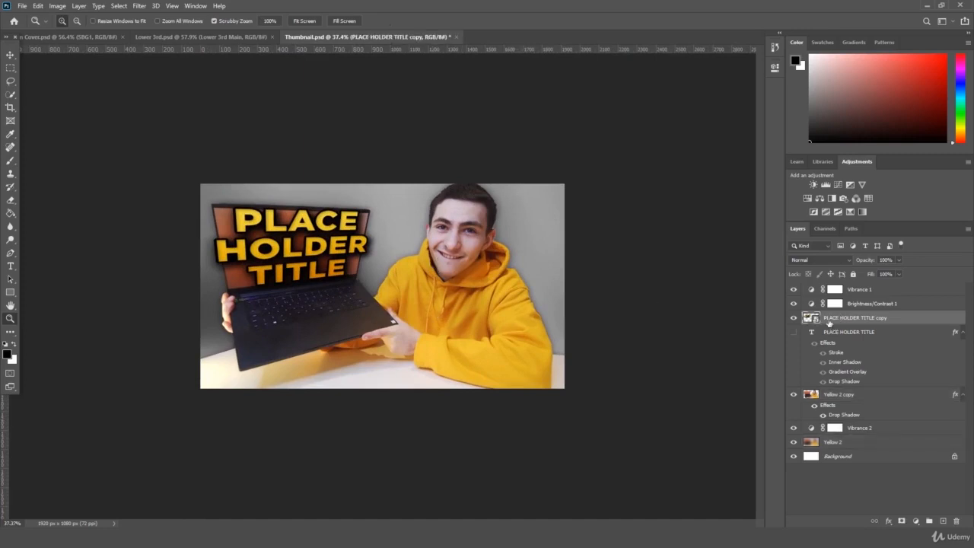
pyautogui.click(793, 318)
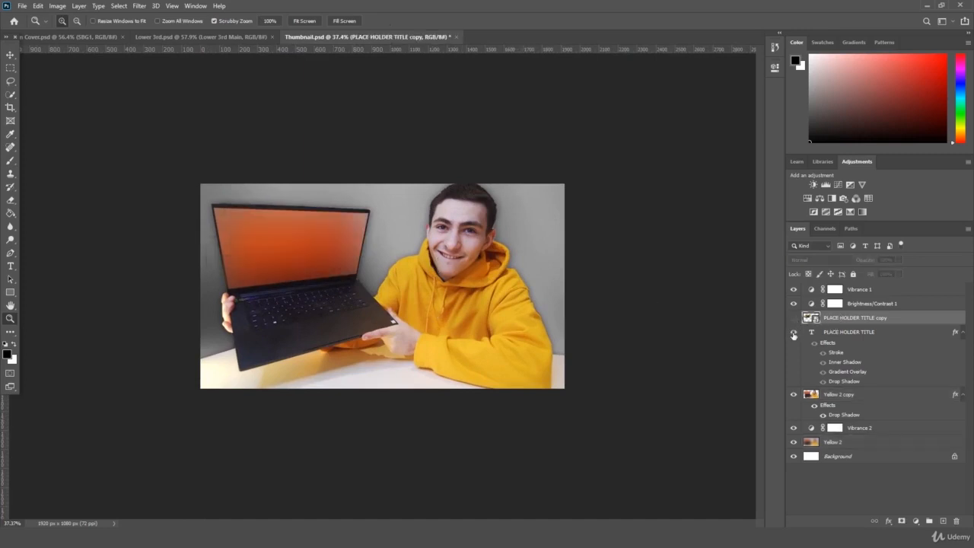
pyautogui.click(793, 332)
pyautogui.click(845, 340)
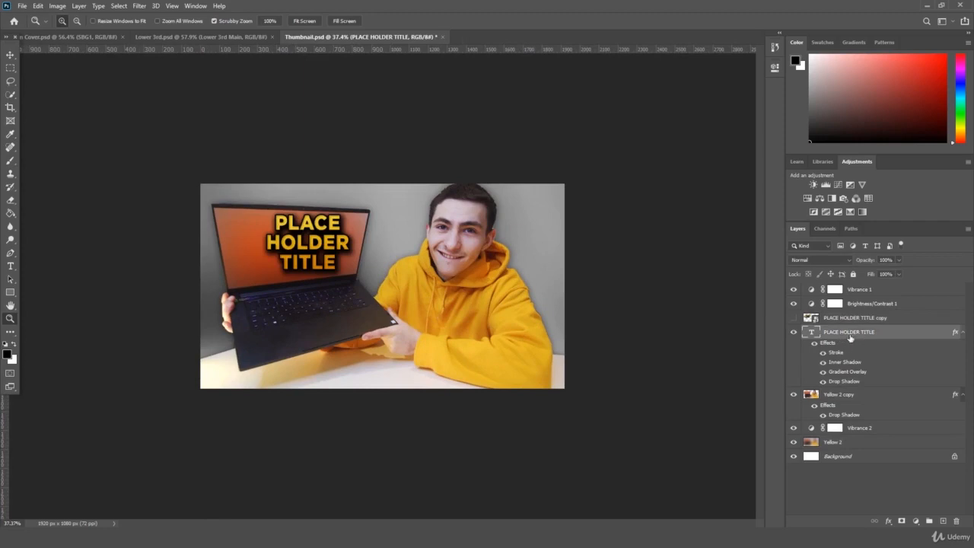
pyautogui.rightClick(858, 331)
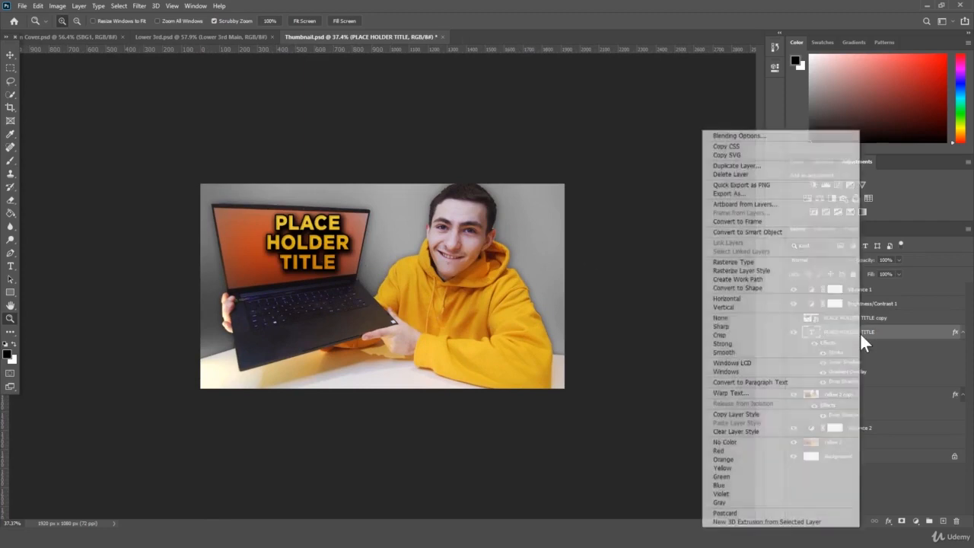
pyautogui.click(891, 336)
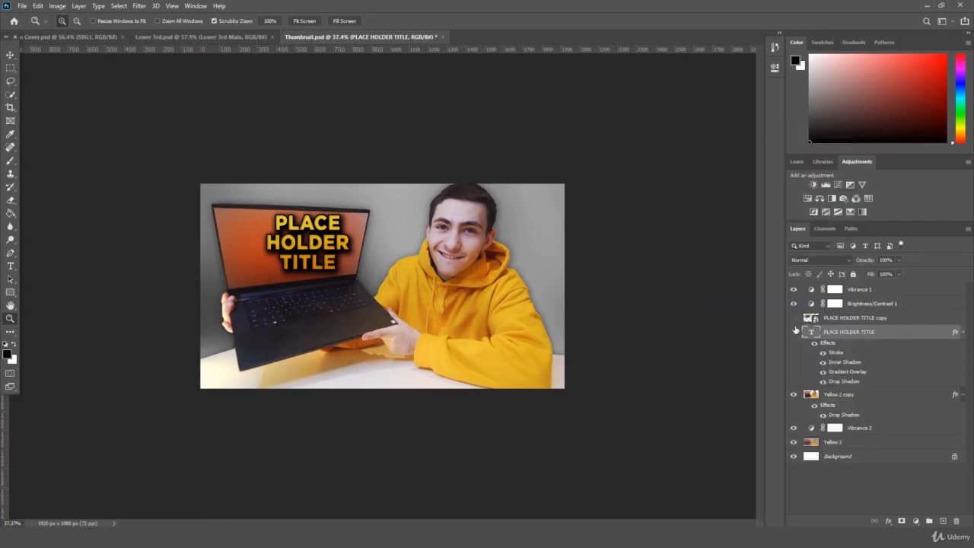
# Hide the original PLACE HOLDER TITLE text layer again, then show and select the distorted PLACE HOLDER TITLE copy.
pyautogui.click(793, 332)
pyautogui.click(793, 317)
pyautogui.click(858, 318)
pyautogui.moveTo(440, 288); pyautogui.dragTo(428, 306)
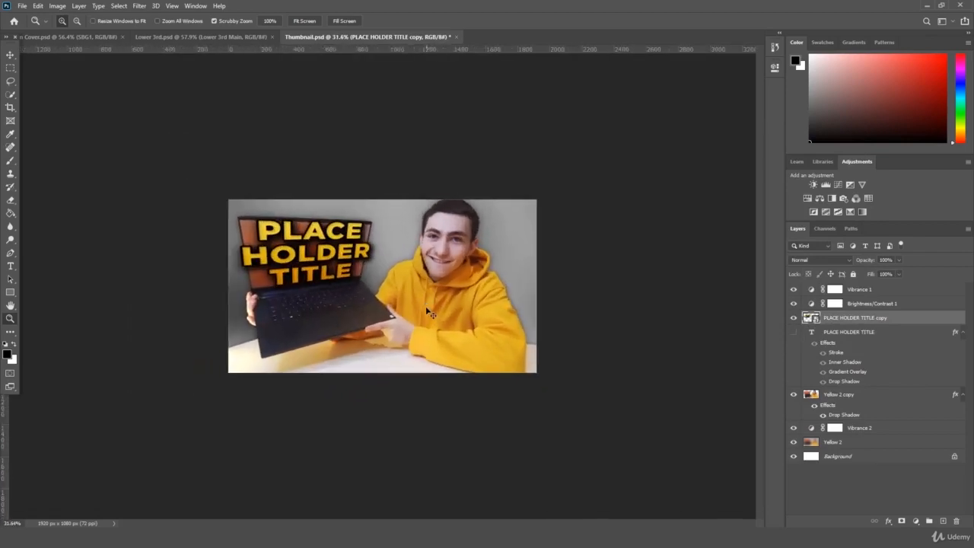
pyautogui.moveTo(425, 306); pyautogui.dragTo(447, 250)
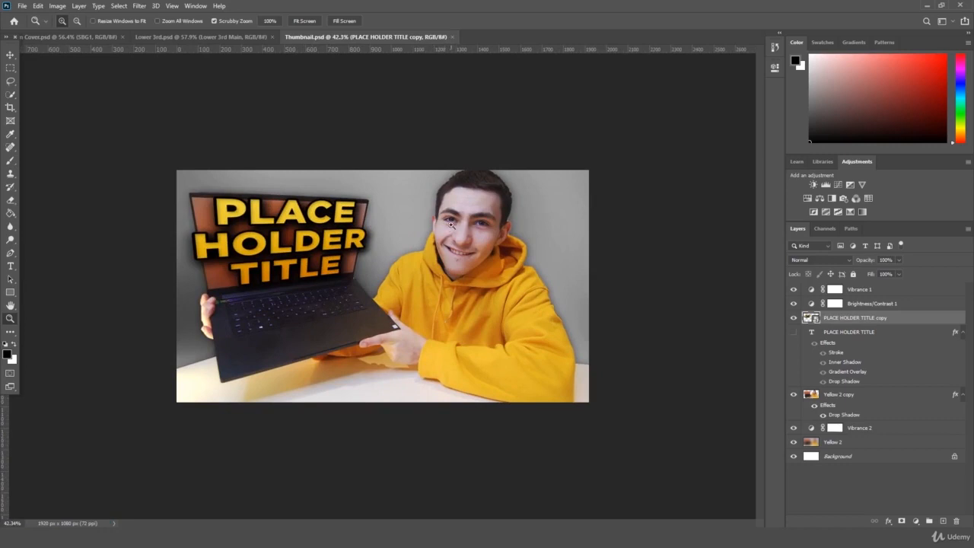
pyautogui.moveTo(472, 206); pyautogui.dragTo(501, 188)
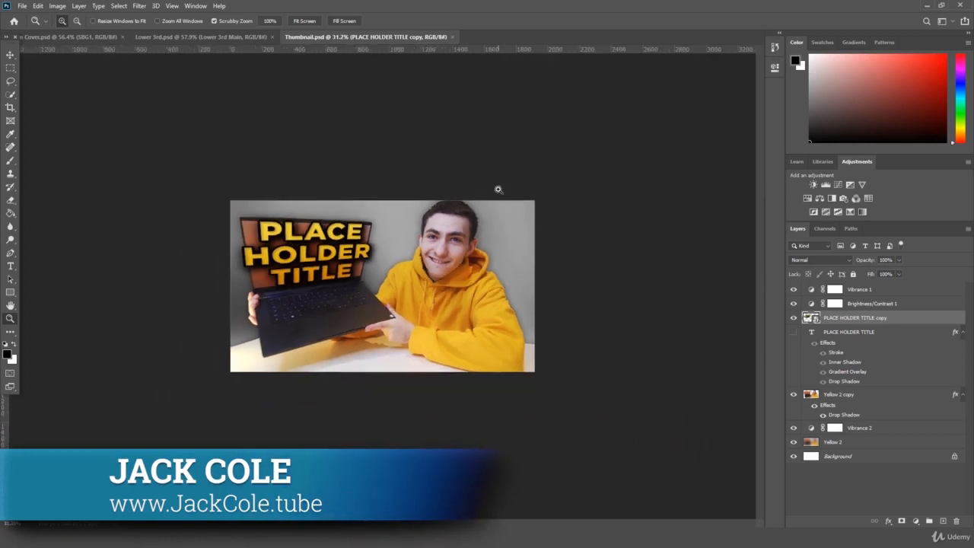